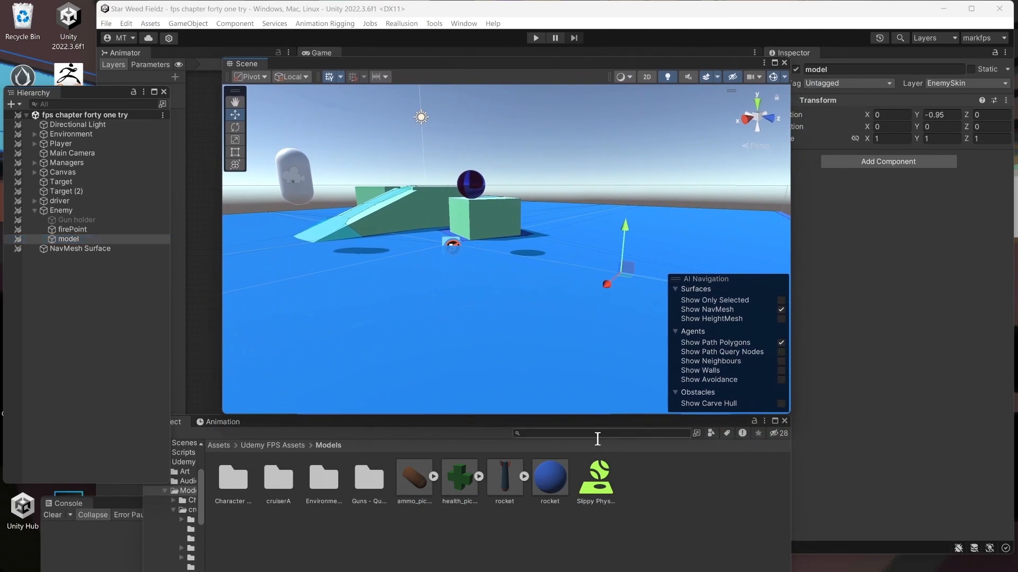
{"action": "left_click", "coordinate": [112, 501]}
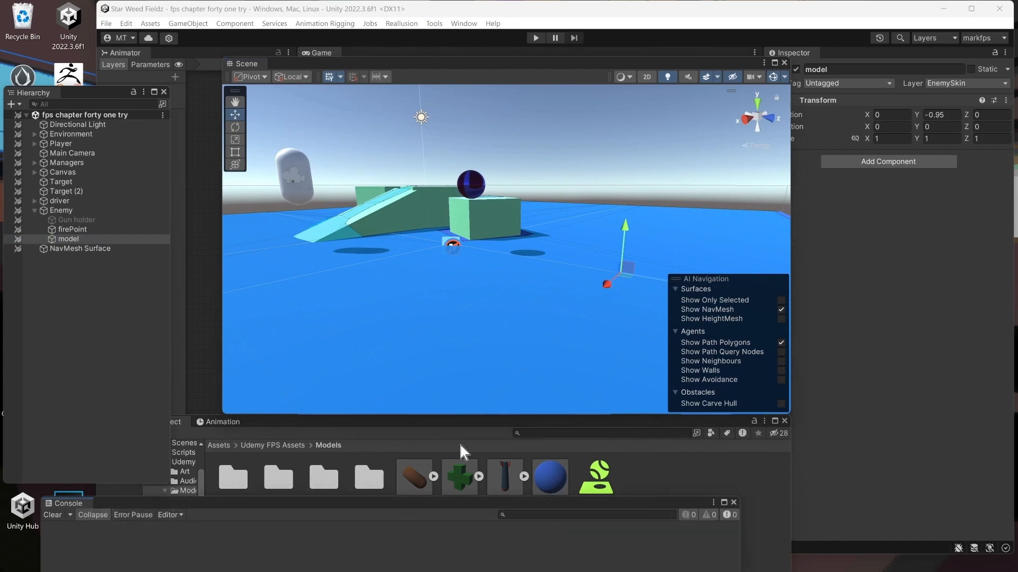
{"action": "left_click", "coordinate": [465, 421]}
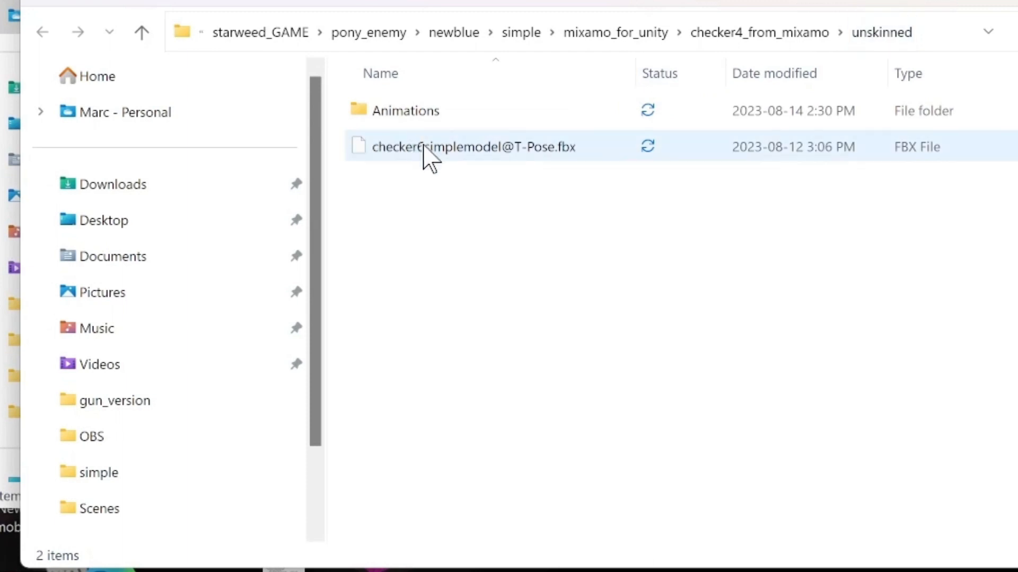
Step: In File Explorer, check the animation FBX files in the unskinned folder's Animations subfolder and return to the unskinned folder
{"action": "double_click", "coordinate": [424, 118]}
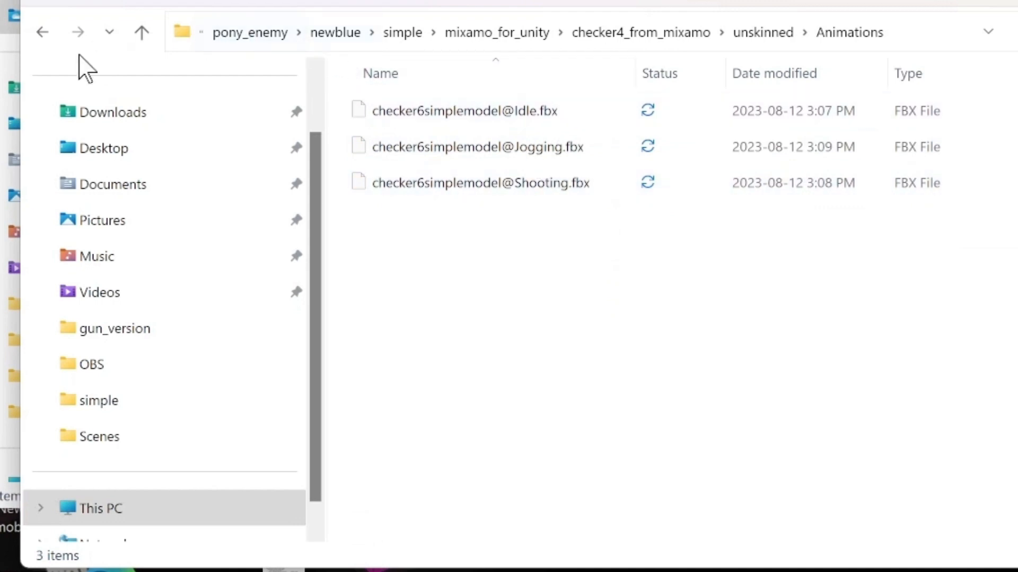
{"action": "left_click", "coordinate": [141, 36]}
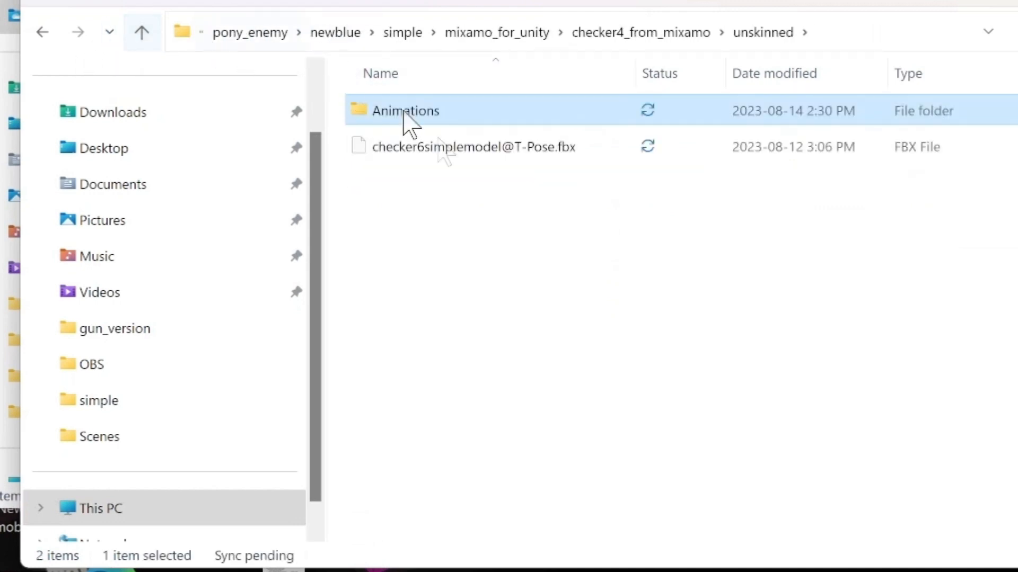
Step: Create a new subfolder named Materials in the unskinned folder beside Animations
{"action": "right_click", "coordinate": [523, 191]}
{"action": "mouse_move", "coordinate": [804, 383]}
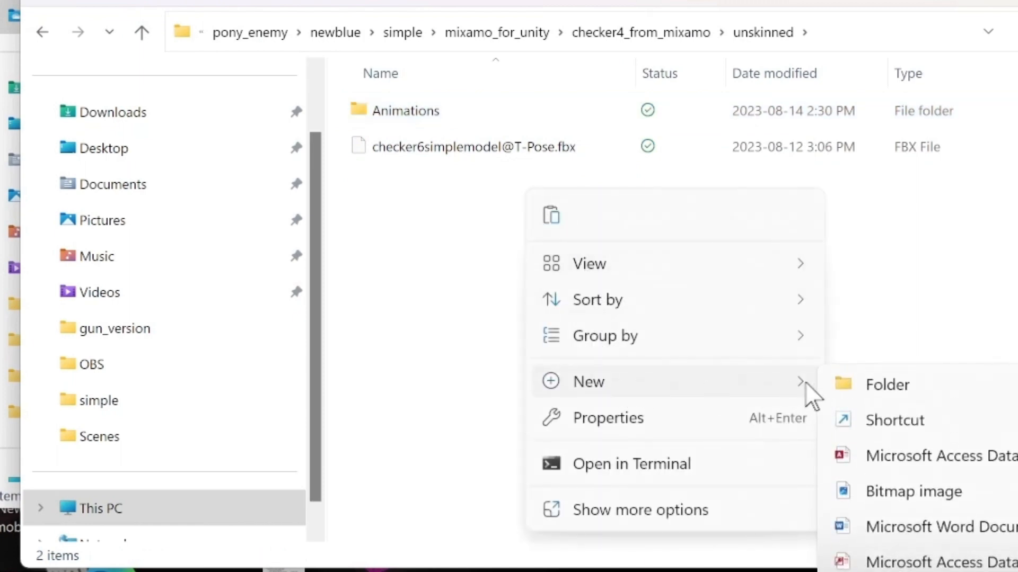
{"action": "left_click", "coordinate": [860, 386]}
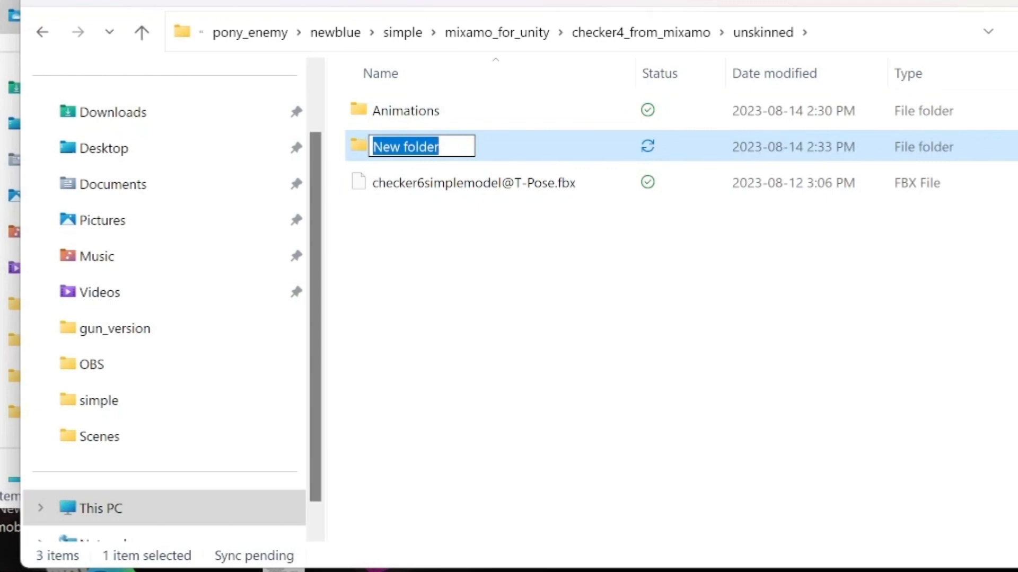
{"action": "type", "text": "Mar"}
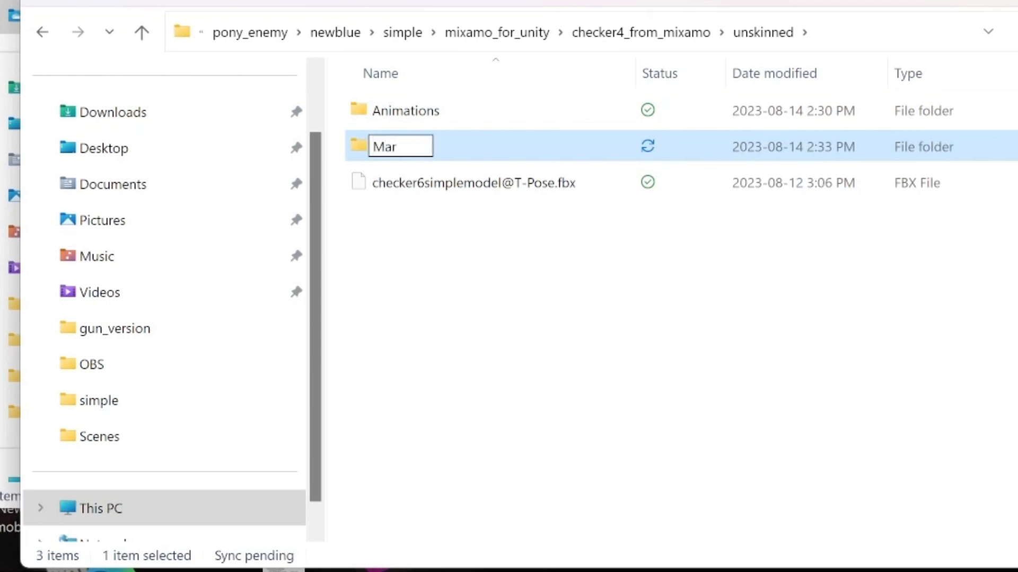
{"action": "key", "text": "BackSpace"}
{"action": "type", "text": "terial"}
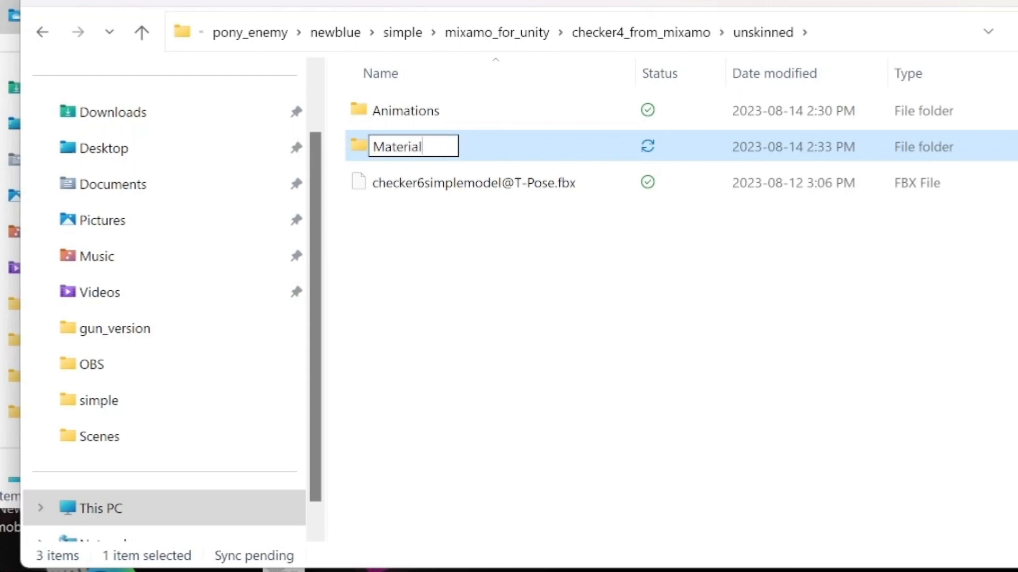
{"action": "type", "text": "s"}
{"action": "key", "text": "BackSpace"}
{"action": "type", "text": "z"}
{"action": "key", "text": "BackSpace"}
{"action": "type", "text": "s"}
{"action": "key", "text": "Return"}
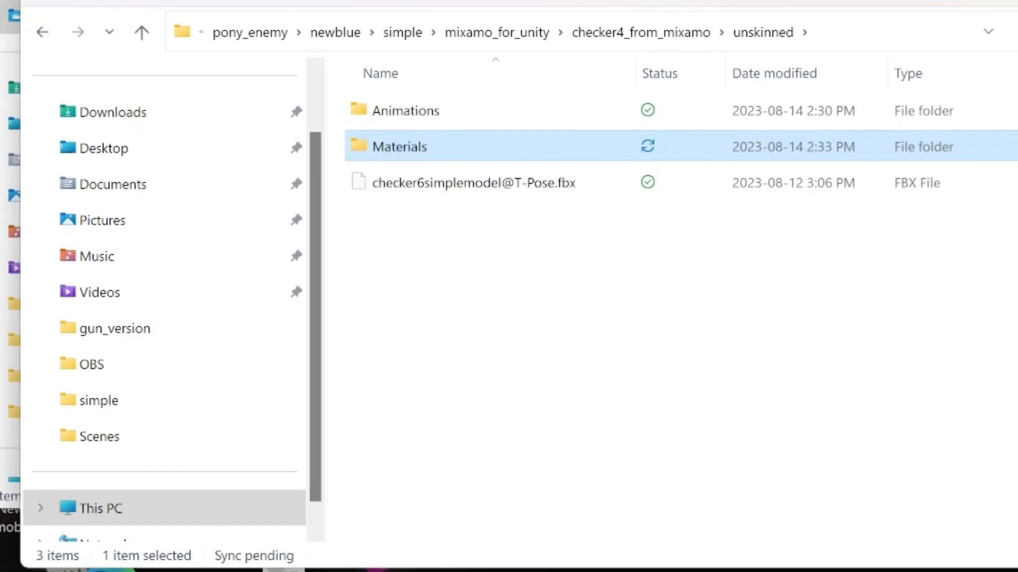
Step: Add the cheker.png texture to the Materials folder, check it there and return to the unskinned folder
{"action": "key", "text": "alt+Tab"}
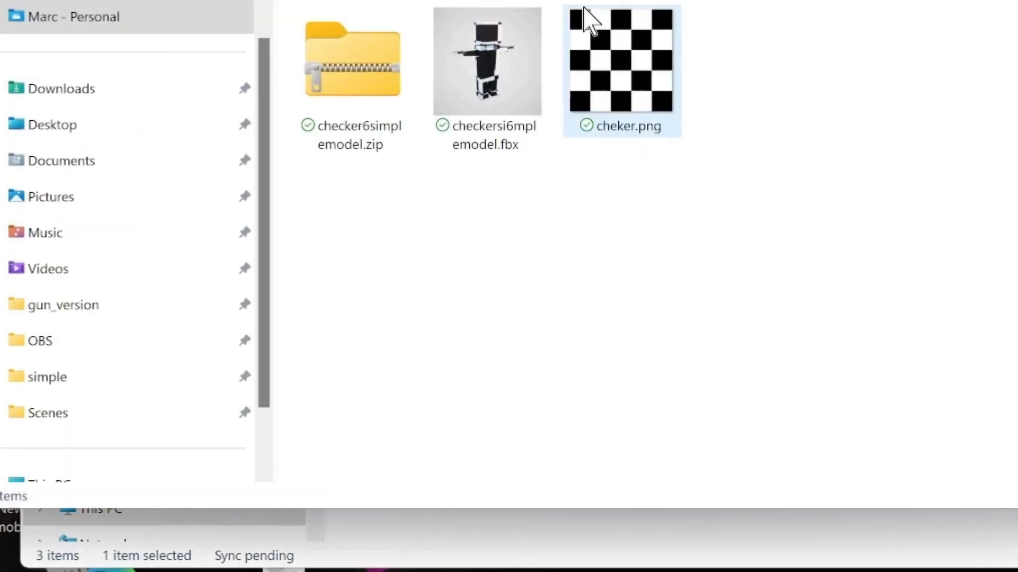
{"action": "left_click_drag", "start_coordinate": [710, 0], "coordinate": [701, 314]}
{"action": "left_click_drag", "start_coordinate": [596, 527], "coordinate": [435, 150]}
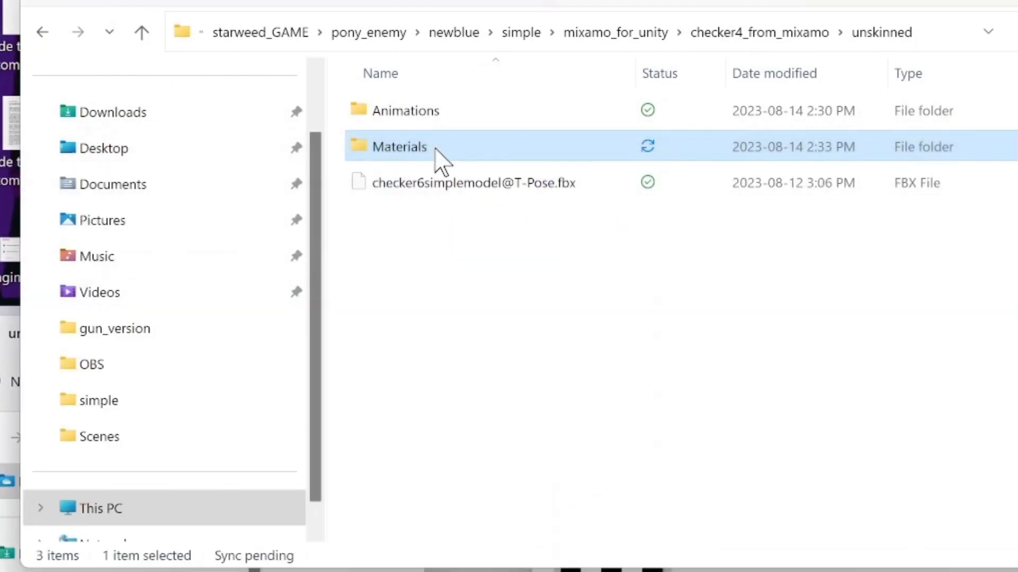
{"action": "double_click", "coordinate": [435, 149]}
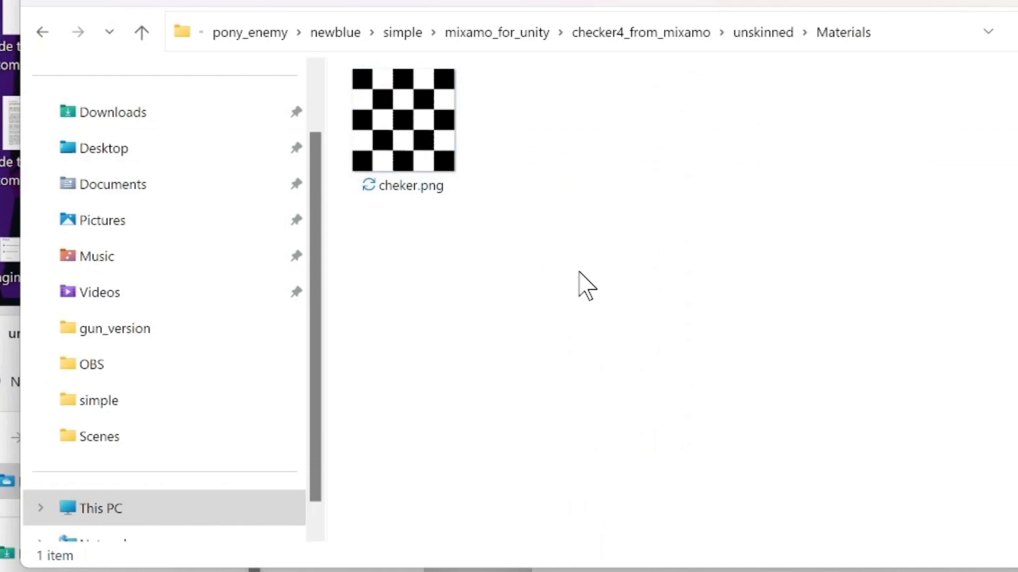
{"action": "left_click", "coordinate": [142, 32]}
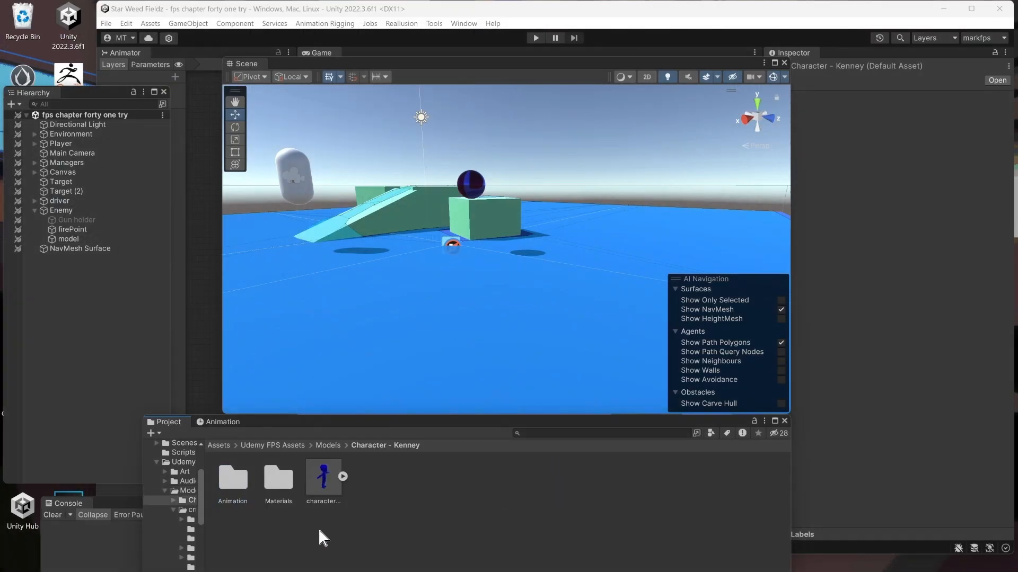
Step: In Unity, examine the Character - Kenney folder's model parts, Materials and Animation contents, ending back in Models
{"action": "left_click", "coordinate": [344, 477]}
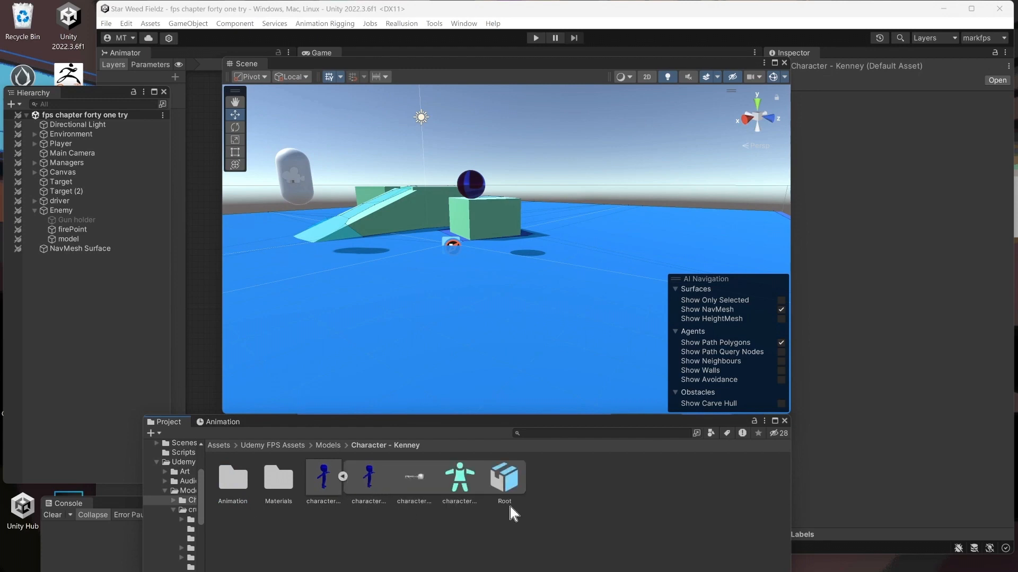
{"action": "double_click", "coordinate": [278, 480]}
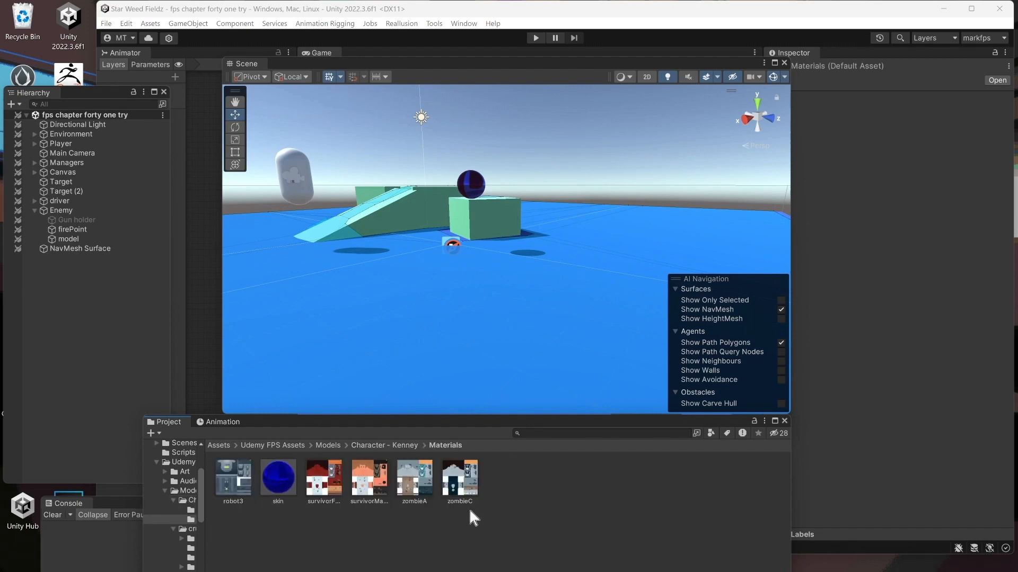
{"action": "left_click", "coordinate": [383, 446]}
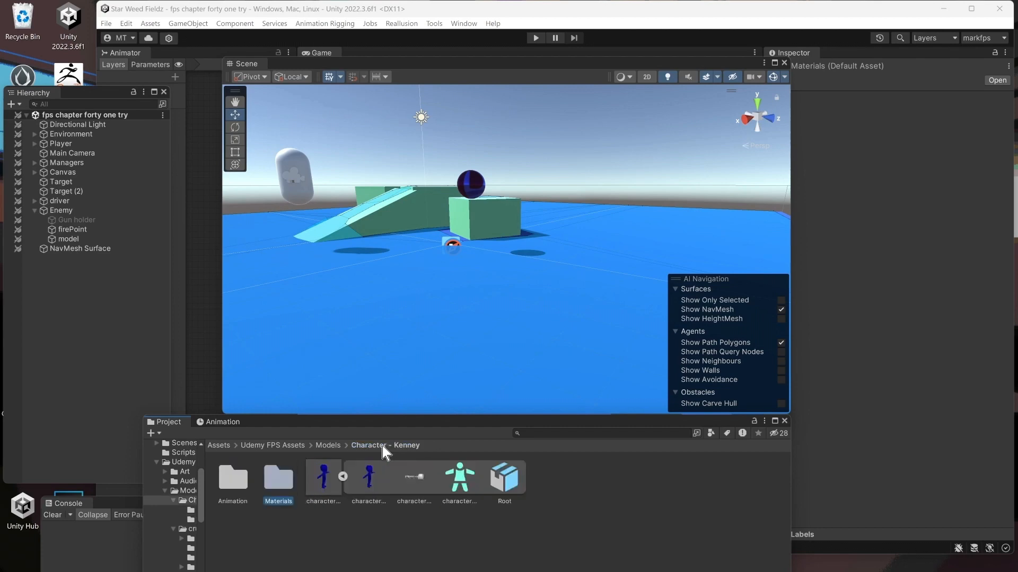
{"action": "double_click", "coordinate": [233, 480]}
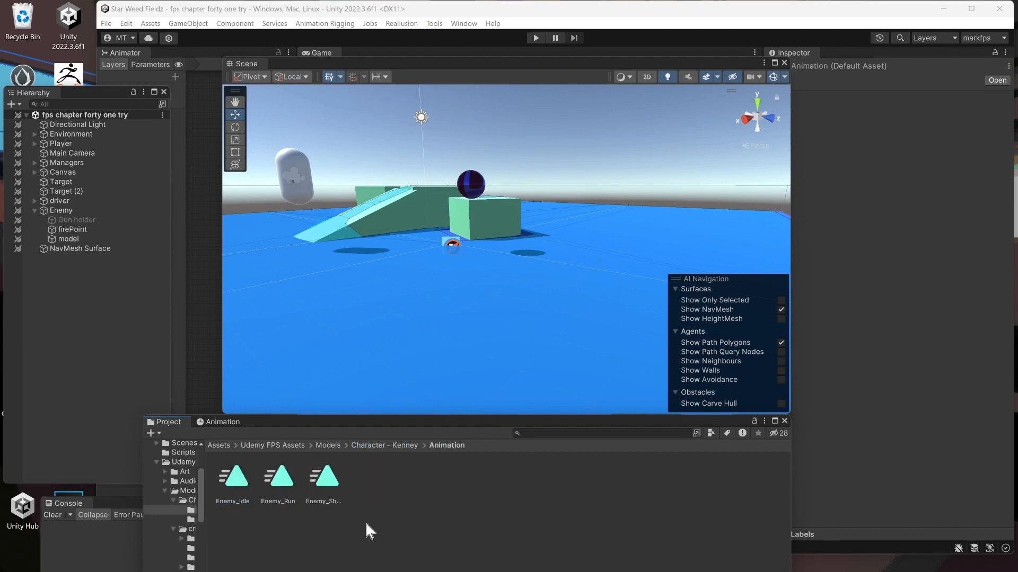
{"action": "left_click", "coordinate": [328, 446]}
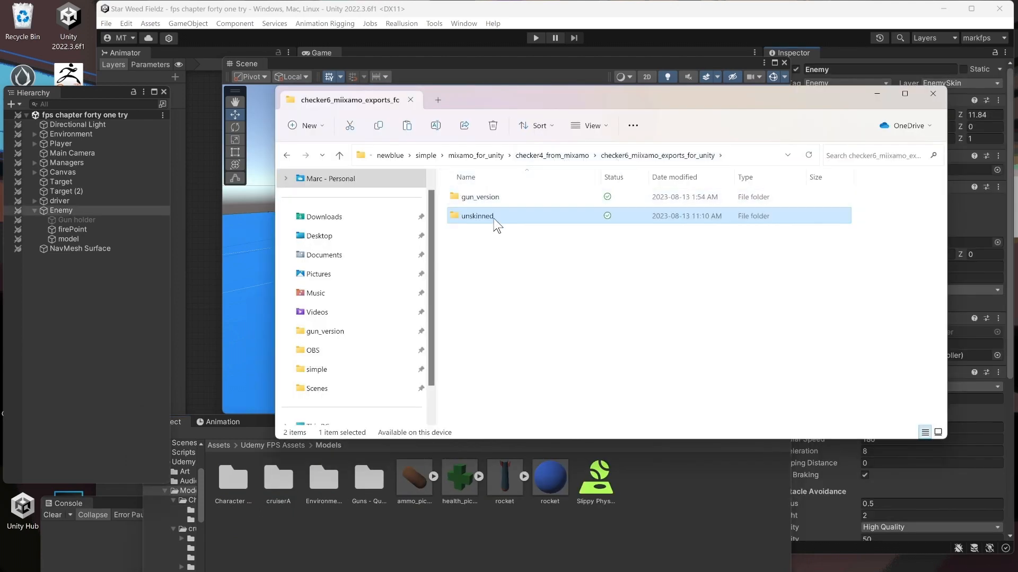
Step: Import the unskinned folder from File Explorer into the Unity project's Models folder and minimize the Explorer window
{"action": "left_click_drag", "start_coordinate": [496, 226], "coordinate": [363, 533]}
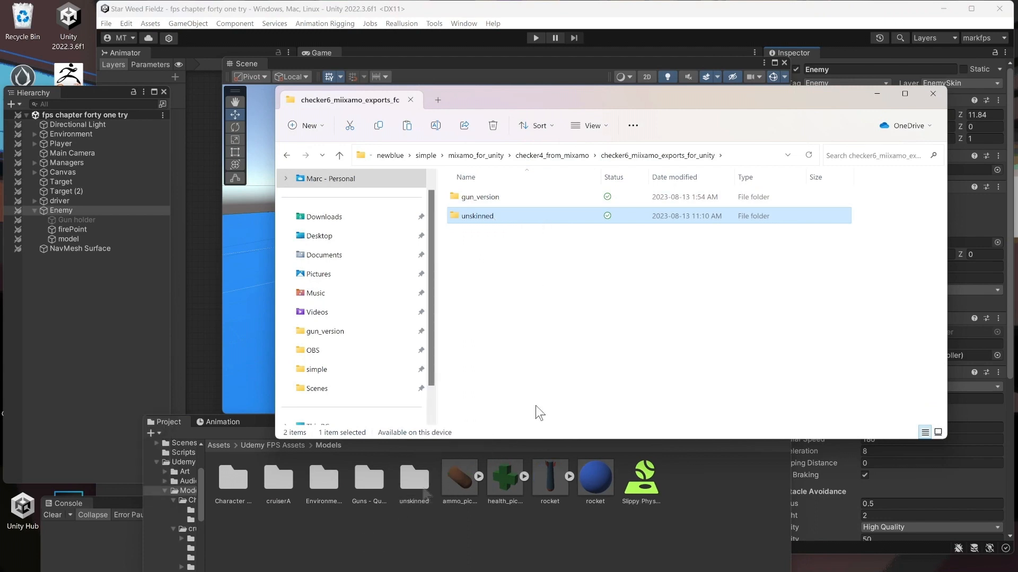
{"action": "left_click", "coordinate": [876, 94]}
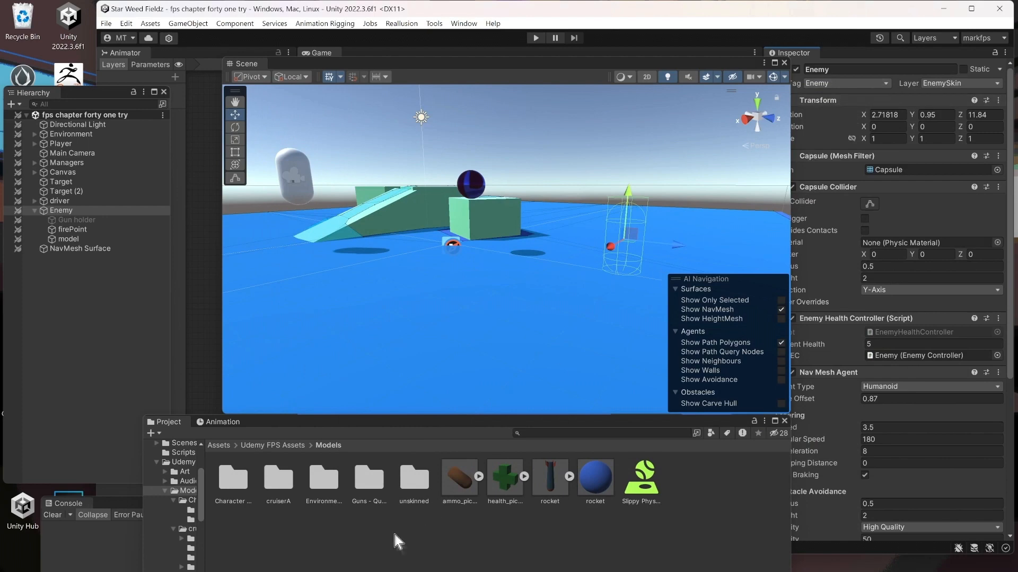
Step: Examine the imported unskinned folder: the model's sub-assets, the Materials texture and the clips inside each Animations file
{"action": "double_click", "coordinate": [413, 479]}
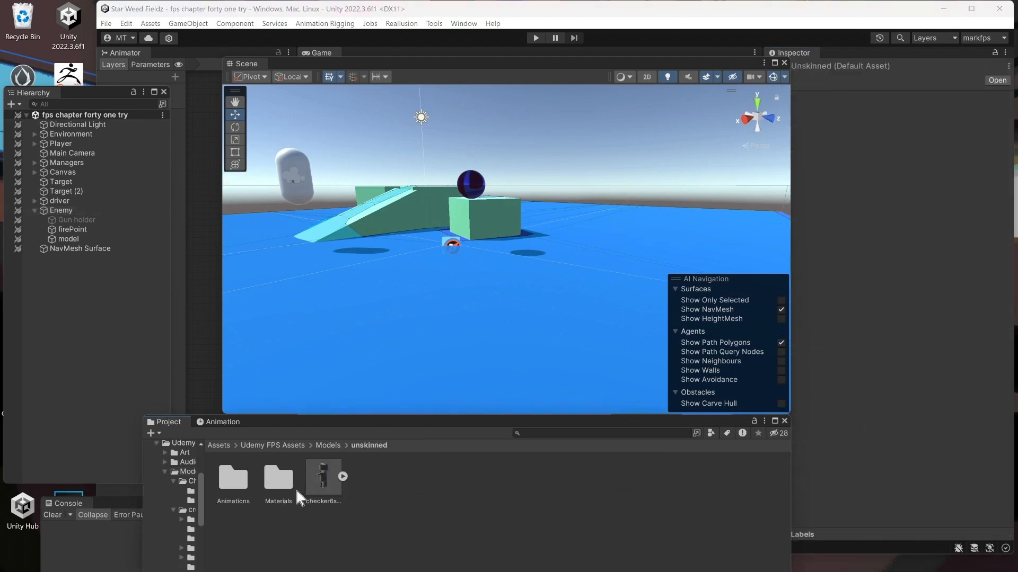
{"action": "left_click", "coordinate": [343, 477]}
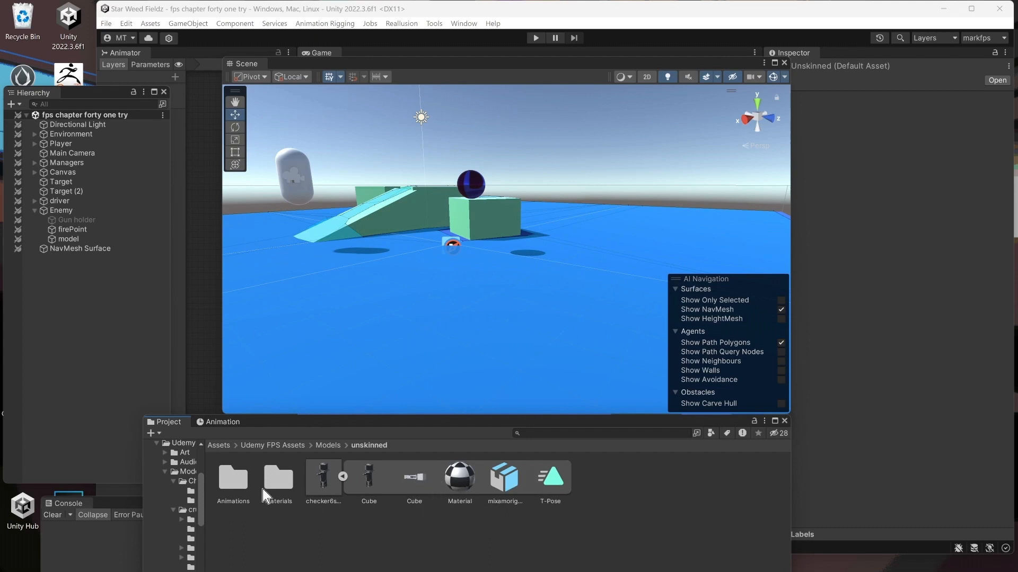
{"action": "double_click", "coordinate": [283, 476]}
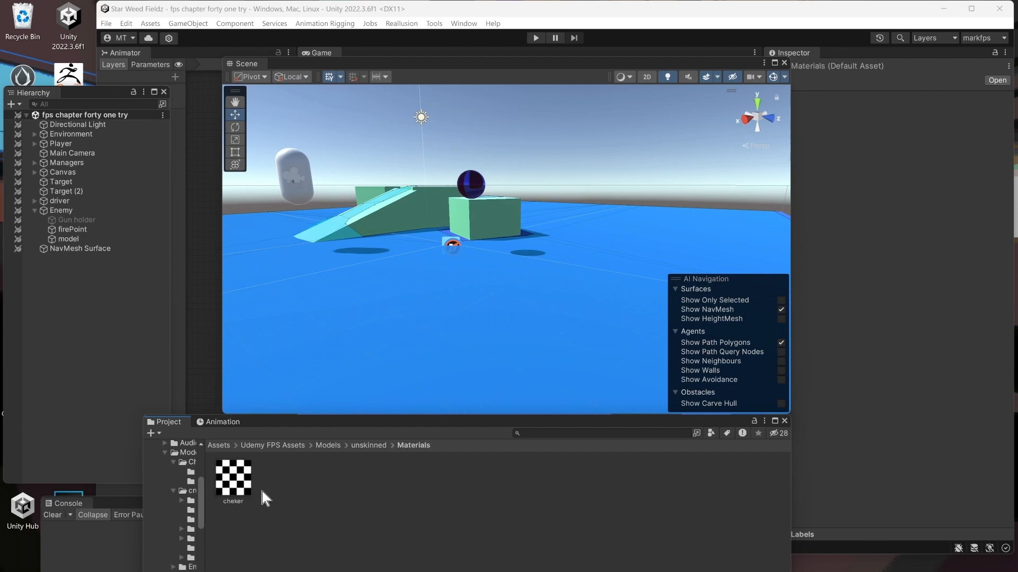
{"action": "left_click", "coordinate": [371, 445]}
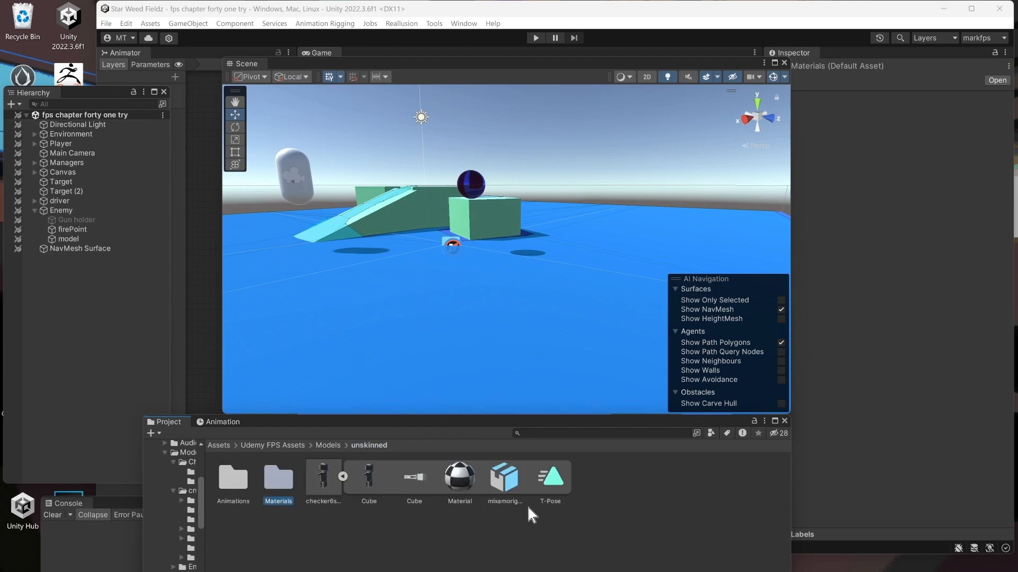
{"action": "double_click", "coordinate": [237, 479]}
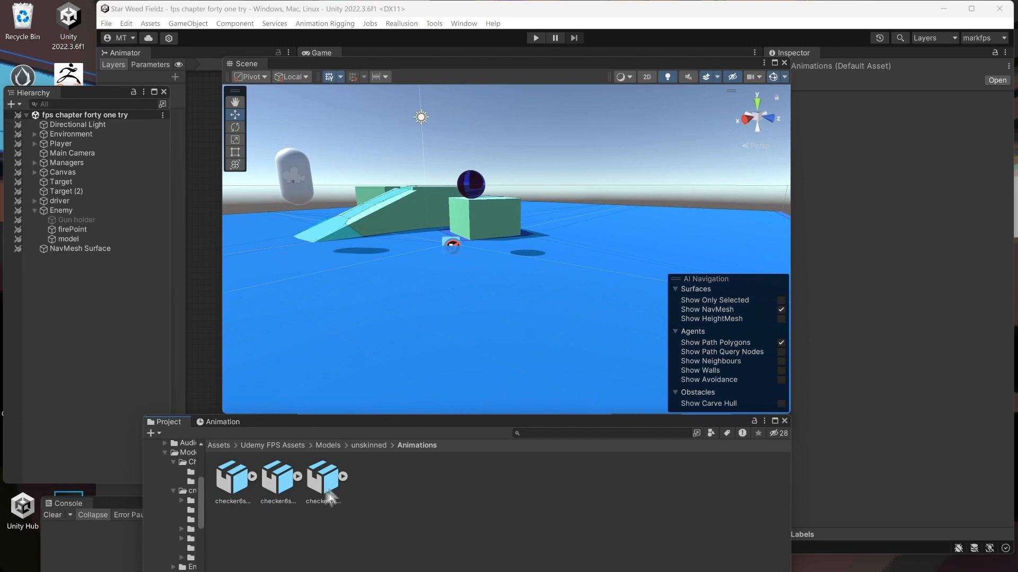
{"action": "left_click", "coordinate": [343, 477]}
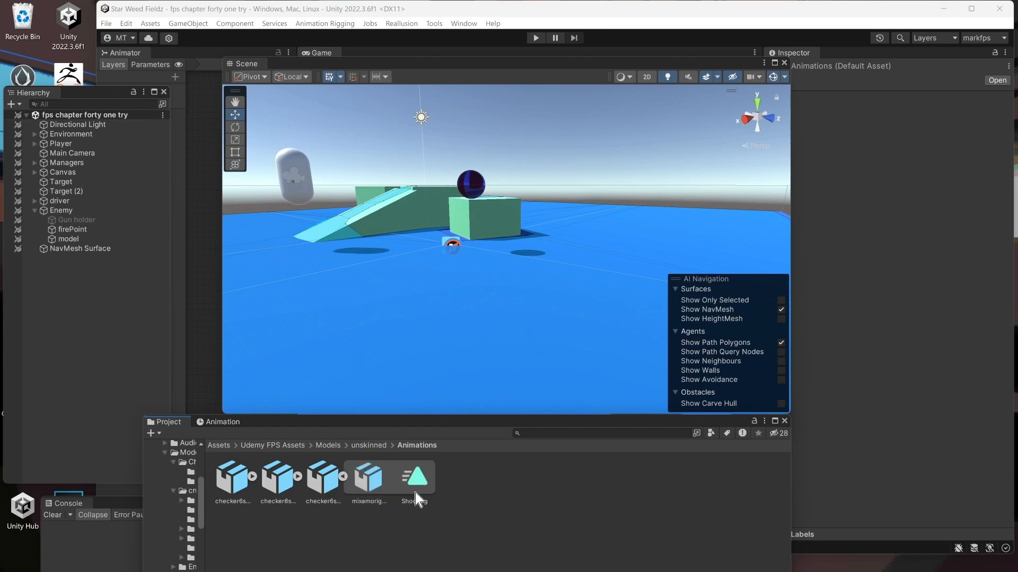
{"action": "left_click", "coordinate": [297, 476]}
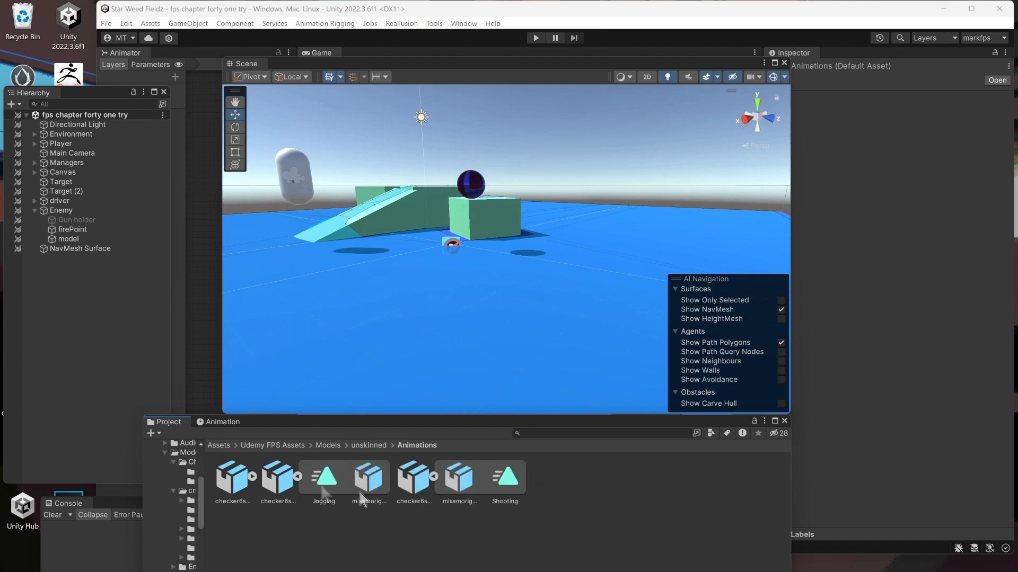
{"action": "left_click", "coordinate": [252, 476]}
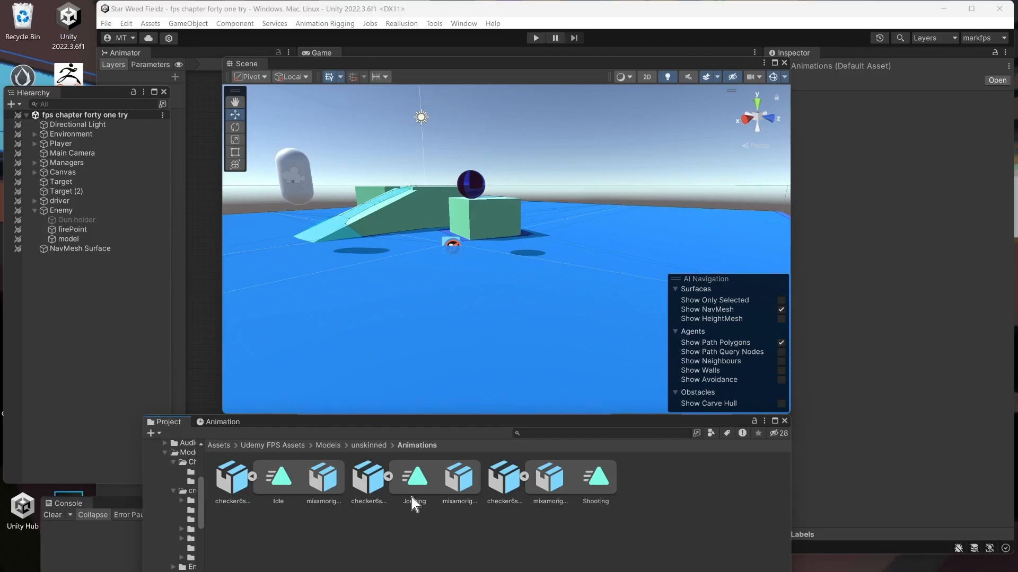
Step: Compare with the Animation and Materials subfolders of Character - Kenney, and return to the unskinned folder
{"action": "left_click", "coordinate": [324, 447]}
{"action": "double_click", "coordinate": [238, 481]}
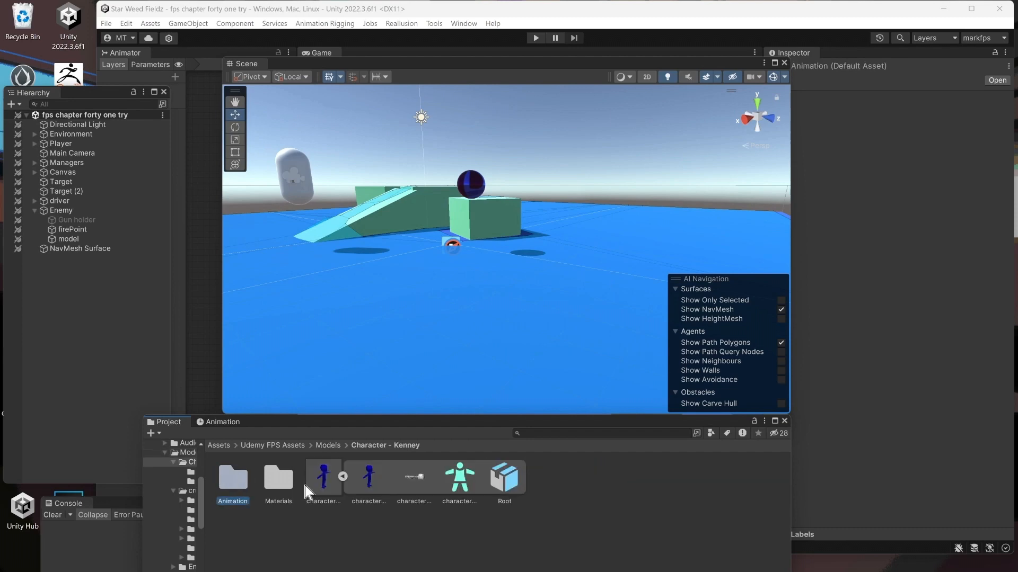
{"action": "double_click", "coordinate": [243, 487]}
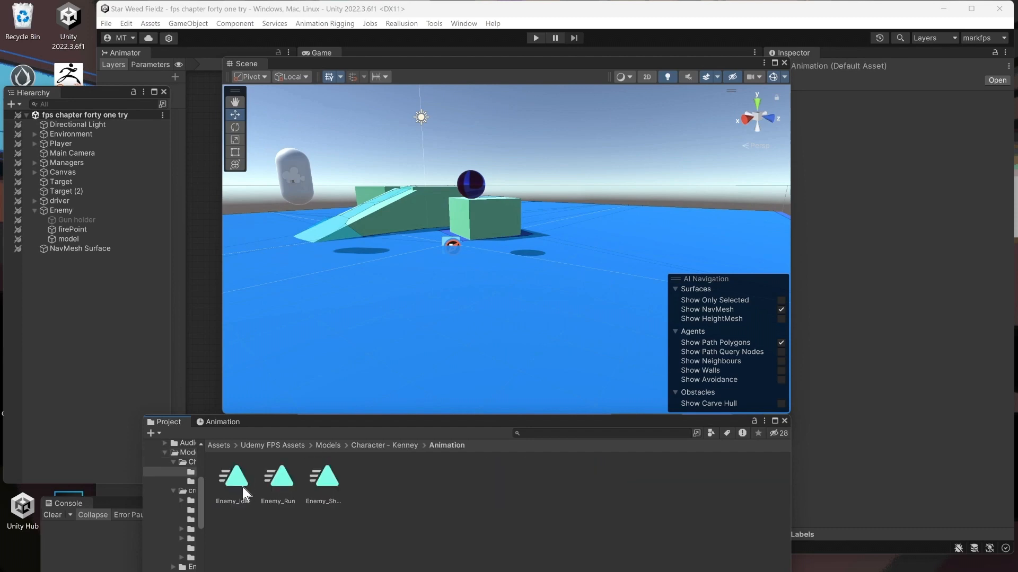
{"action": "left_click", "coordinate": [374, 446]}
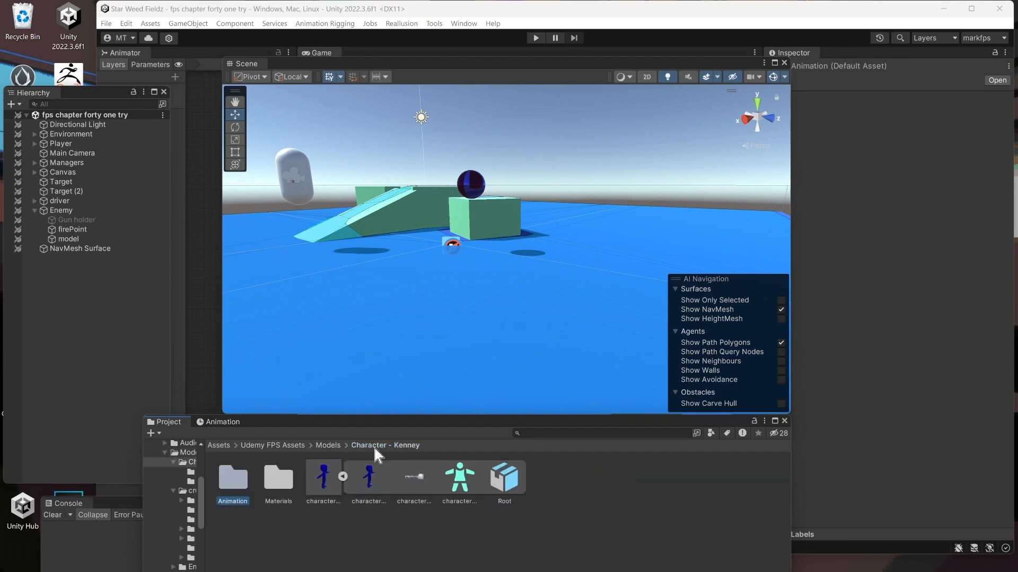
{"action": "double_click", "coordinate": [289, 479]}
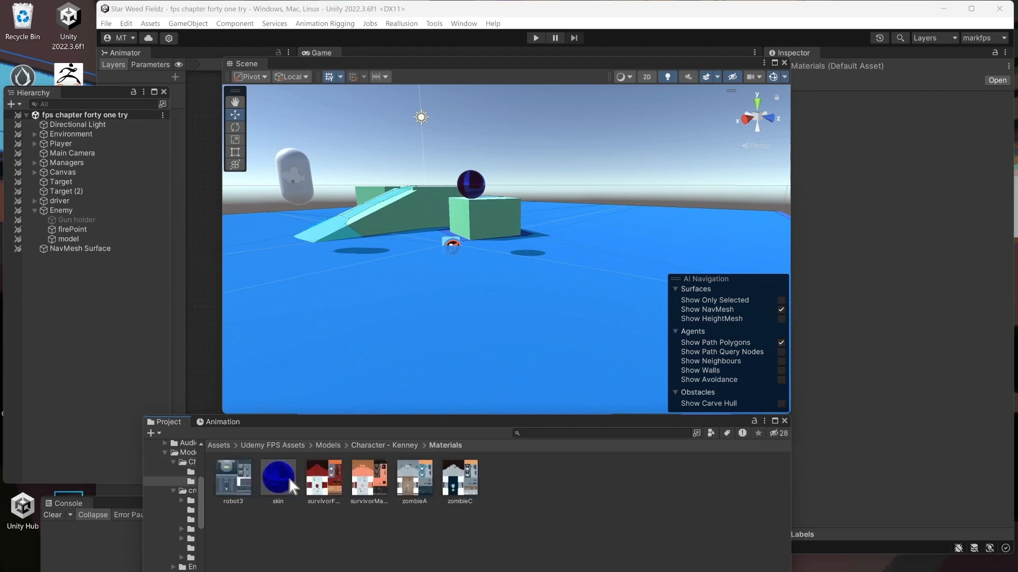
{"action": "left_click", "coordinate": [387, 447]}
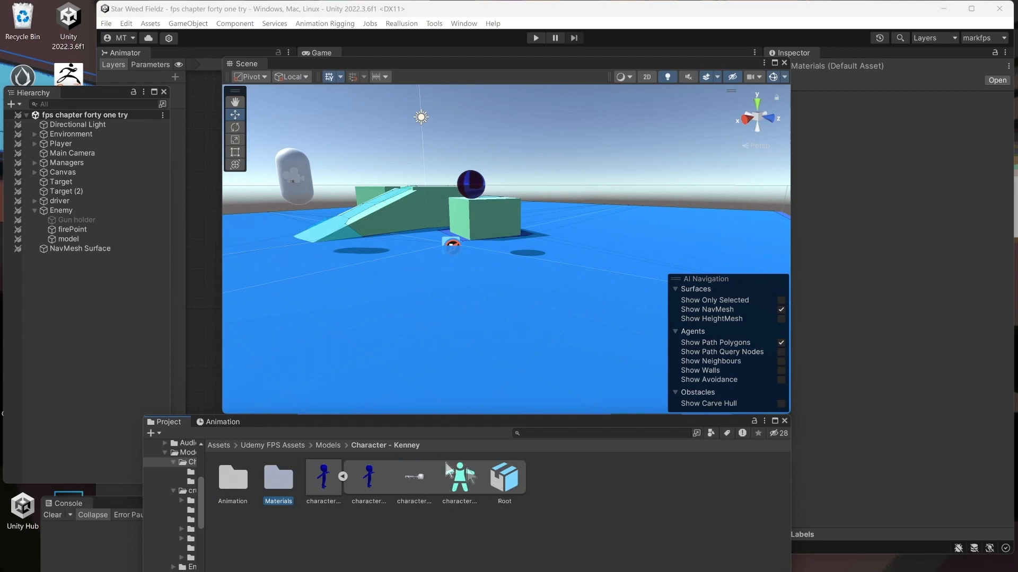
{"action": "left_click", "coordinate": [326, 445]}
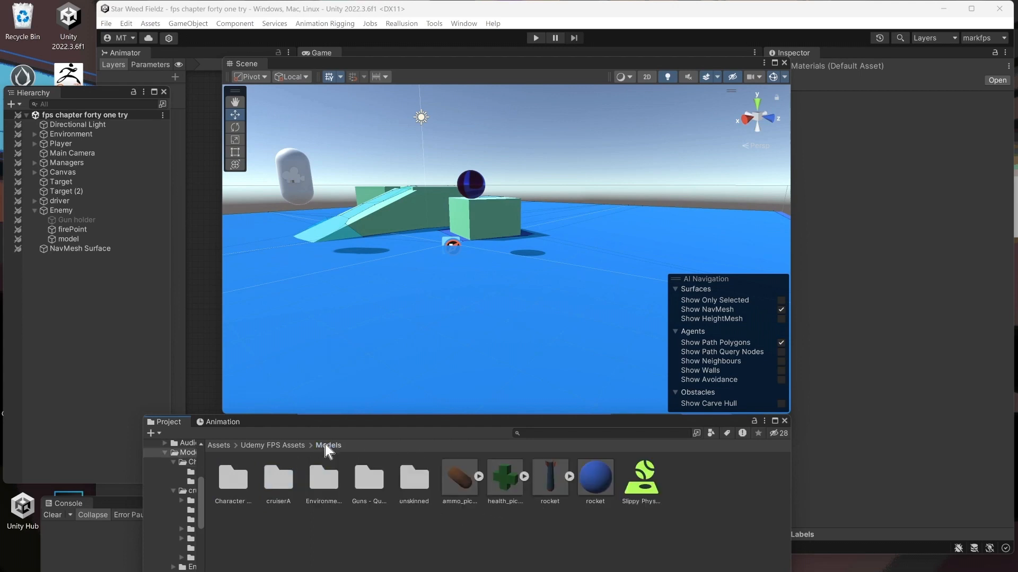
{"action": "double_click", "coordinate": [411, 478]}
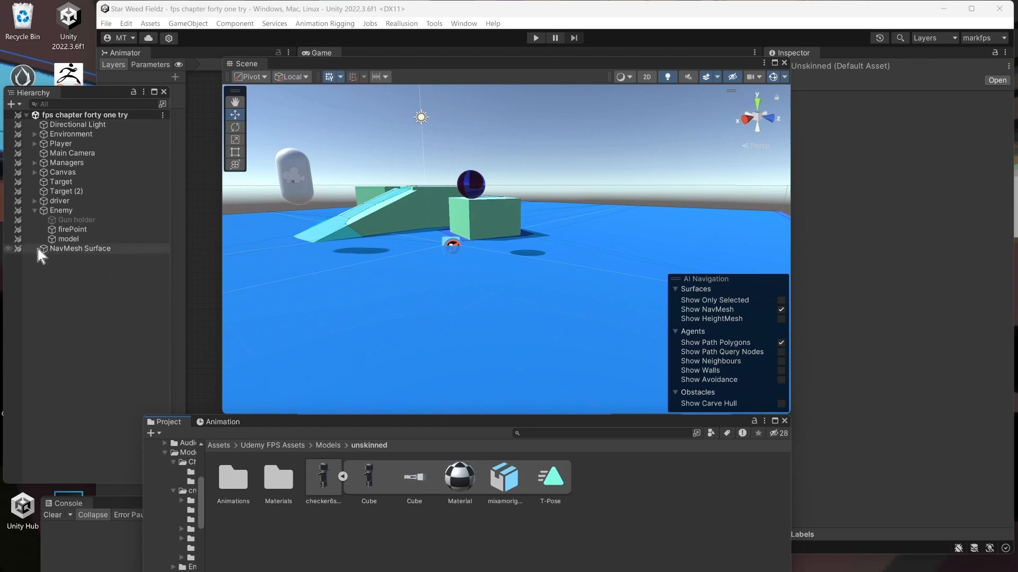
Step: Place the checker6simplemodel@T-Pose asset as a child of Enemy's model object and save the scene
{"action": "left_click", "coordinate": [72, 210]}
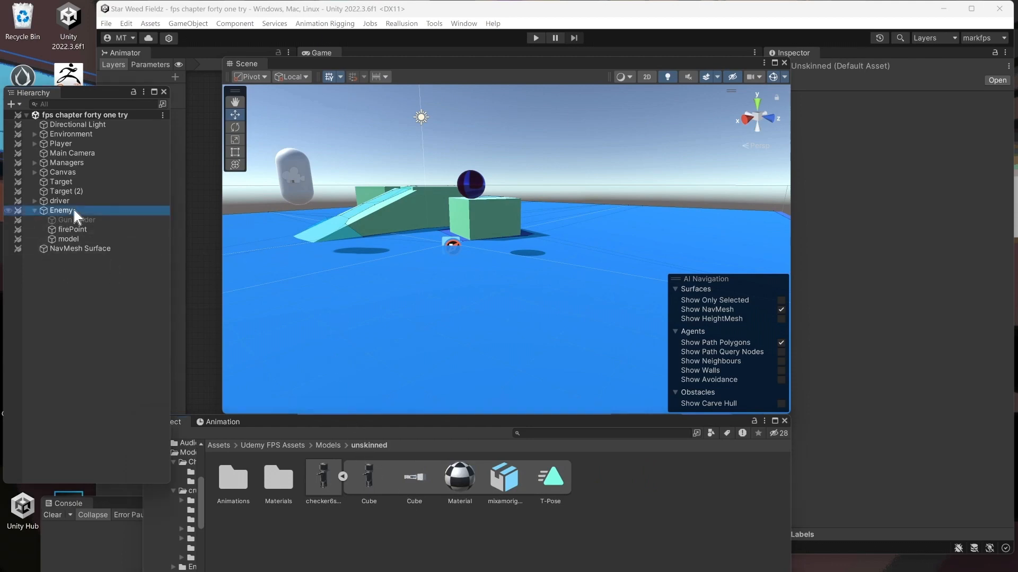
{"action": "left_click", "coordinate": [87, 237]}
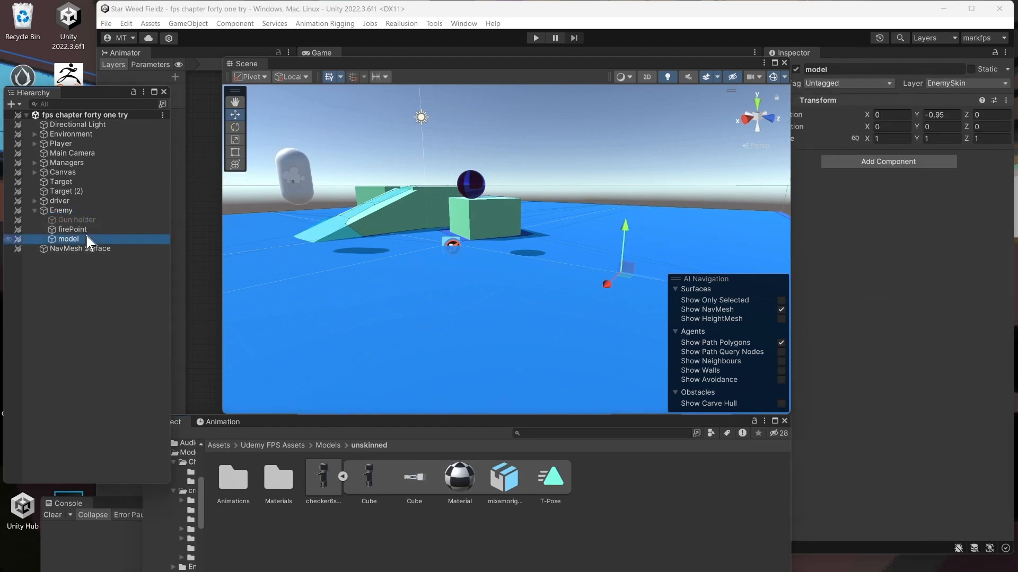
{"action": "left_click_drag", "start_coordinate": [322, 477], "coordinate": [68, 239]}
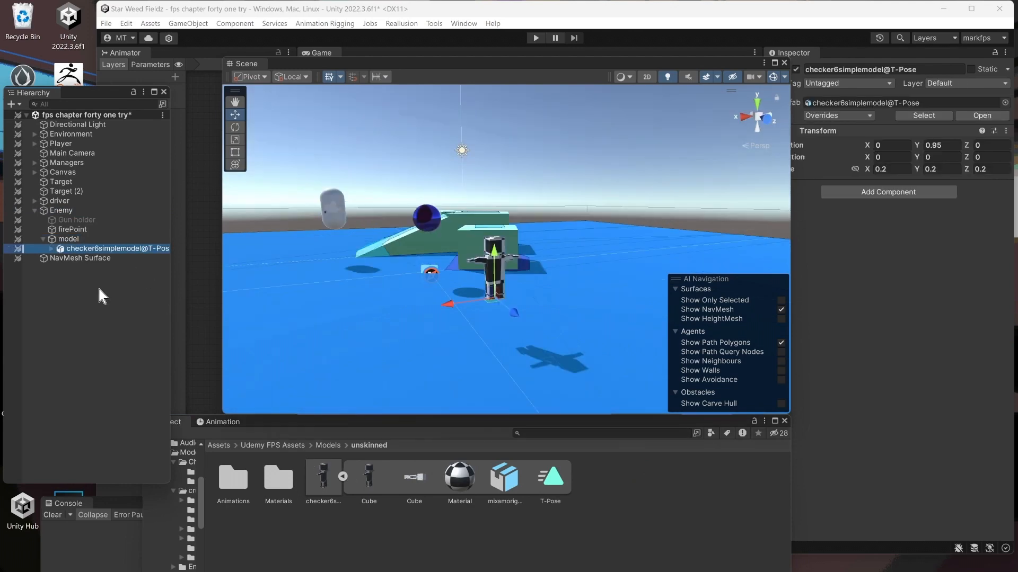
{"action": "key", "text": "ctrl+s"}
Step: Set the checker6simplemodel@T-Pose asset's rig to Humanoid with the avatar created from this model, and apply it
{"action": "left_click", "coordinate": [100, 239]}
{"action": "left_click", "coordinate": [100, 248]}
{"action": "left_click", "coordinate": [323, 477]}
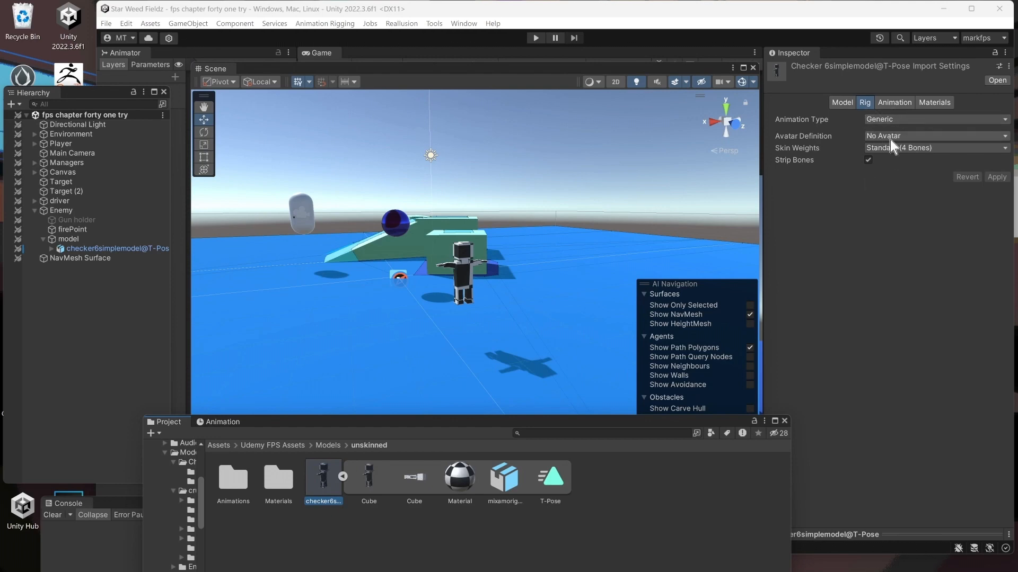
{"action": "left_click", "coordinate": [67, 210]}
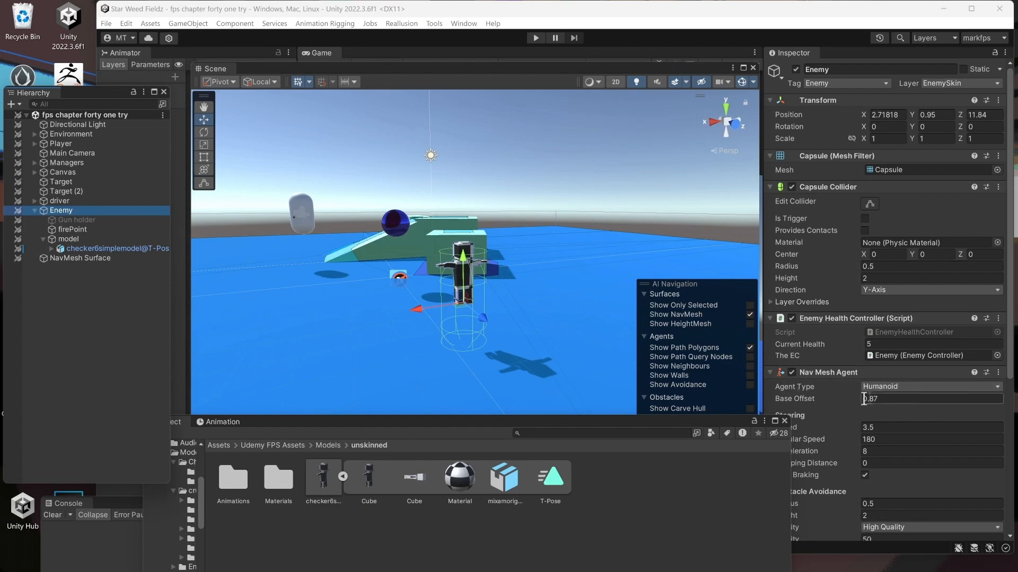
{"action": "left_click", "coordinate": [100, 248]}
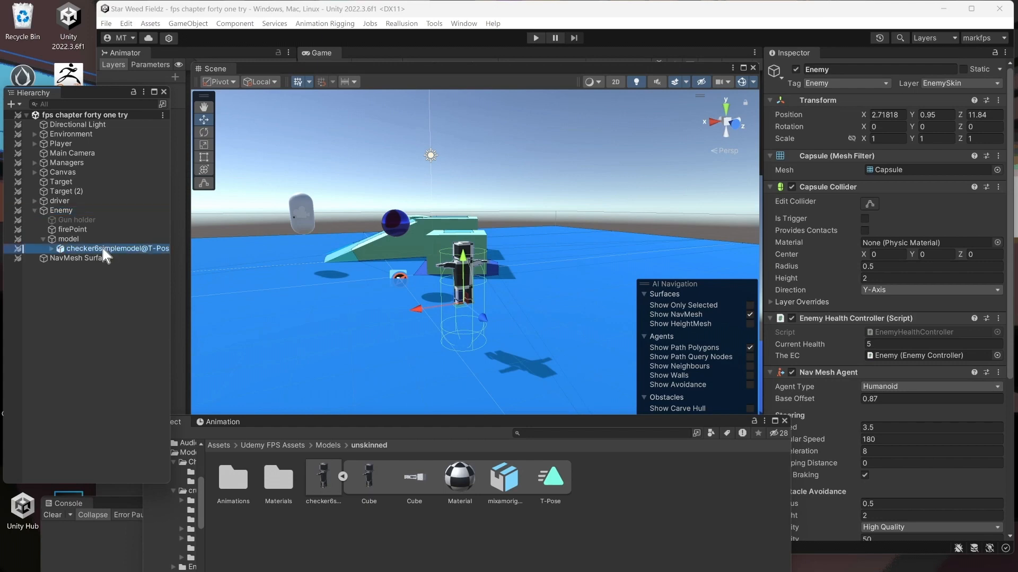
{"action": "left_click", "coordinate": [320, 477]}
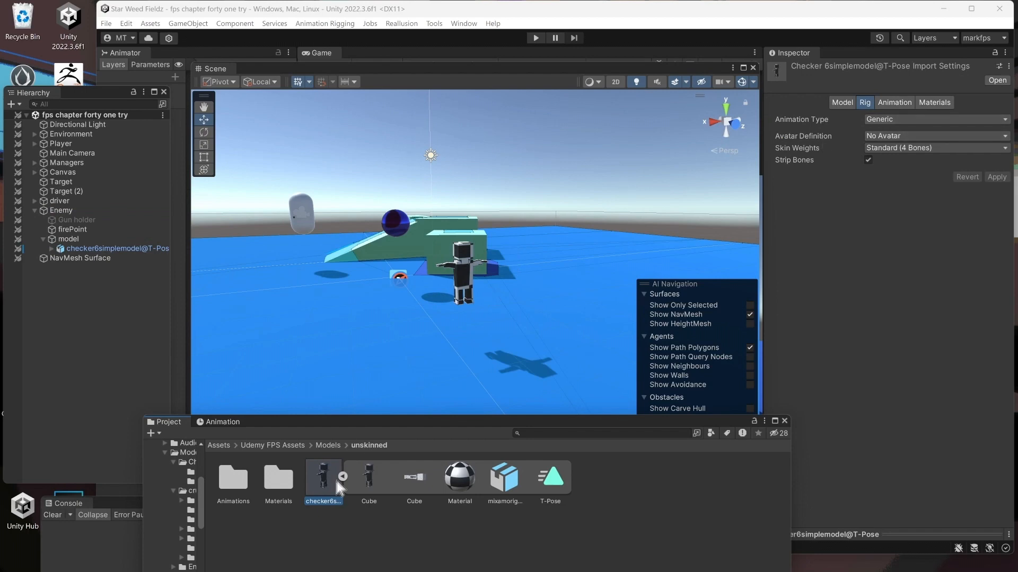
{"action": "left_click", "coordinate": [948, 121]}
{"action": "left_click", "coordinate": [906, 169]}
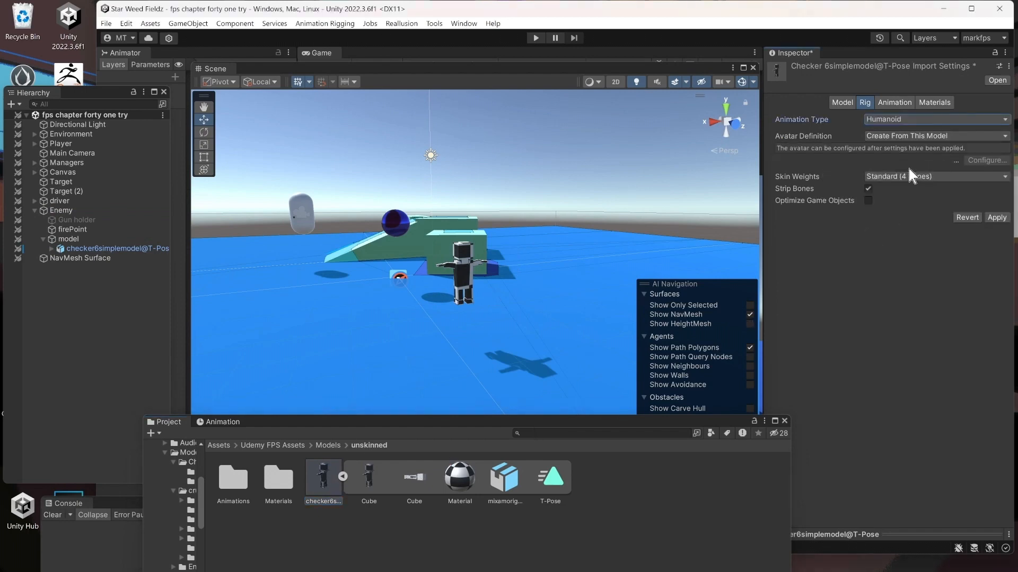
{"action": "left_click", "coordinate": [982, 137]}
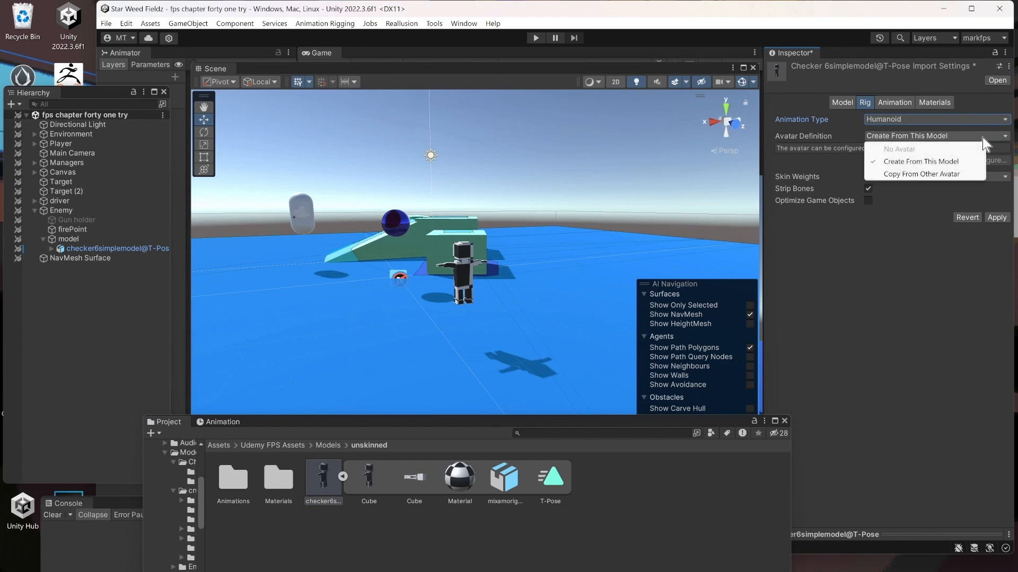
{"action": "left_click", "coordinate": [869, 298]}
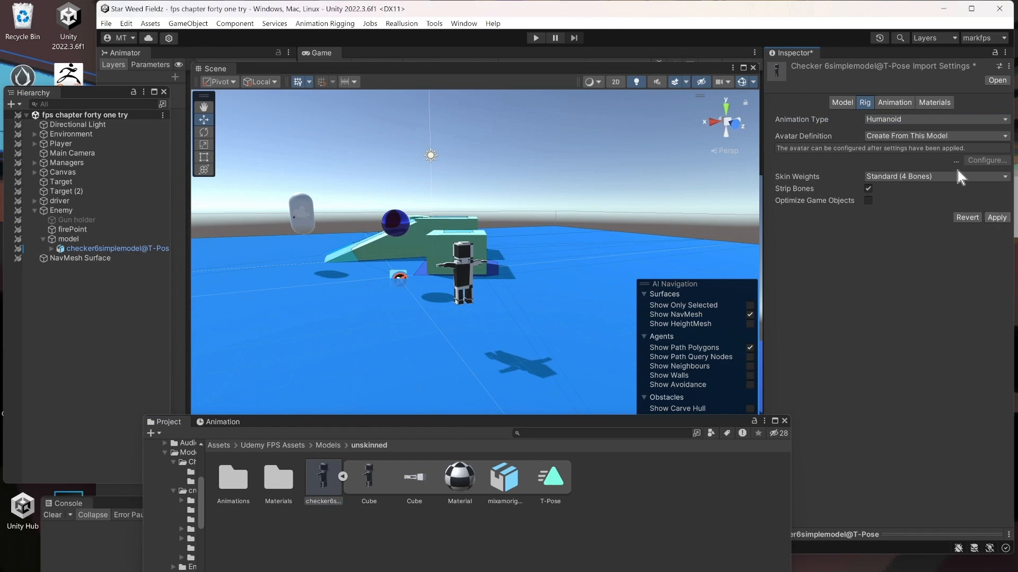
{"action": "left_click", "coordinate": [996, 217]}
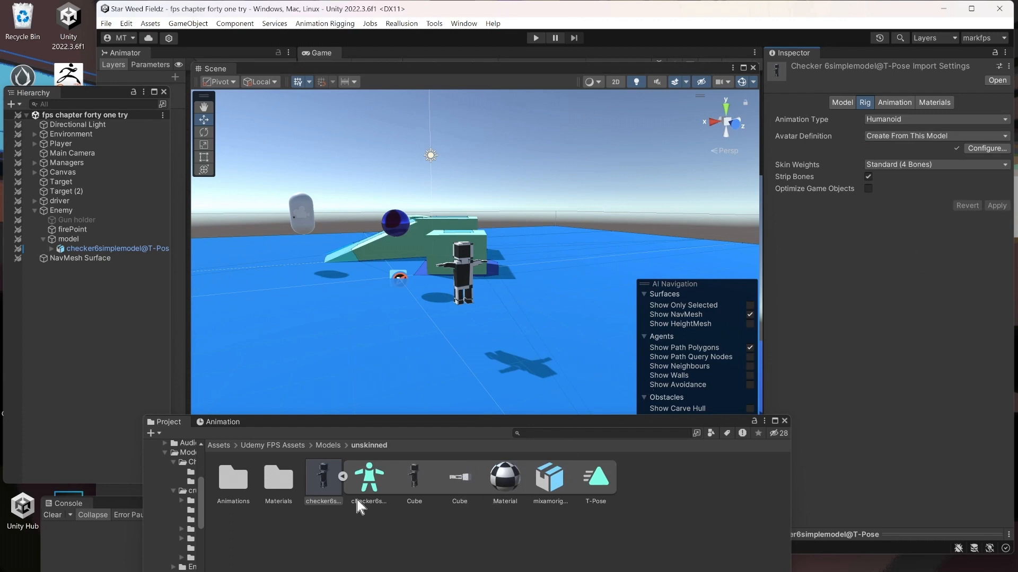
Step: Check the Character - Kenney folder, return to unskinned, and inspect the Animator component on the placed T-Pose model
{"action": "left_click", "coordinate": [332, 444]}
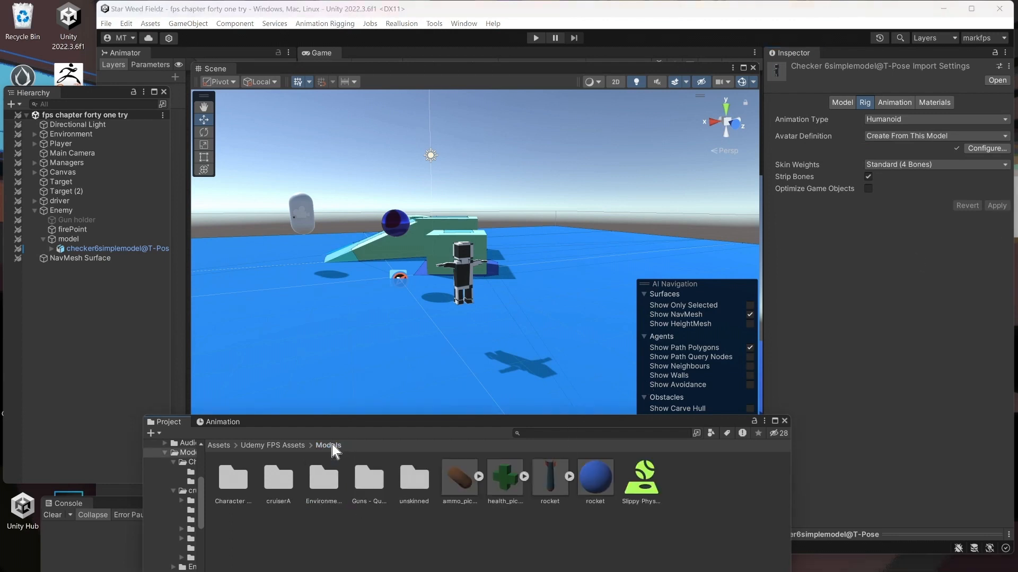
{"action": "left_click", "coordinate": [233, 479]}
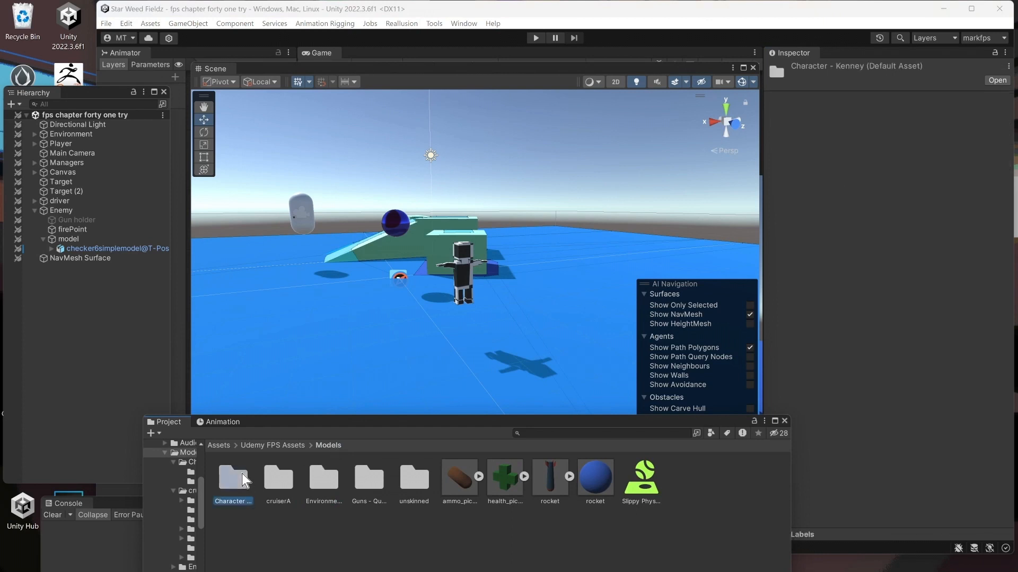
{"action": "double_click", "coordinate": [233, 479]}
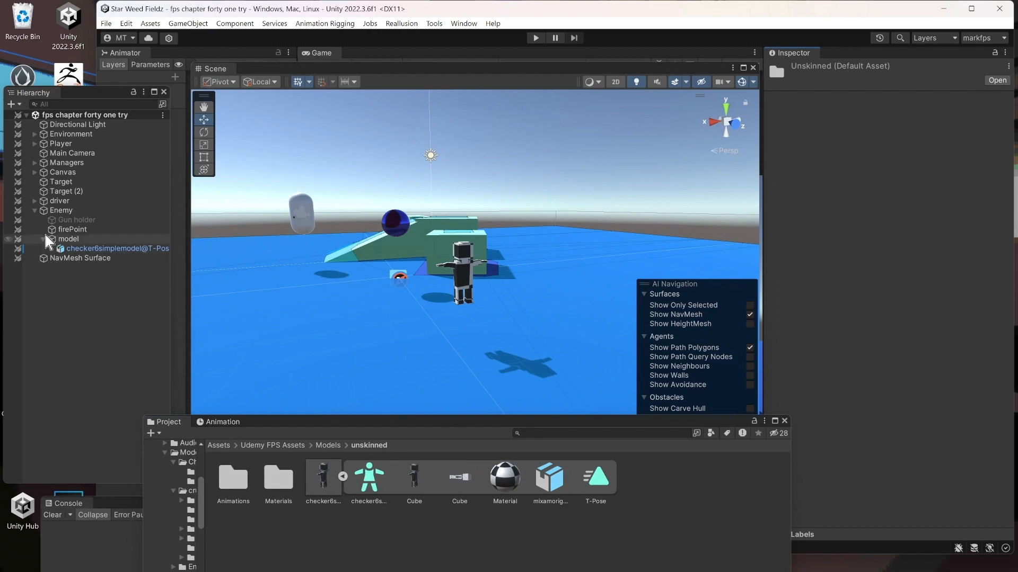
{"action": "left_click", "coordinate": [84, 248]}
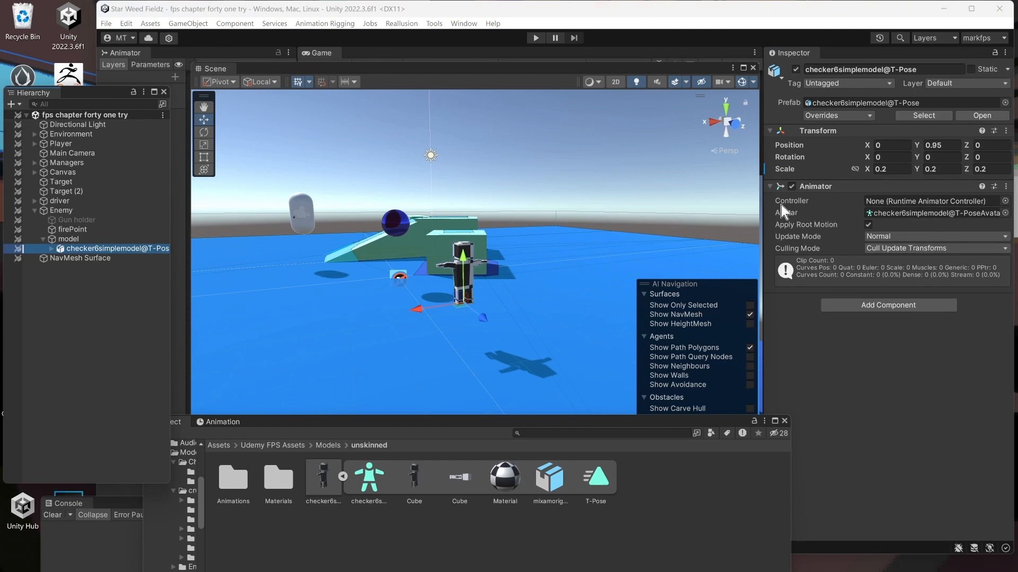
Step: Create an Animator Controller named "checker6 Animation Controller" in the unskinned folder
{"action": "right_click", "coordinate": [672, 484]}
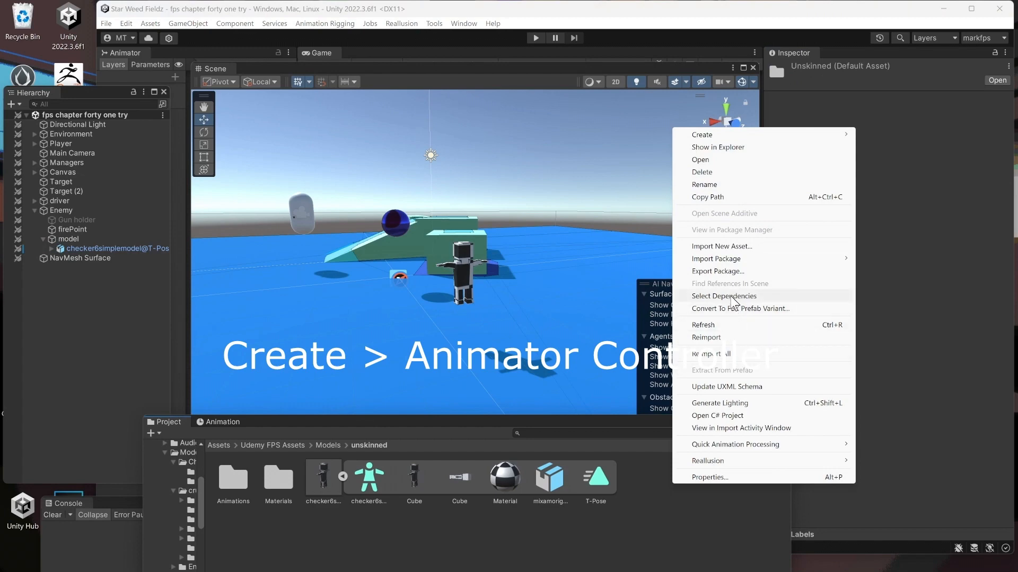
{"action": "mouse_move", "coordinate": [749, 135]}
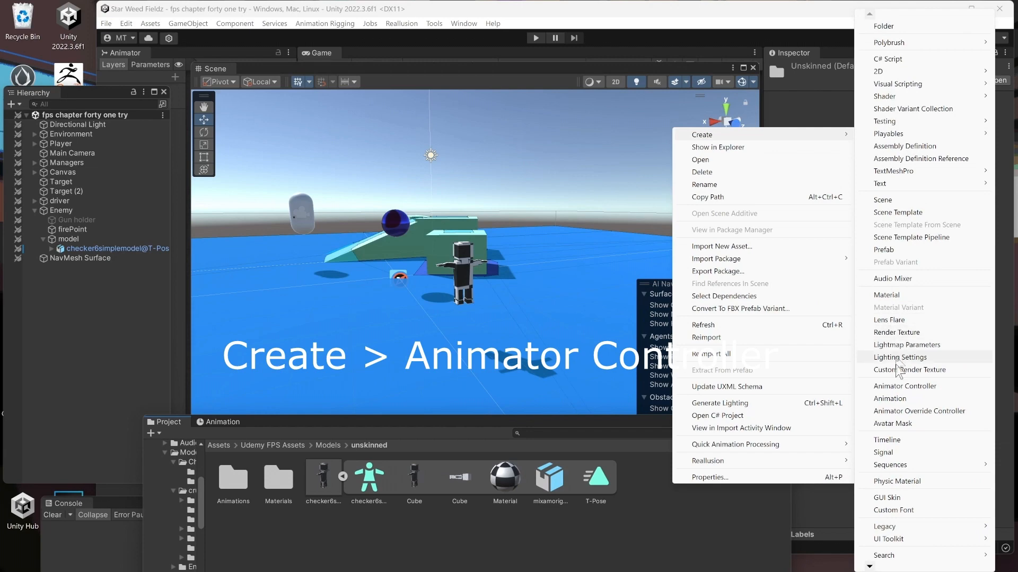
{"action": "left_click", "coordinate": [901, 386]}
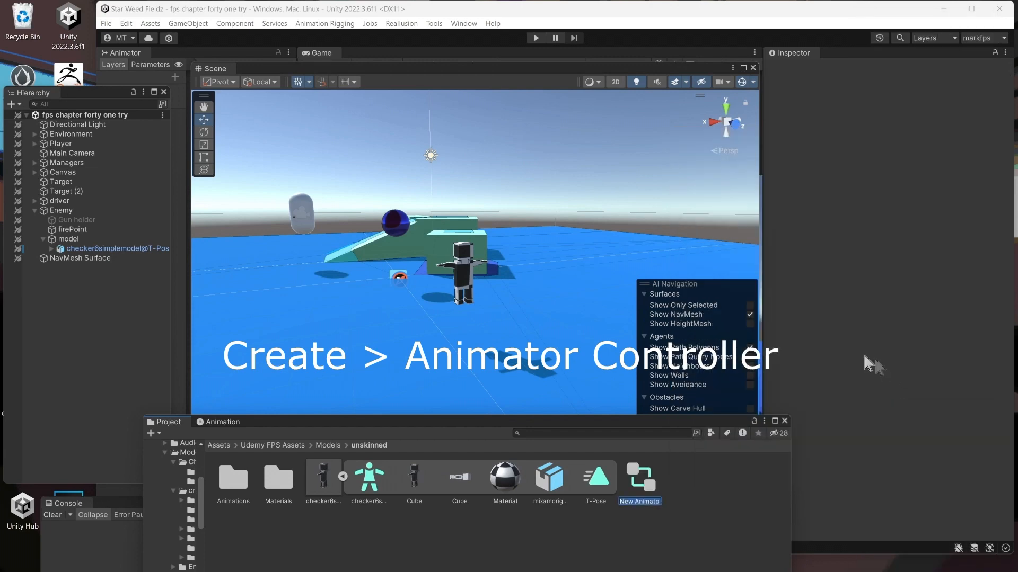
{"action": "type", "text": "un"}
{"action": "key", "text": "BackSpace"}
{"action": "key", "text": "BackSpace"}
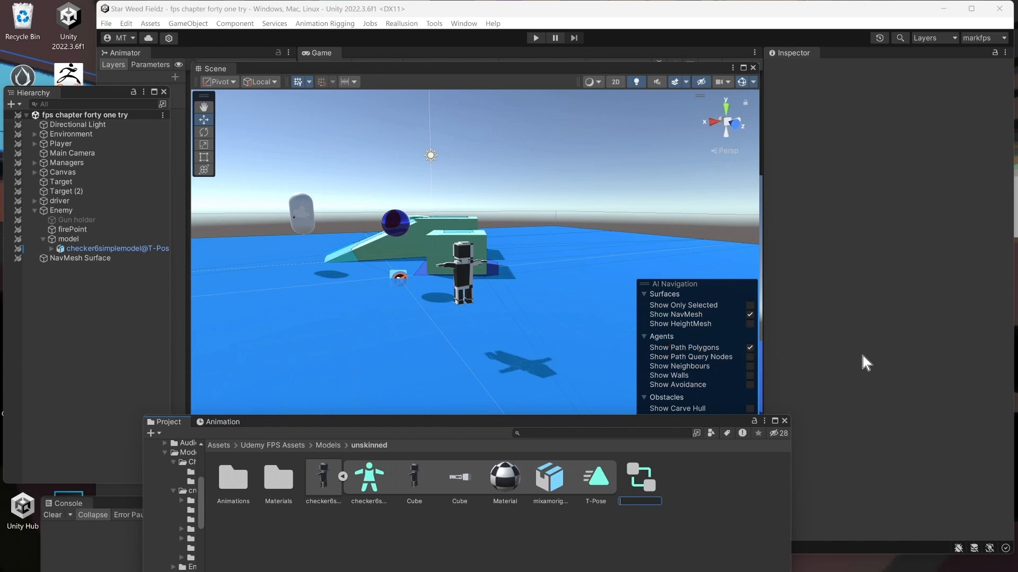
{"action": "type", "text": "check"}
{"action": "type", "text": "er6"}
{"action": "type", "text": " Animation"}
{"action": "type", "text": " Controller"}
{"action": "key", "text": "Return"}
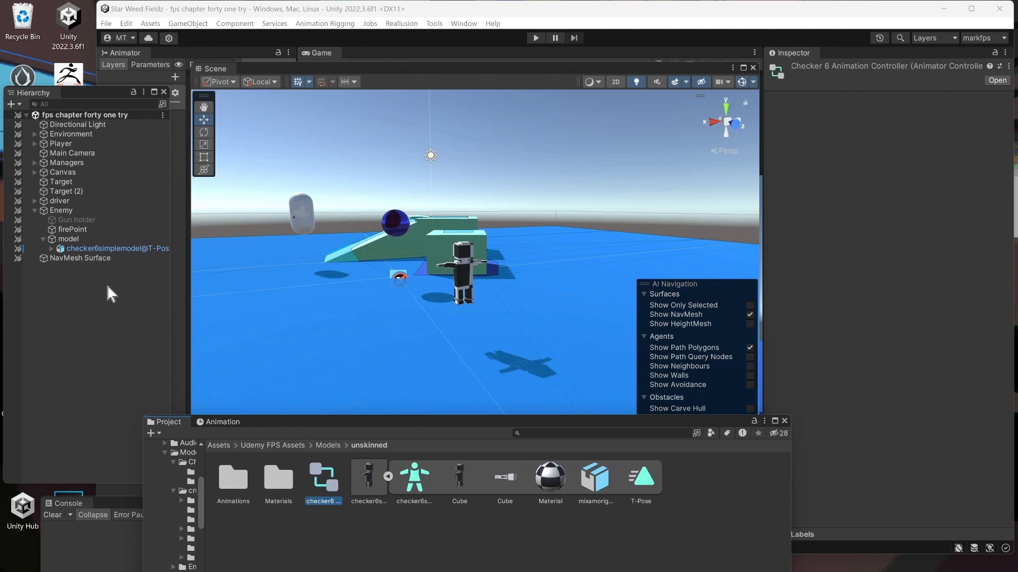
Step: Assign checker6 Animation Controller as the Animator's controller on the T-Pose model under Enemy
{"action": "left_click", "coordinate": [119, 249]}
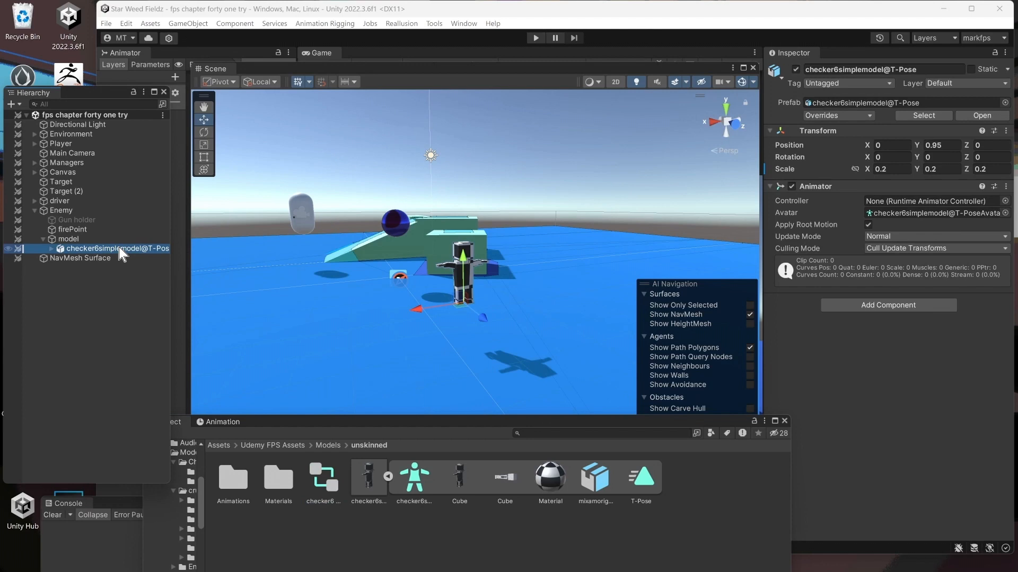
{"action": "left_click", "coordinate": [414, 479]}
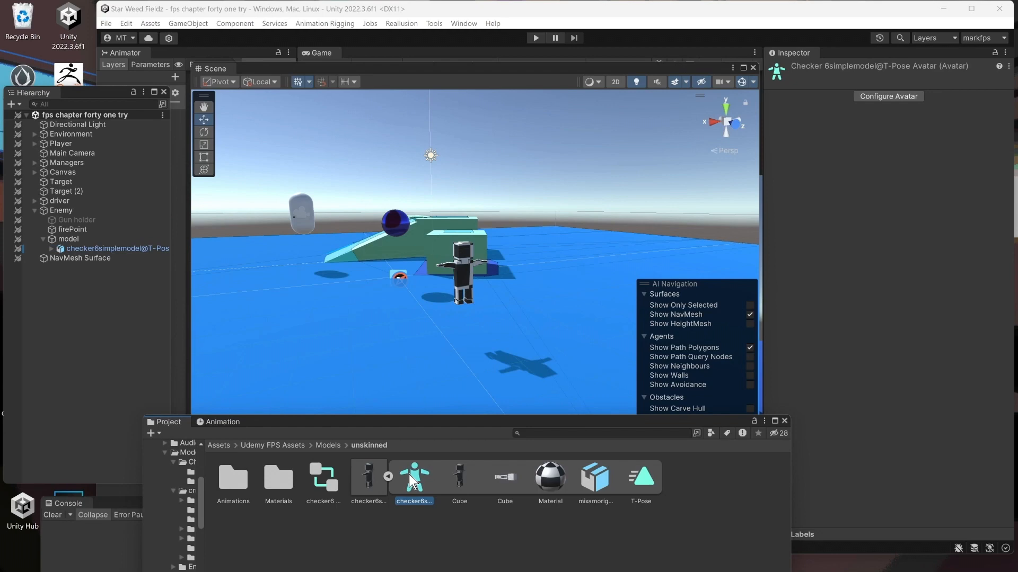
{"action": "left_click", "coordinate": [374, 477]}
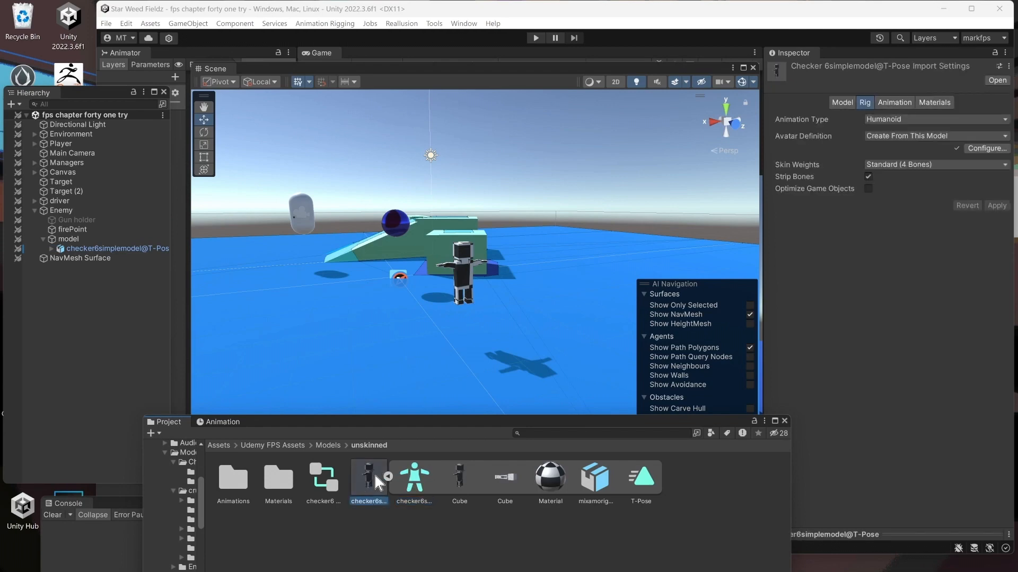
{"action": "left_click", "coordinate": [112, 250]}
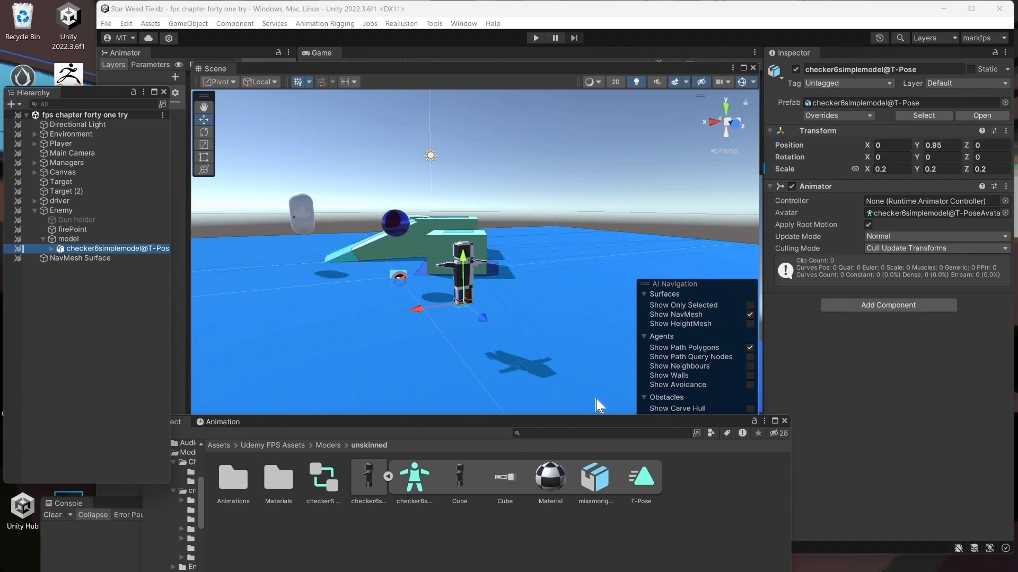
{"action": "left_click_drag", "start_coordinate": [322, 482], "coordinate": [912, 205]}
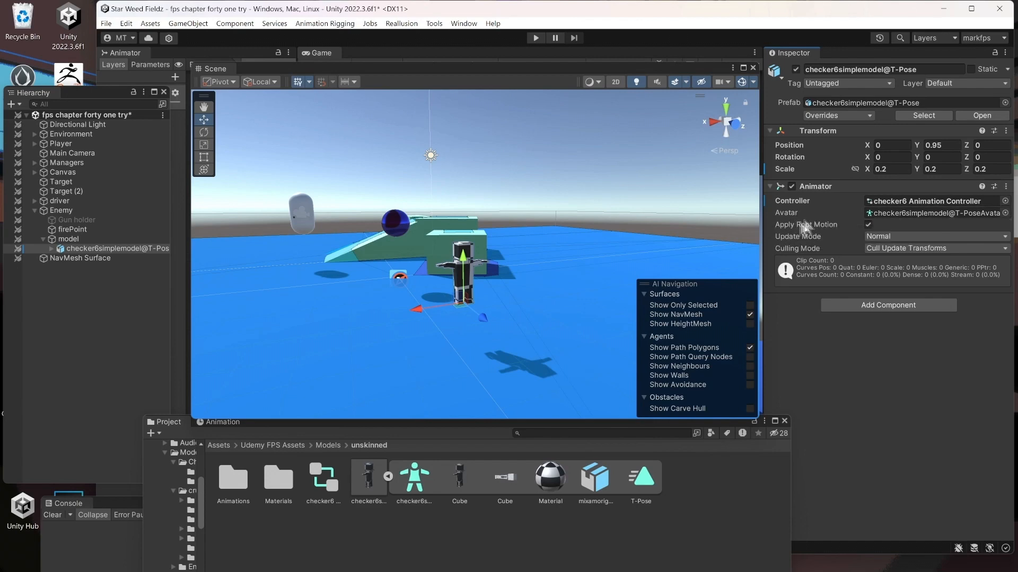
Step: Review the T-Pose avatar's bone mapping in Avatar Configuration, leave it, and save the scene
{"action": "left_click", "coordinate": [407, 476]}
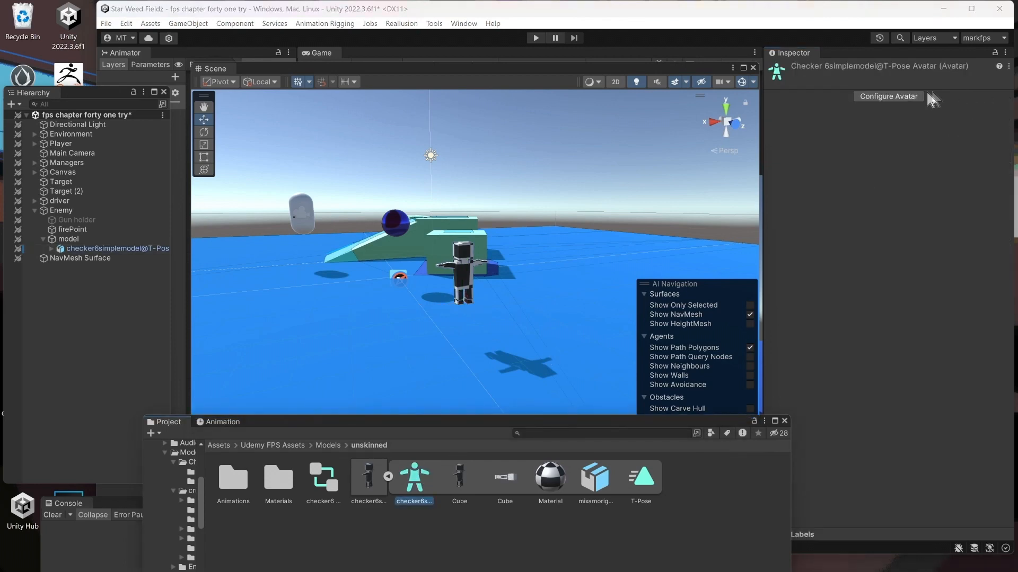
{"action": "left_click", "coordinate": [907, 94]}
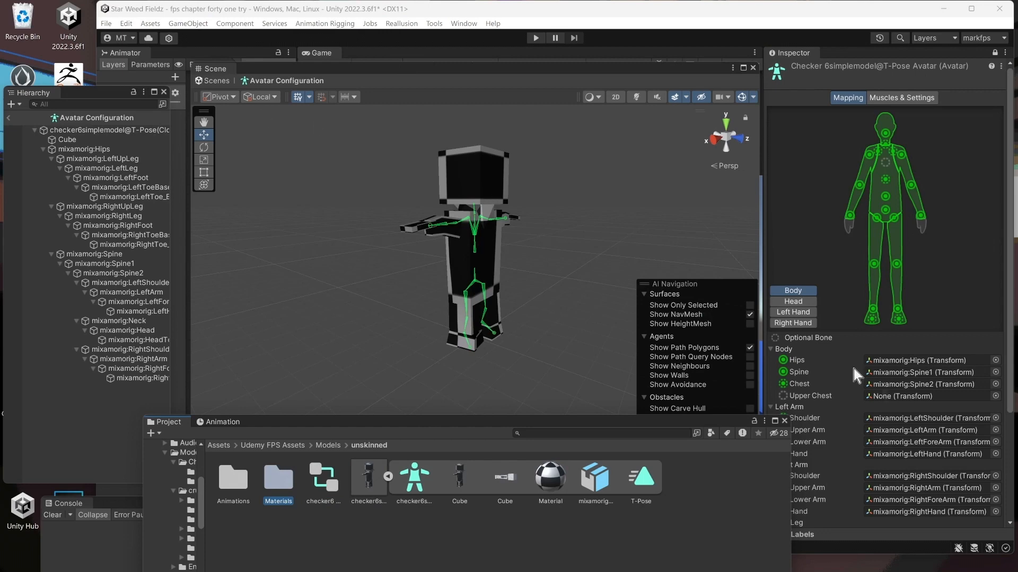
{"action": "scroll", "coordinate": [960, 358], "scroll_direction": "down", "scroll_amount": 3}
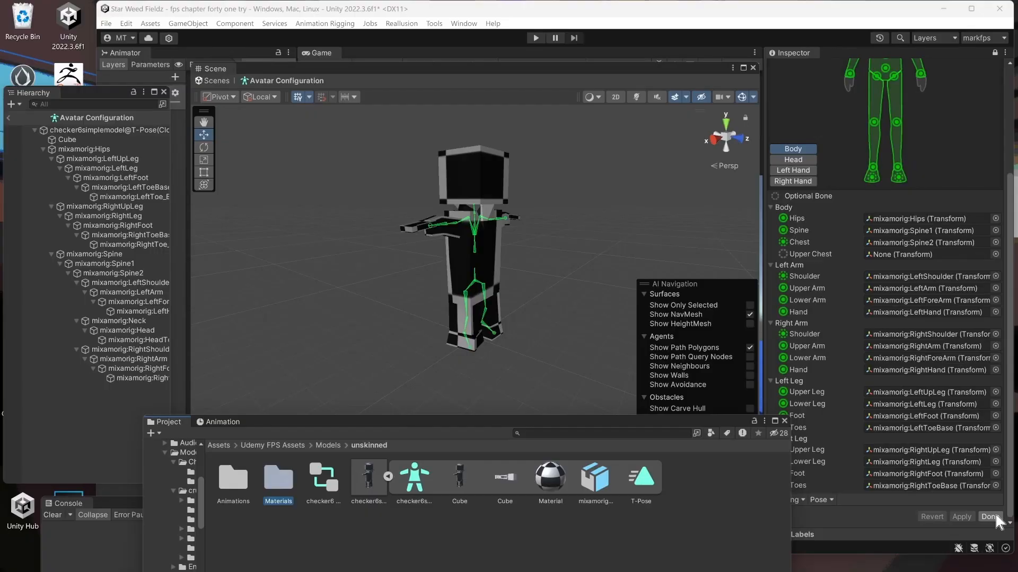
{"action": "left_click", "coordinate": [989, 517]}
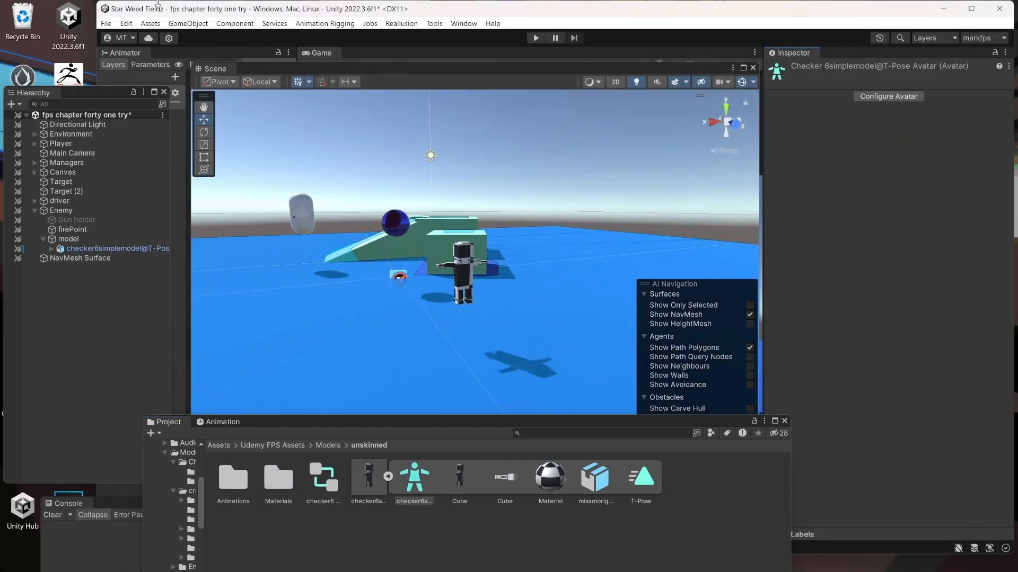
{"action": "left_click", "coordinate": [106, 24]}
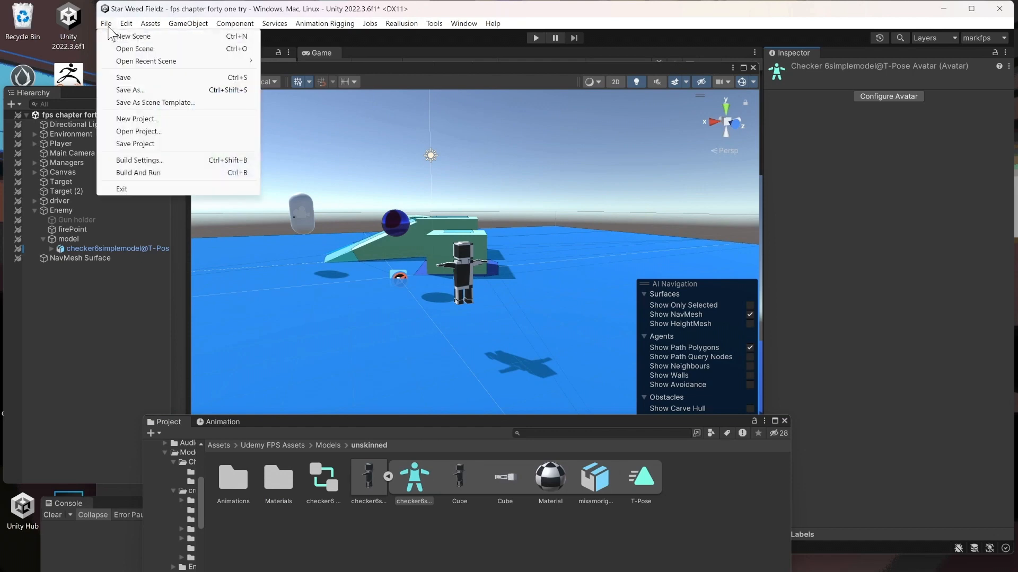
{"action": "left_click", "coordinate": [137, 78]}
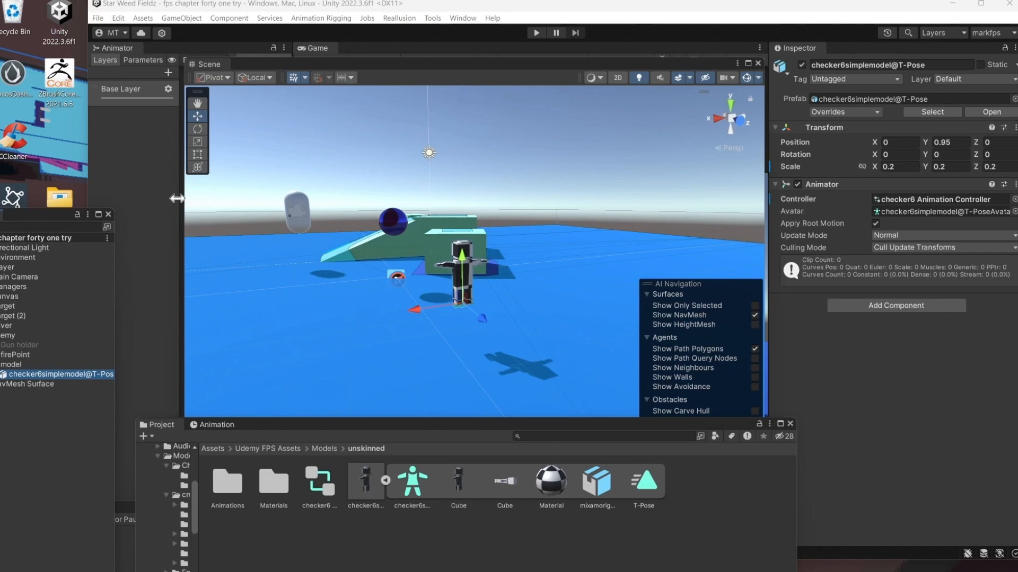
Step: Widen the Animator pane and move the floating Scene window aside to uncover the controller's state graph
{"action": "left_click", "coordinate": [177, 198]}
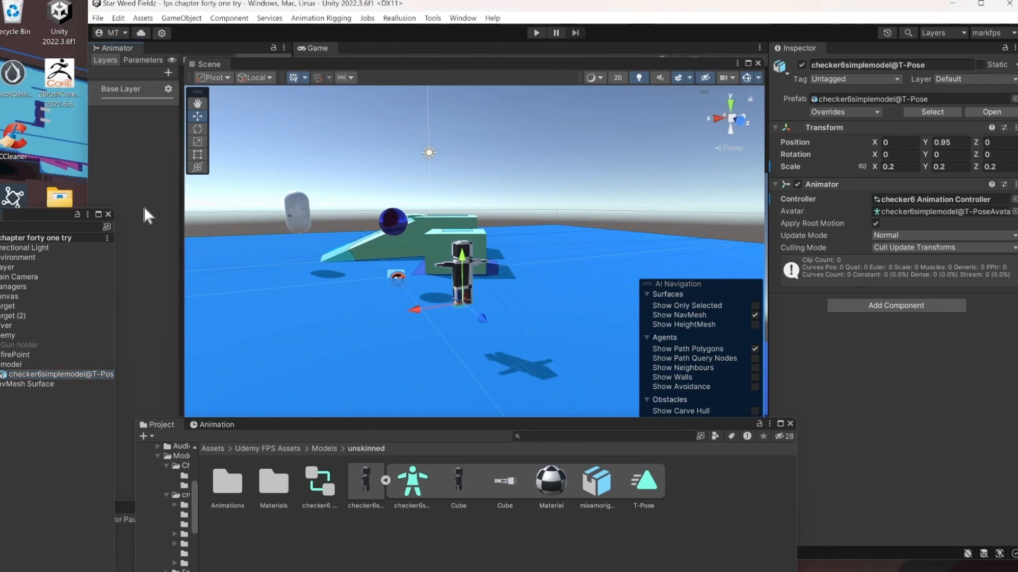
{"action": "left_click_drag", "start_coordinate": [403, 65], "coordinate": [535, 64]}
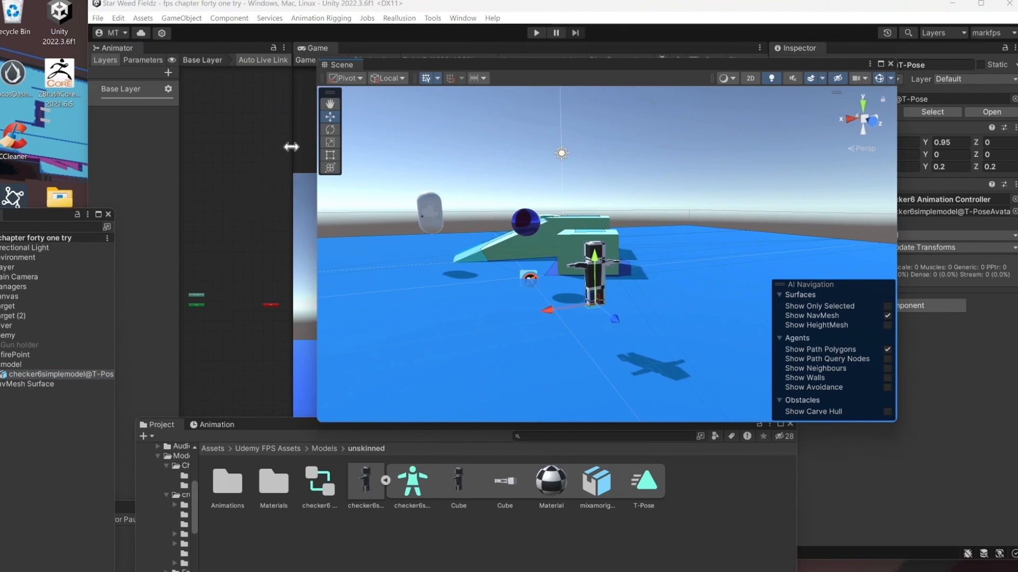
{"action": "left_click_drag", "start_coordinate": [291, 146], "coordinate": [655, 152]}
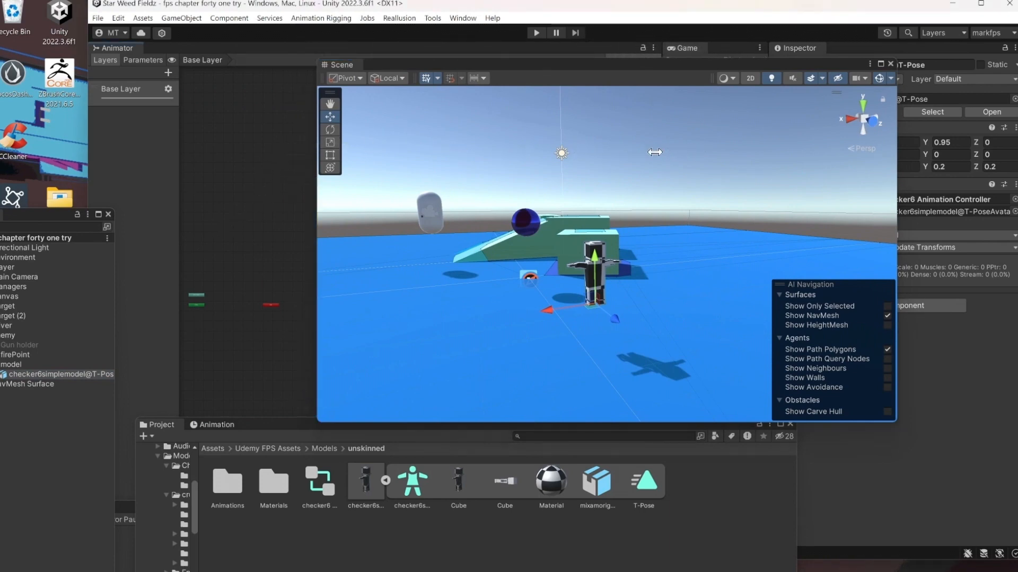
{"action": "left_click_drag", "start_coordinate": [599, 62], "coordinate": [730, 159]}
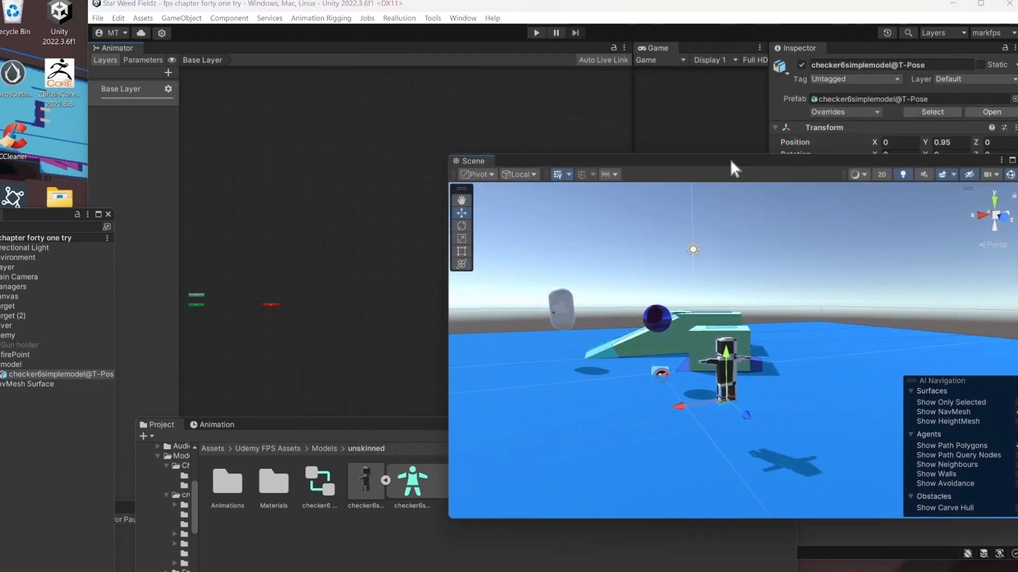
Step: Move the Exit node closer to the Entry node in the state graph and shift the Scene window clear of it
{"action": "scroll", "coordinate": [393, 182], "scroll_direction": "down", "scroll_amount": 3}
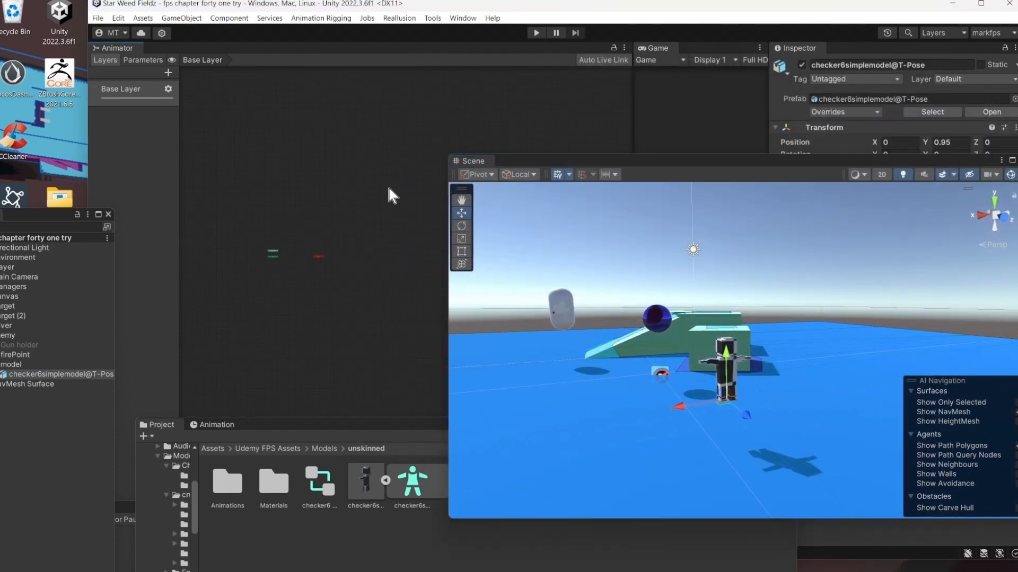
{"action": "middle_click_drag", "start_coordinate": [388, 188], "coordinate": [247, 369]}
{"action": "scroll", "coordinate": [324, 262], "scroll_direction": "up", "scroll_amount": 10}
{"action": "scroll", "coordinate": [247, 368], "scroll_direction": "down", "scroll_amount": 3}
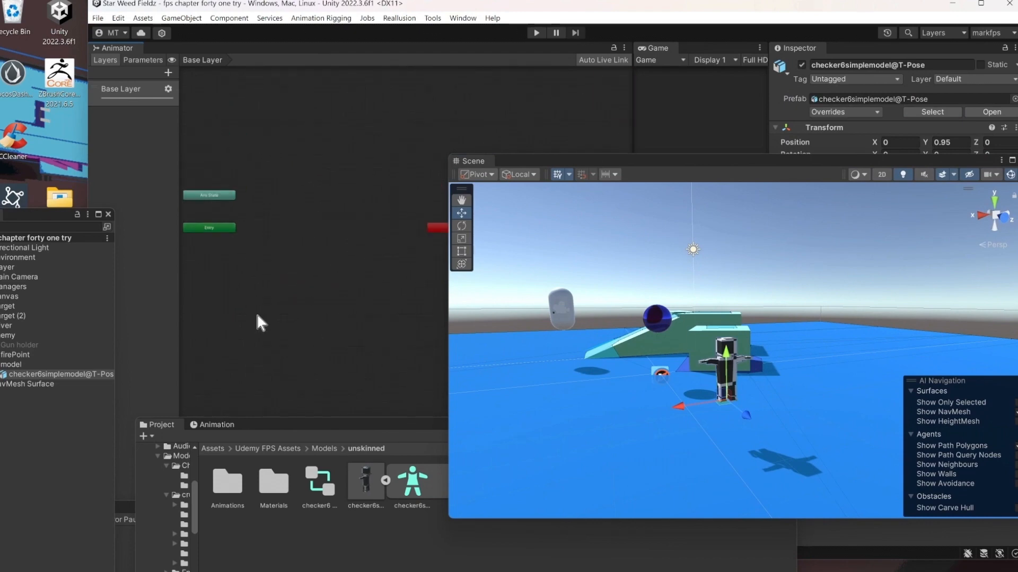
{"action": "scroll", "coordinate": [257, 316], "scroll_direction": "down", "scroll_amount": 2}
{"action": "middle_click_drag", "start_coordinate": [257, 316], "coordinate": [270, 309]}
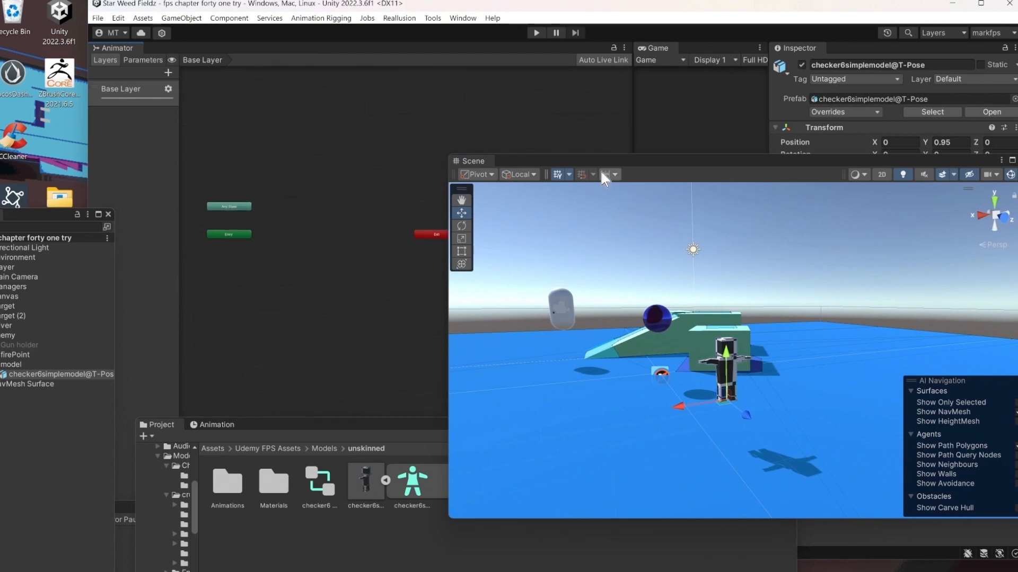
{"action": "left_click_drag", "start_coordinate": [435, 235], "coordinate": [359, 235]}
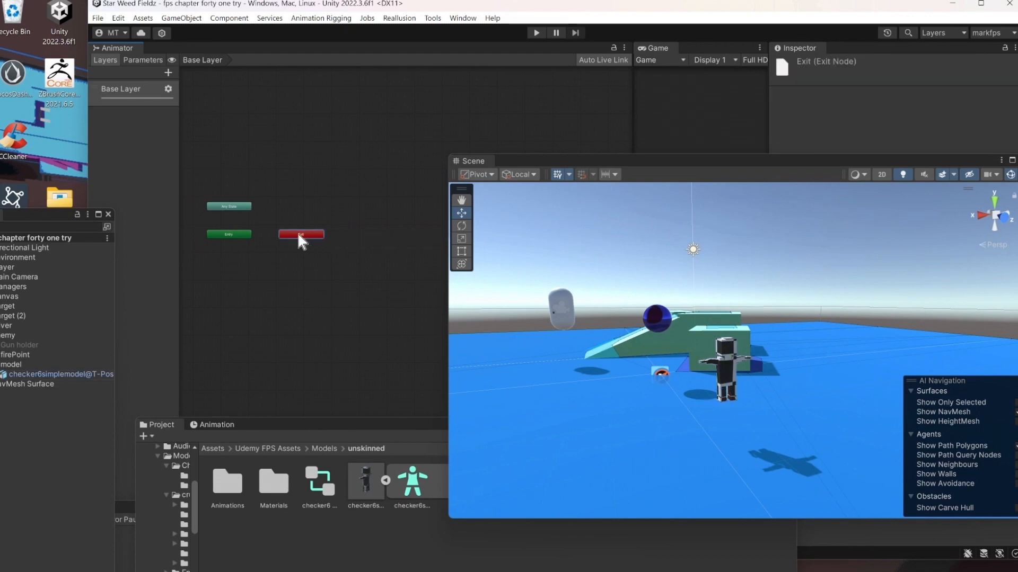
{"action": "scroll", "coordinate": [258, 266], "scroll_direction": "up", "scroll_amount": 5}
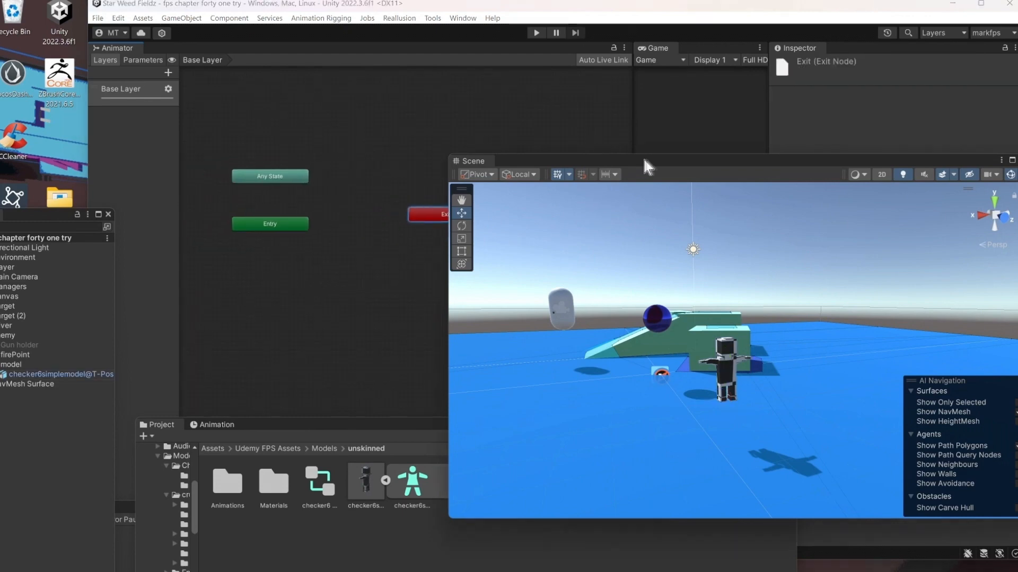
{"action": "left_click_drag", "start_coordinate": [642, 157], "coordinate": [716, 143]}
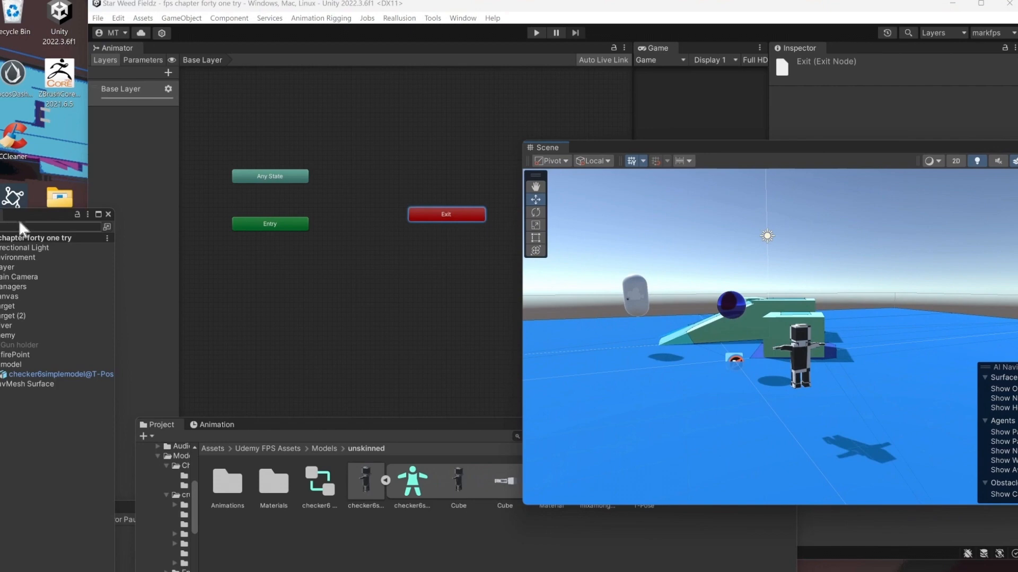
Step: Move the floating Hierarchy window into view and select checker6simplemodel@T-Pose under Enemy's model object
{"action": "left_click_drag", "start_coordinate": [16, 212], "coordinate": [81, 207]}
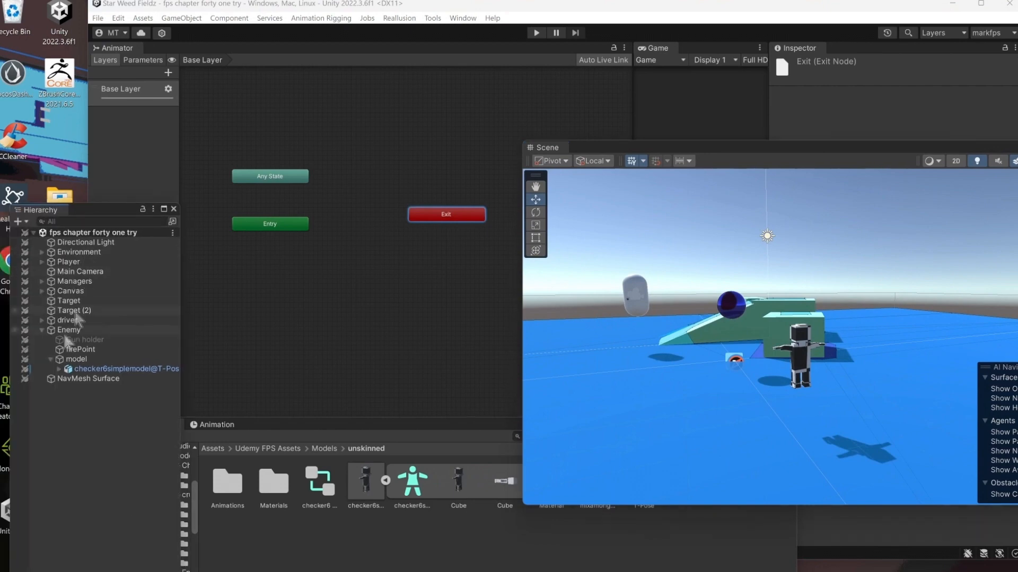
{"action": "left_click", "coordinate": [83, 358]}
{"action": "left_click", "coordinate": [460, 217]}
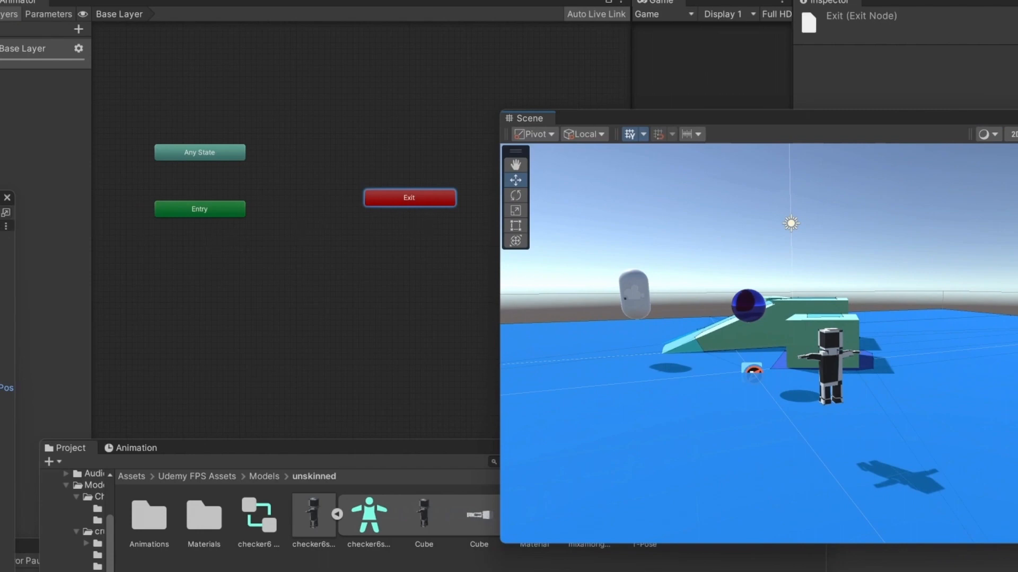
{"action": "left_click_drag", "start_coordinate": [1, 198], "coordinate": [79, 191]}
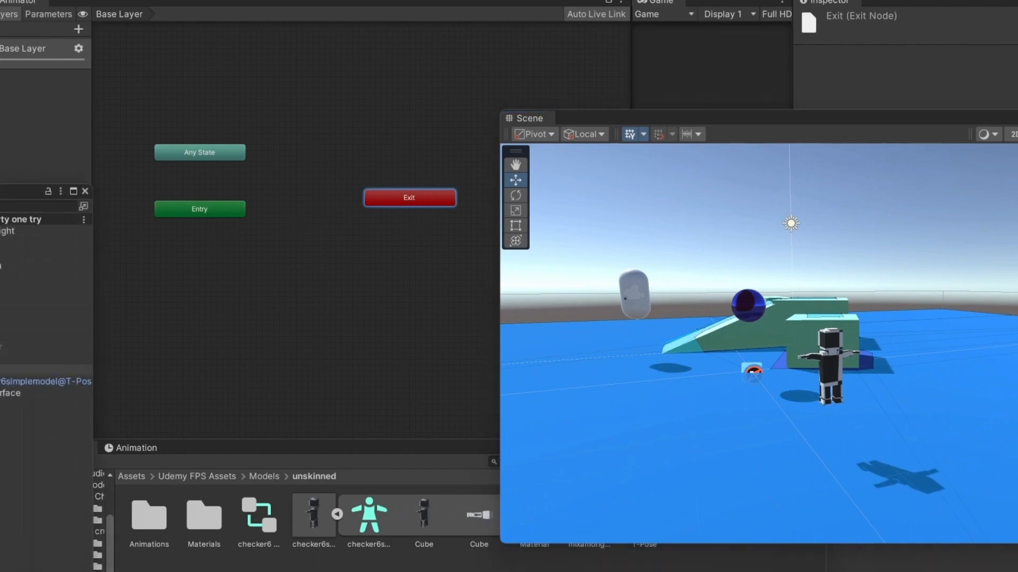
{"action": "left_click", "coordinate": [32, 370]}
{"action": "left_click", "coordinate": [32, 382]}
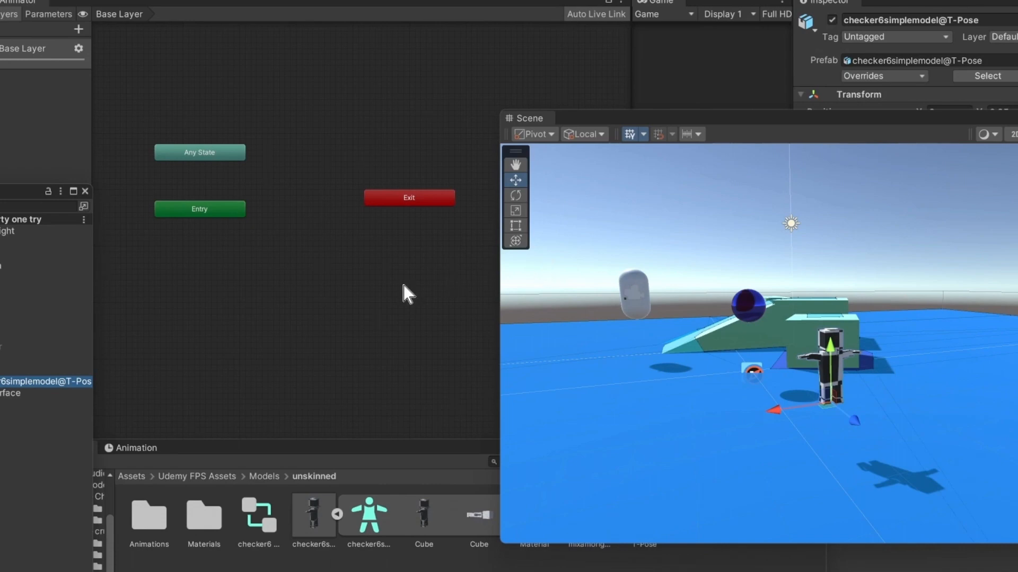
Step: Look over the Animator Controller's layers and parameters, leaving the parameter list open
{"action": "left_click", "coordinate": [54, 12]}
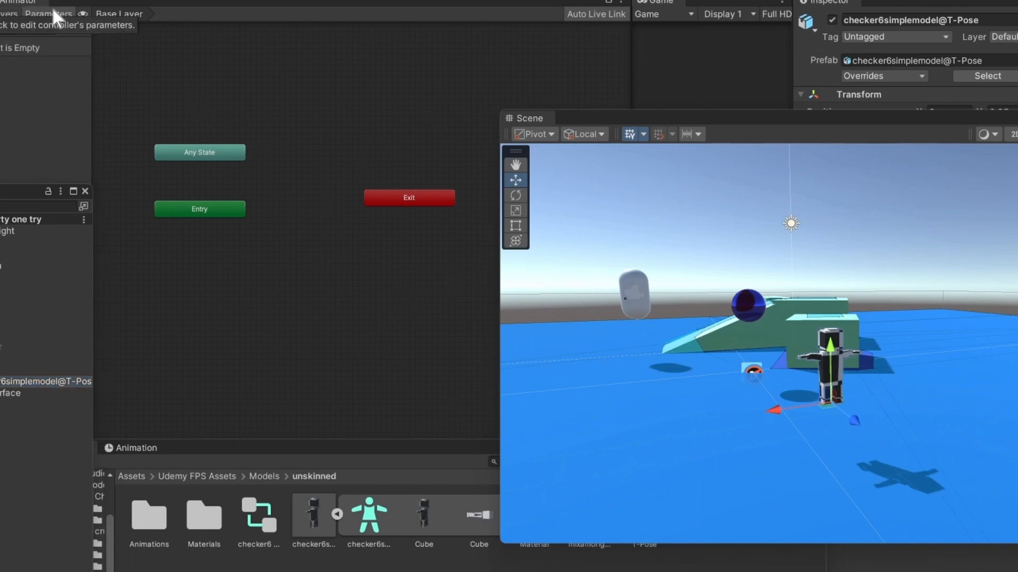
{"action": "left_click", "coordinate": [5, 15]}
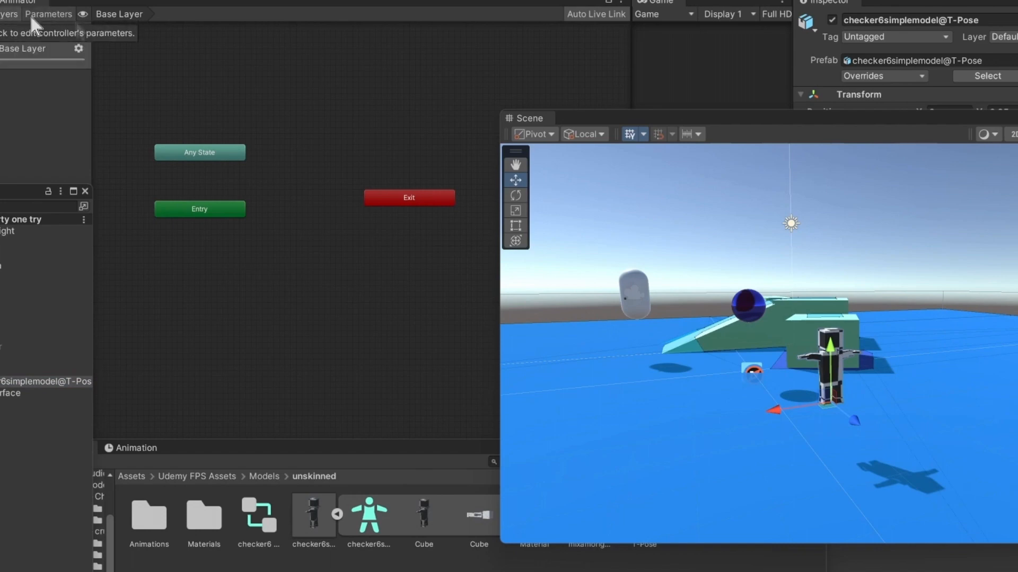
{"action": "left_click", "coordinate": [61, 14]}
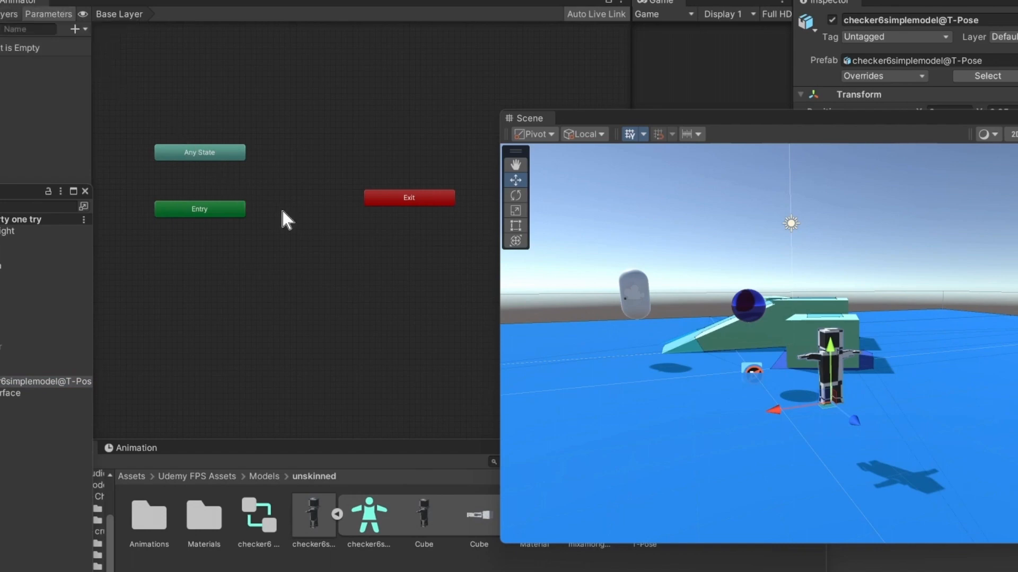
Step: Add the Idle, Shooting and Jogging clips from the unskinned Animations folder to the state graph, with Idle first as the default state
{"action": "double_click", "coordinate": [147, 517]}
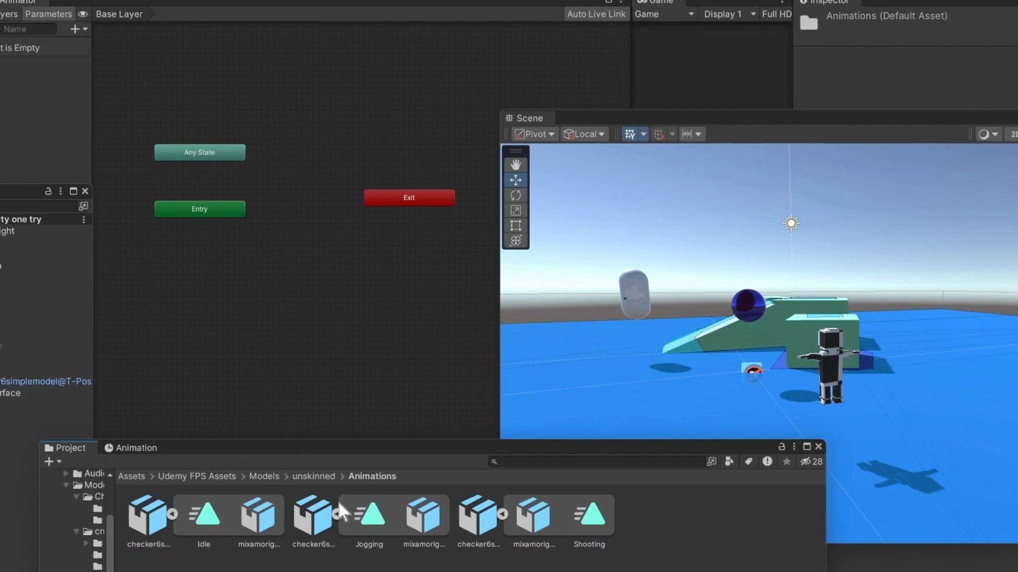
{"action": "left_click_drag", "start_coordinate": [204, 515], "coordinate": [269, 258]}
{"action": "left_click_drag", "start_coordinate": [323, 119], "coordinate": [329, 101]}
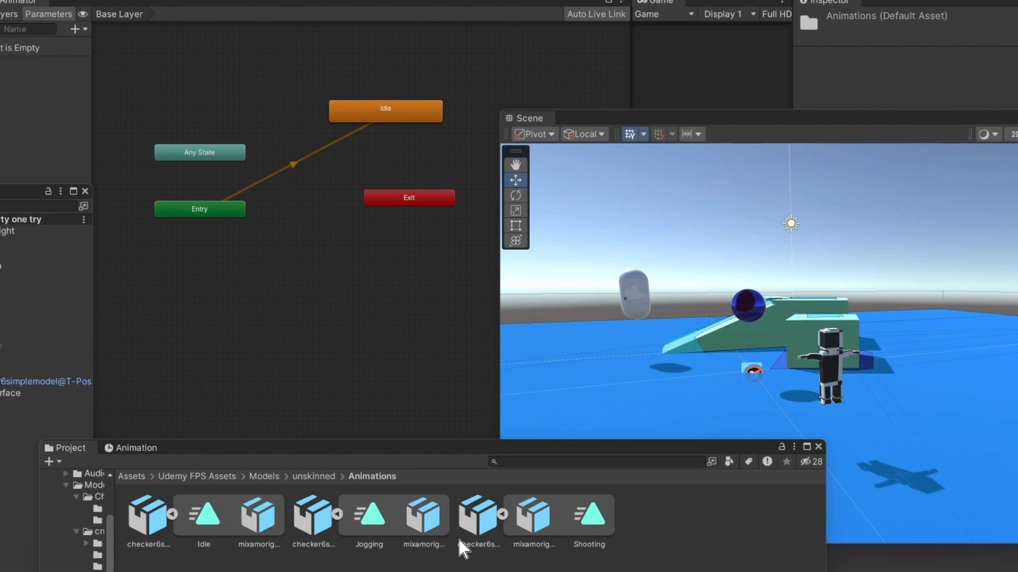
{"action": "left_click_drag", "start_coordinate": [590, 513], "coordinate": [396, 386]}
{"action": "left_click_drag", "start_coordinate": [296, 251], "coordinate": [296, 251]}
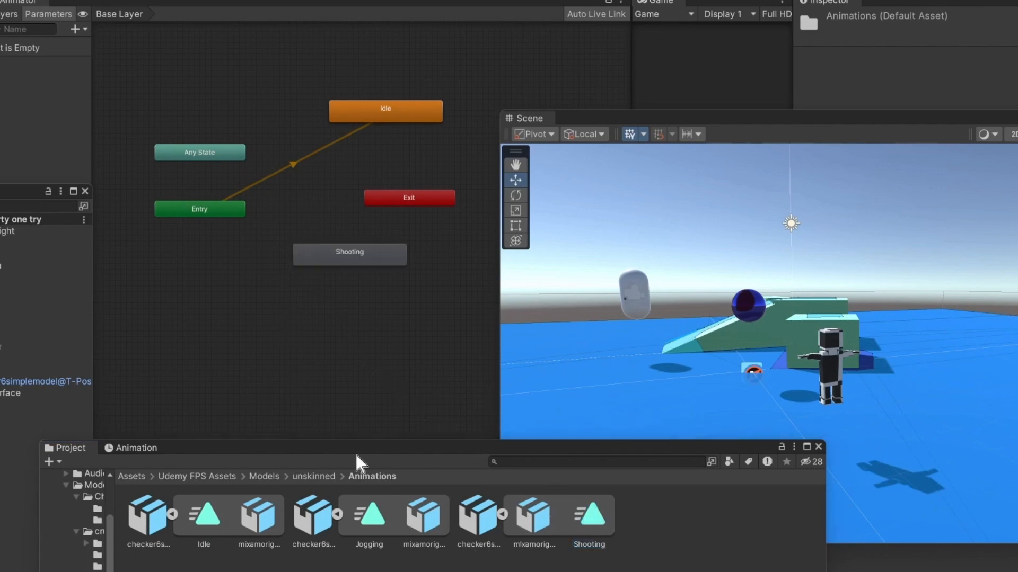
{"action": "left_click_drag", "start_coordinate": [370, 522], "coordinate": [419, 323]}
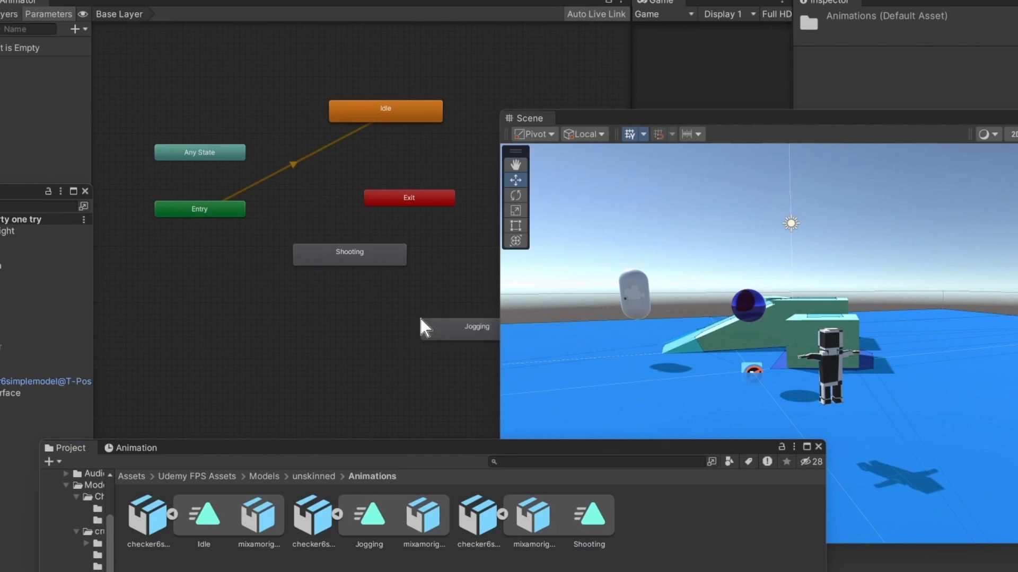
Step: Rearrange the states with Idle above Any State, Shooting above and beyond Idle, and Jogging above Exit
{"action": "left_click_drag", "start_coordinate": [348, 255], "coordinate": [386, 150]}
{"action": "left_click_drag", "start_coordinate": [397, 113], "coordinate": [340, 96]}
{"action": "left_click_drag", "start_coordinate": [465, 329], "coordinate": [454, 114]}
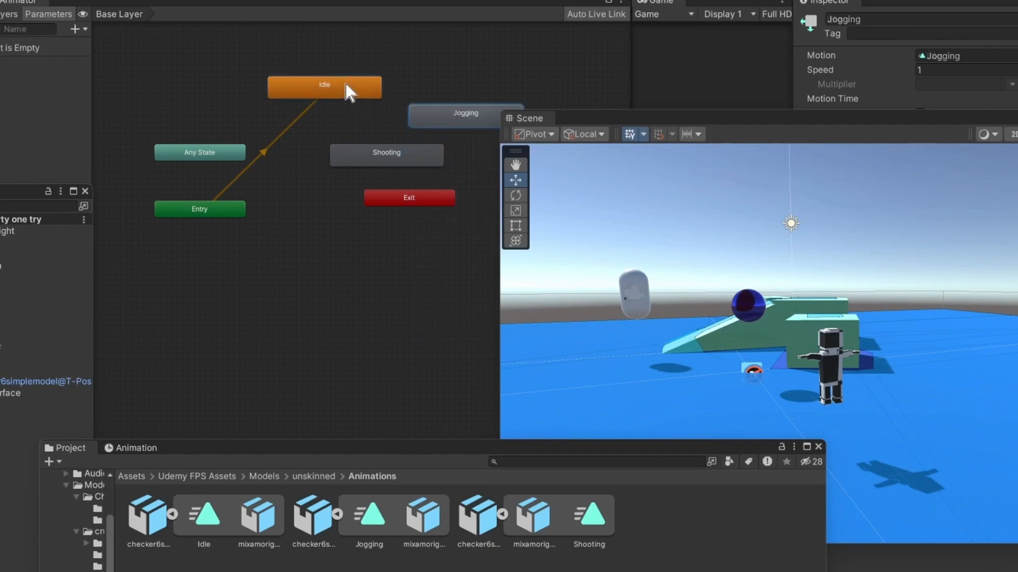
{"action": "left_click_drag", "start_coordinate": [347, 91], "coordinate": [278, 100]}
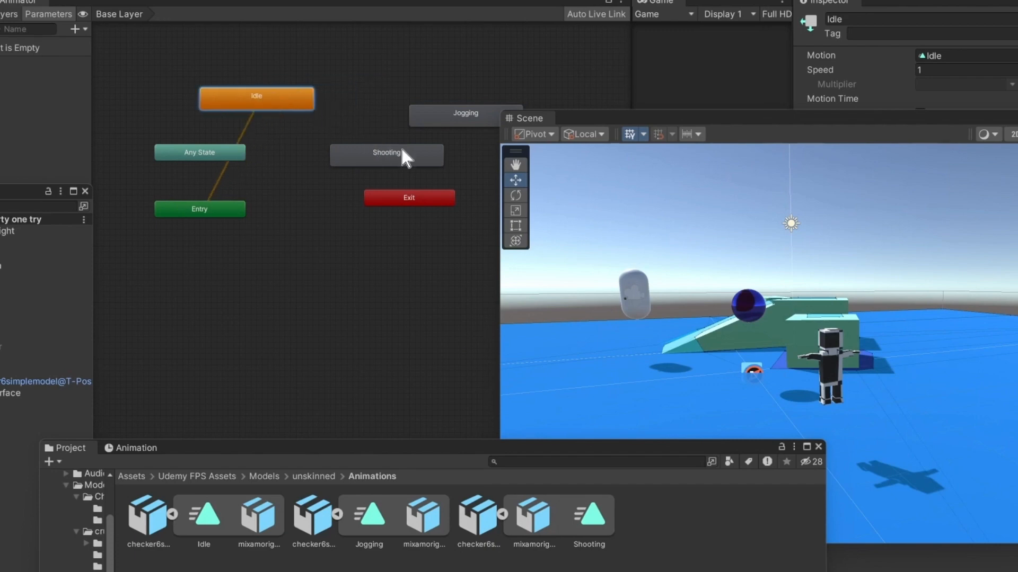
{"action": "left_click_drag", "start_coordinate": [404, 156], "coordinate": [376, 60]}
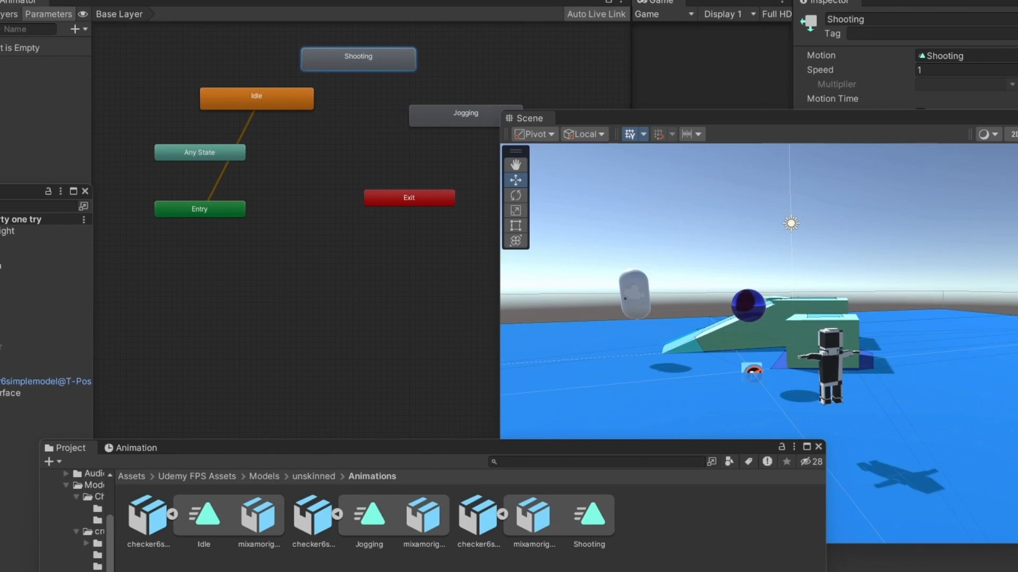
Step: Save the scene and enlarge the state graph around the Idle and Shooting states
{"action": "left_click", "coordinate": [9, 0]}
{"action": "left_click", "coordinate": [29, 32]}
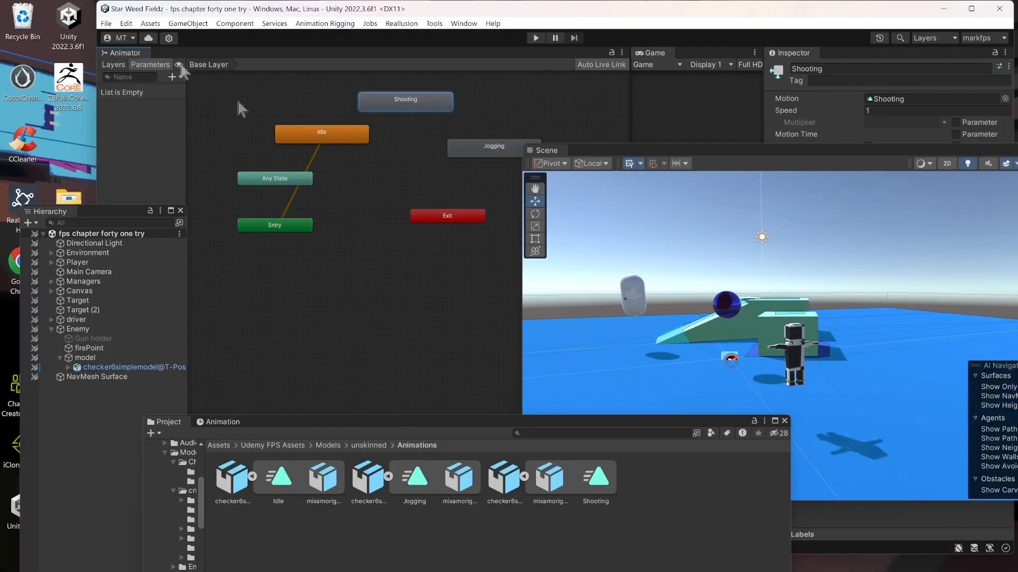
{"action": "left_click", "coordinate": [106, 23]}
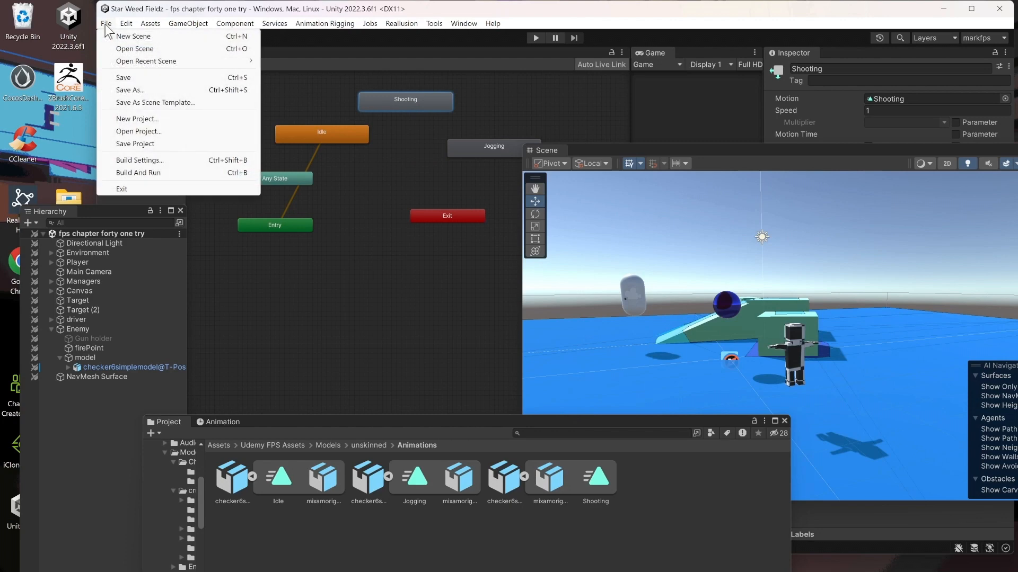
{"action": "left_click", "coordinate": [132, 81]}
{"action": "scroll", "coordinate": [364, 203], "scroll_direction": "up", "scroll_amount": 1}
{"action": "middle_click_drag", "start_coordinate": [384, 178], "coordinate": [377, 250]}
{"action": "scroll", "coordinate": [376, 250], "scroll_direction": "up", "scroll_amount": 3}
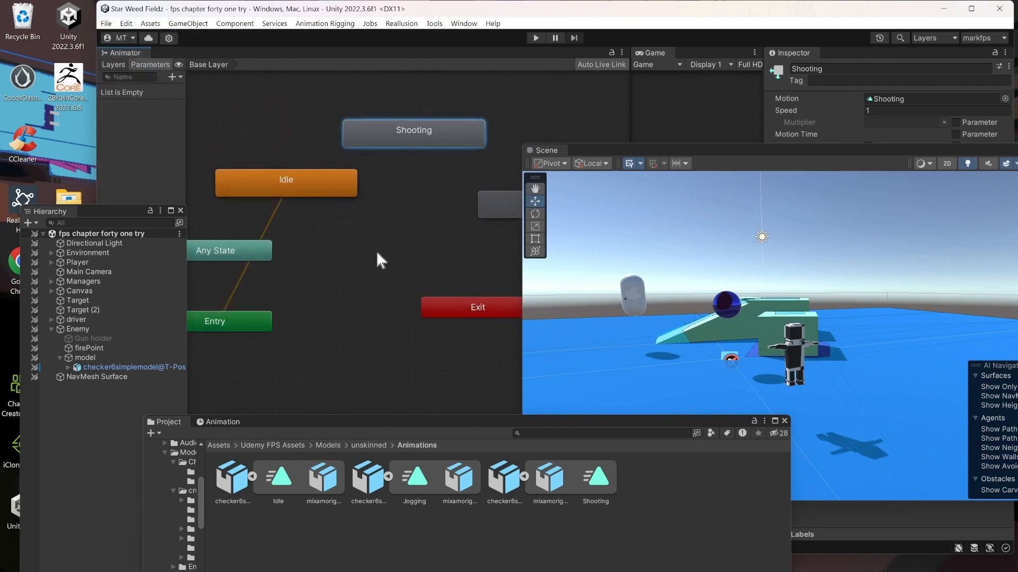
Step: Move the Scene window off the Inspector and look through the Idle, Jogging and Shooting clips' properties
{"action": "left_click_drag", "start_coordinate": [764, 149], "coordinate": [686, 93]}
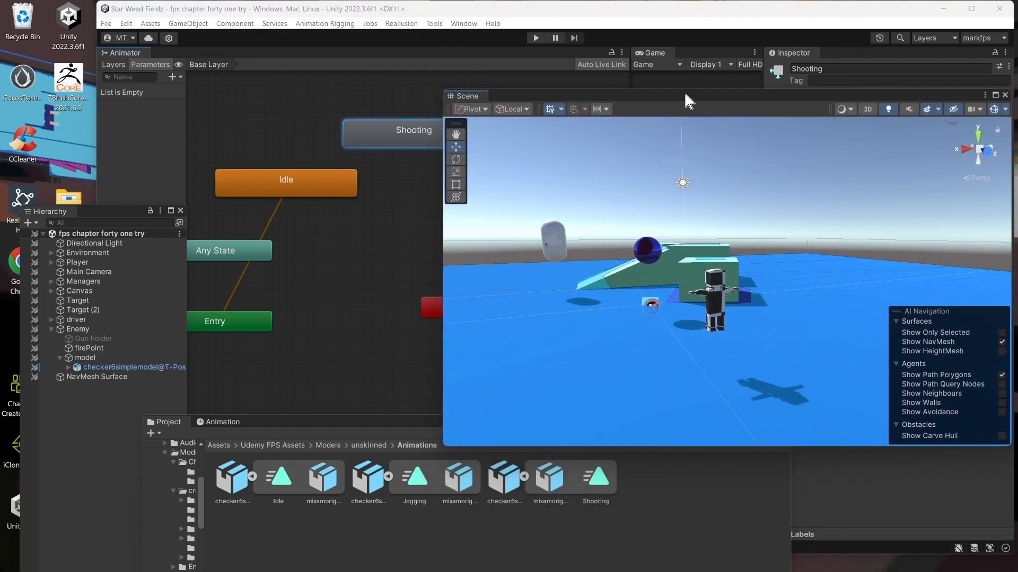
{"action": "left_click", "coordinate": [282, 472]}
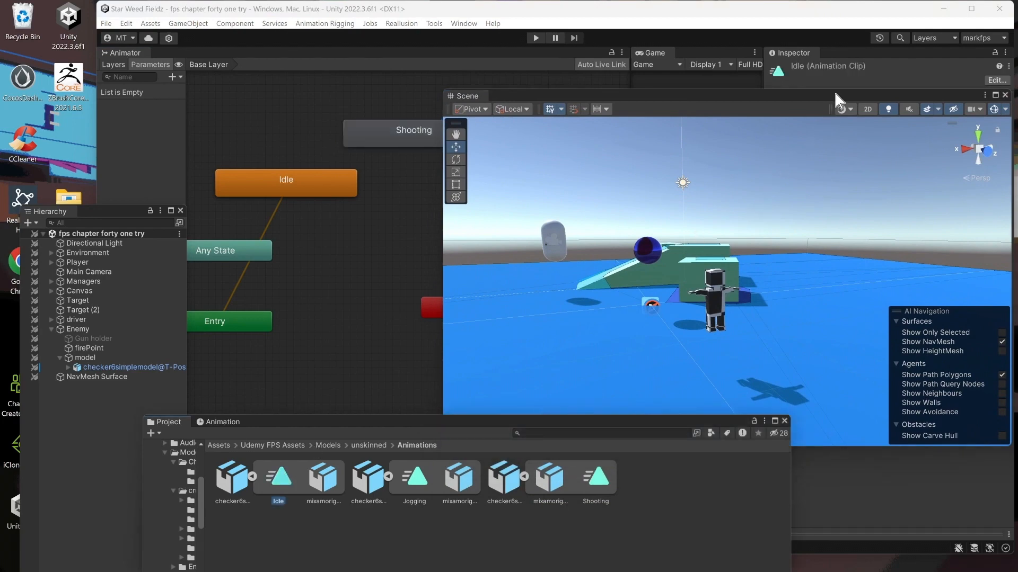
{"action": "left_click_drag", "start_coordinate": [836, 94], "coordinate": [596, 97]}
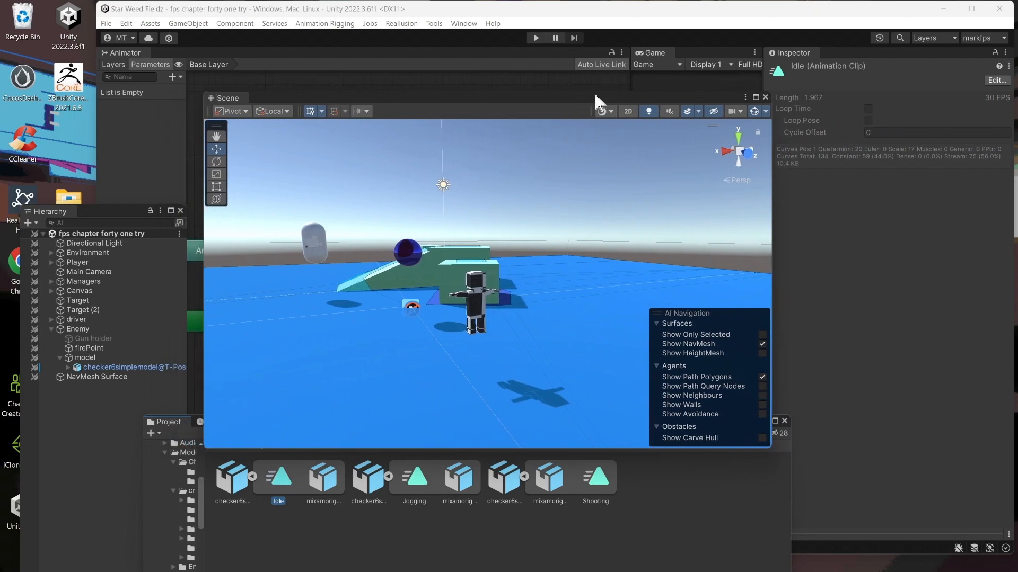
{"action": "left_click", "coordinate": [285, 479]}
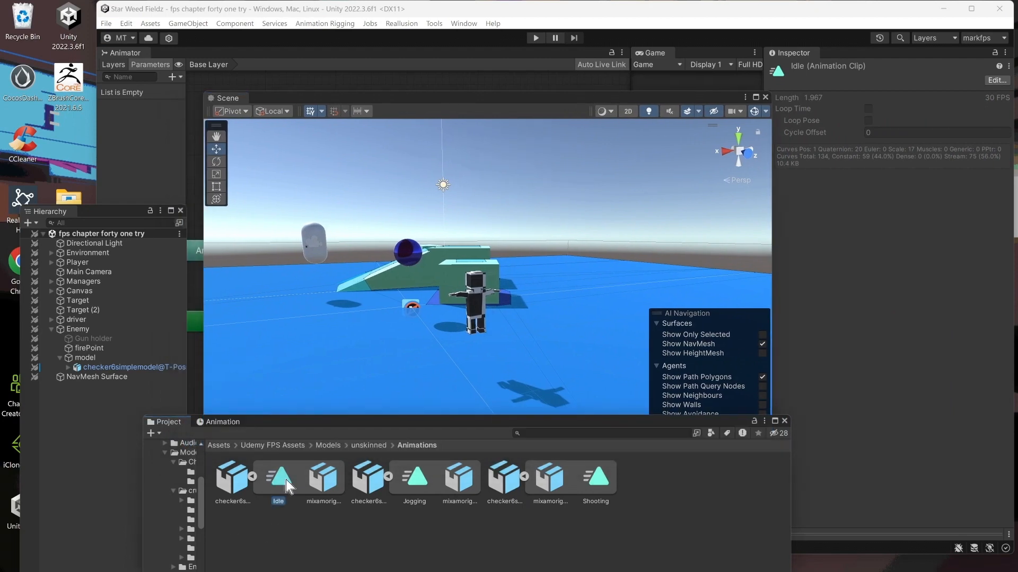
{"action": "left_click", "coordinate": [418, 478]}
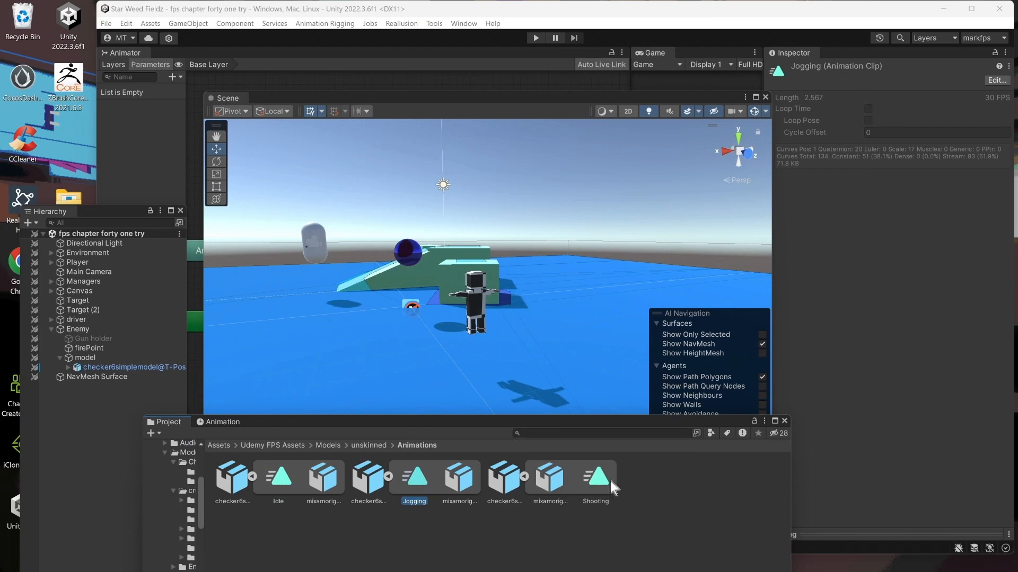
{"action": "left_click", "coordinate": [590, 475]}
Step: Open the Idle clip's import settings and set its rig's animation type to Humanoid
{"action": "left_click", "coordinate": [285, 480]}
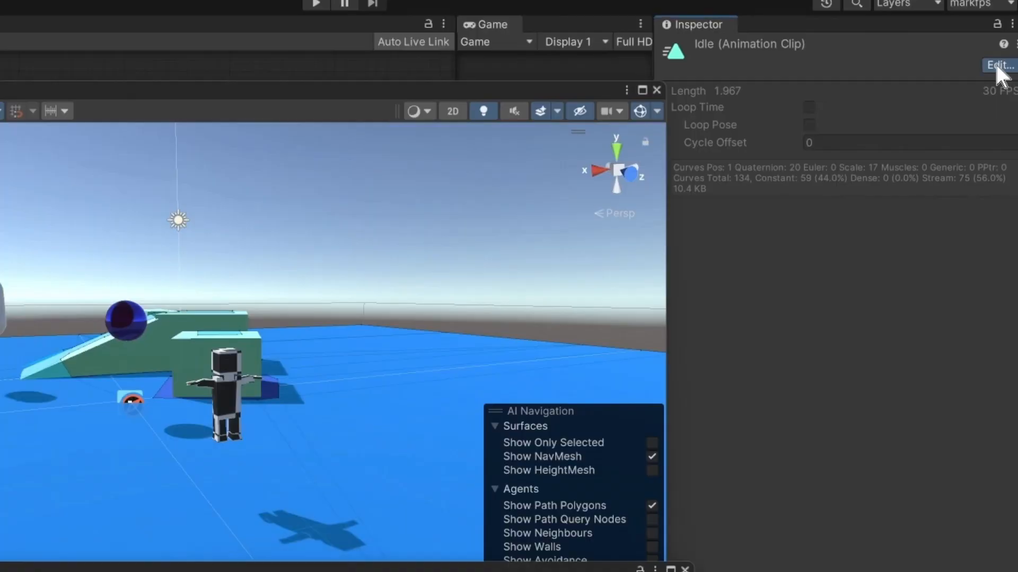
{"action": "left_click", "coordinate": [999, 65]}
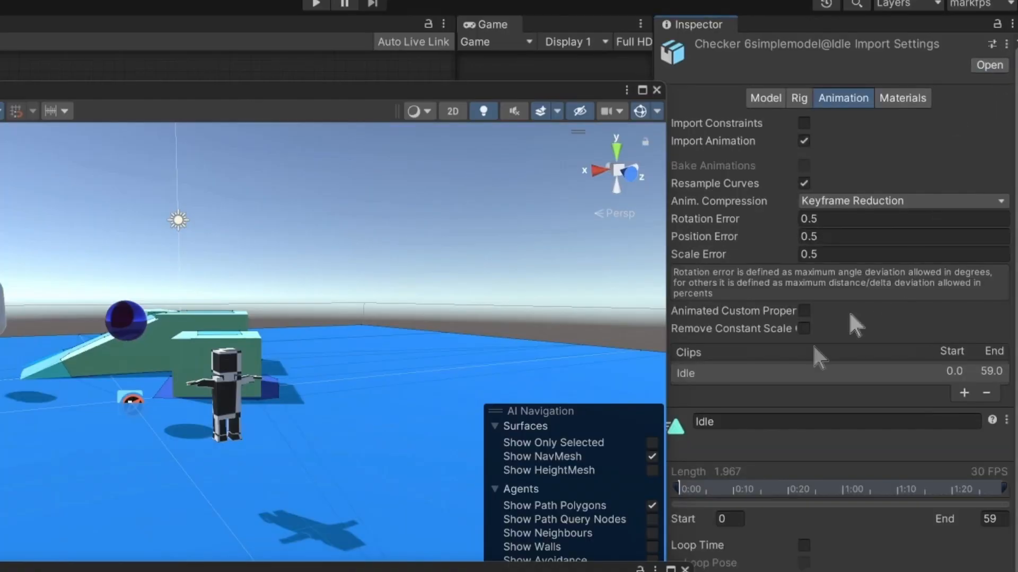
{"action": "left_click", "coordinate": [793, 97]}
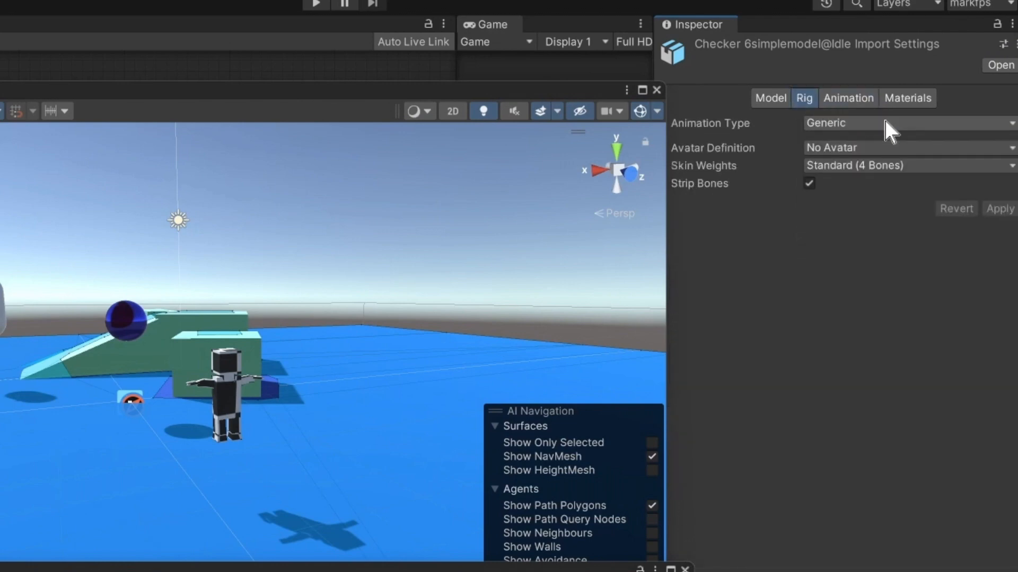
{"action": "left_click", "coordinate": [905, 122]}
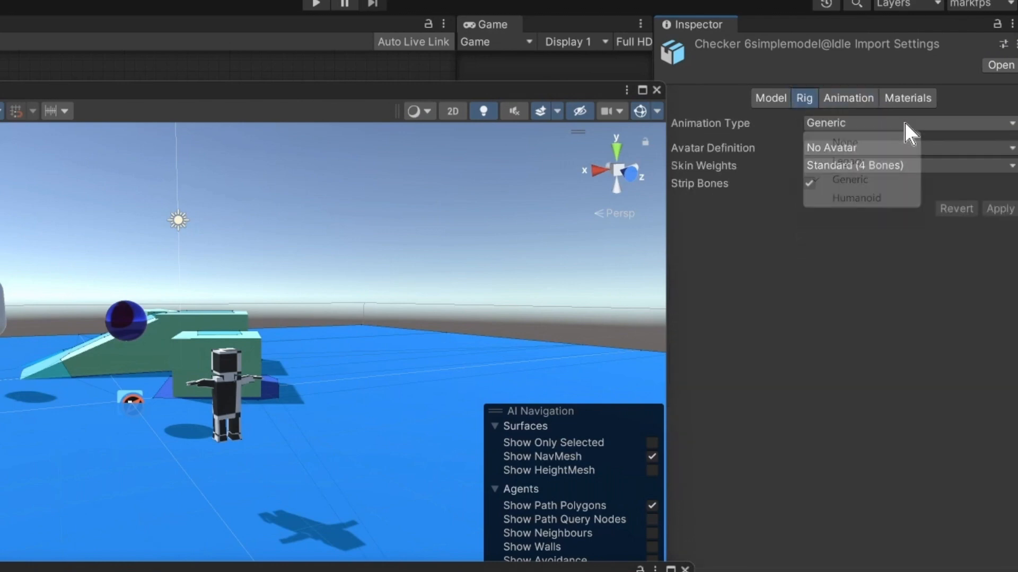
{"action": "left_click", "coordinate": [877, 198]}
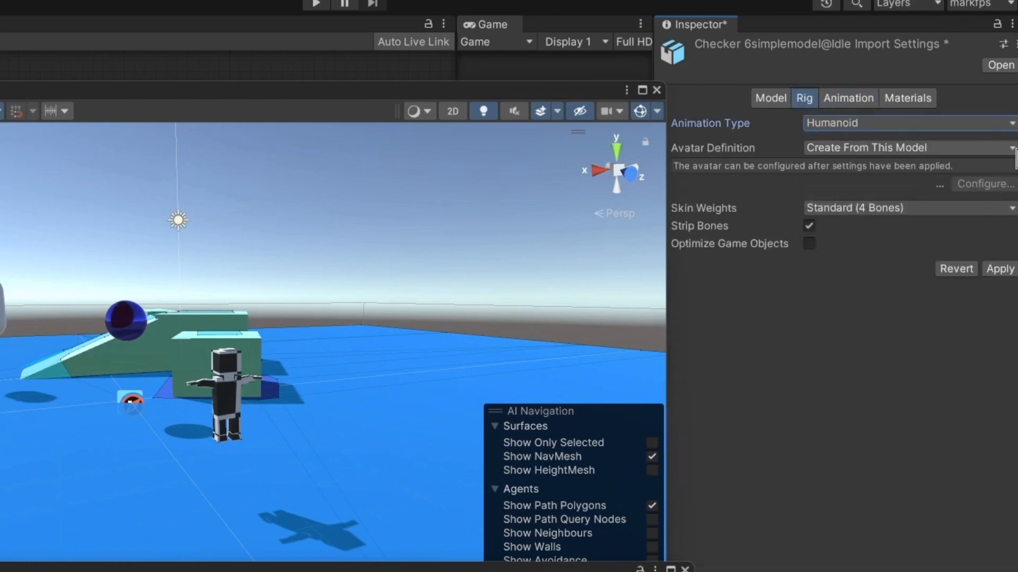
Step: Set the Idle rig's avatar definition to Copy From Other Avatar with checker6simplemodel@T-PoseAvatar as source, and apply it
{"action": "left_click", "coordinate": [1010, 148]}
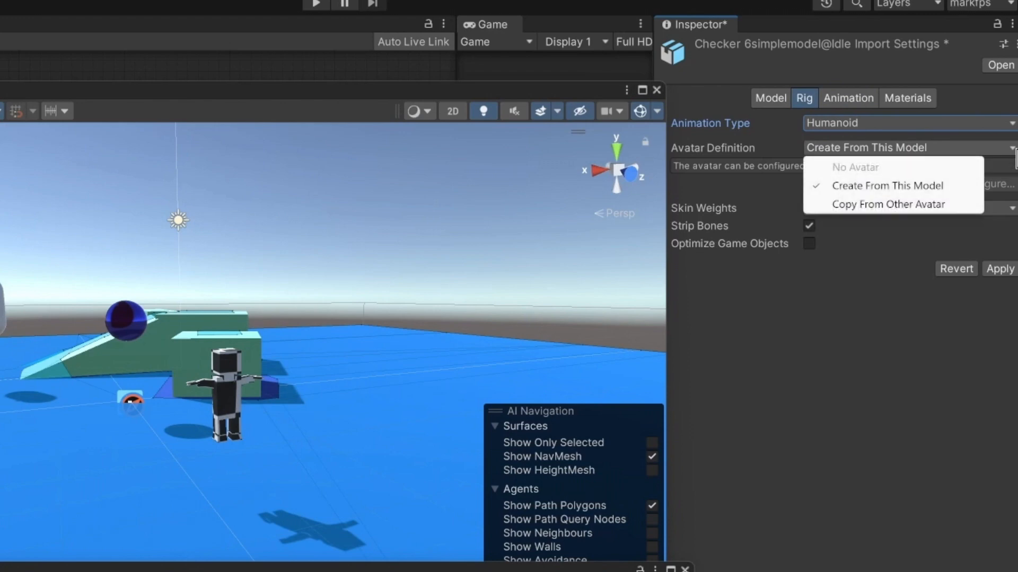
{"action": "left_click", "coordinate": [931, 200]}
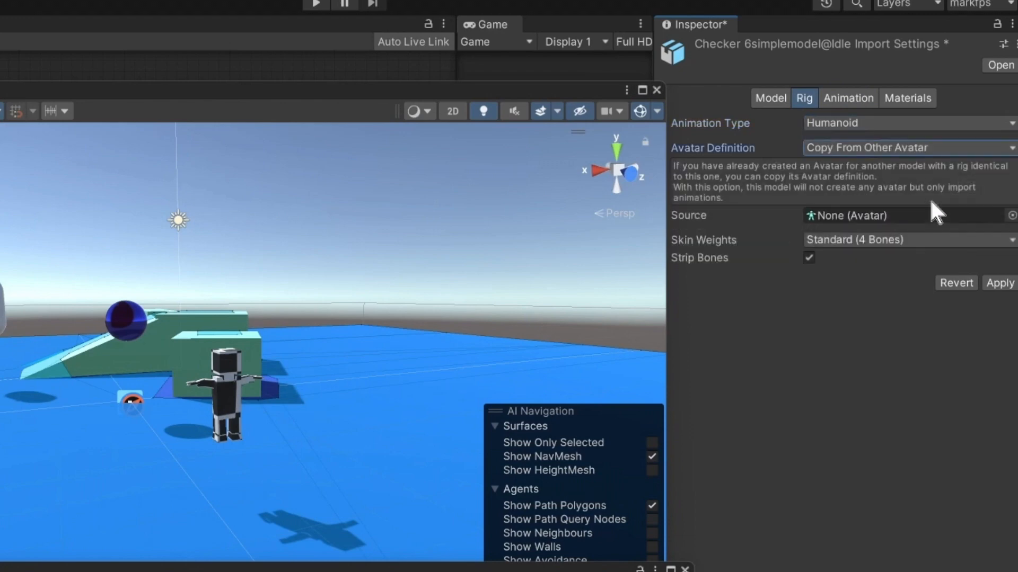
{"action": "left_click", "coordinate": [1012, 215]}
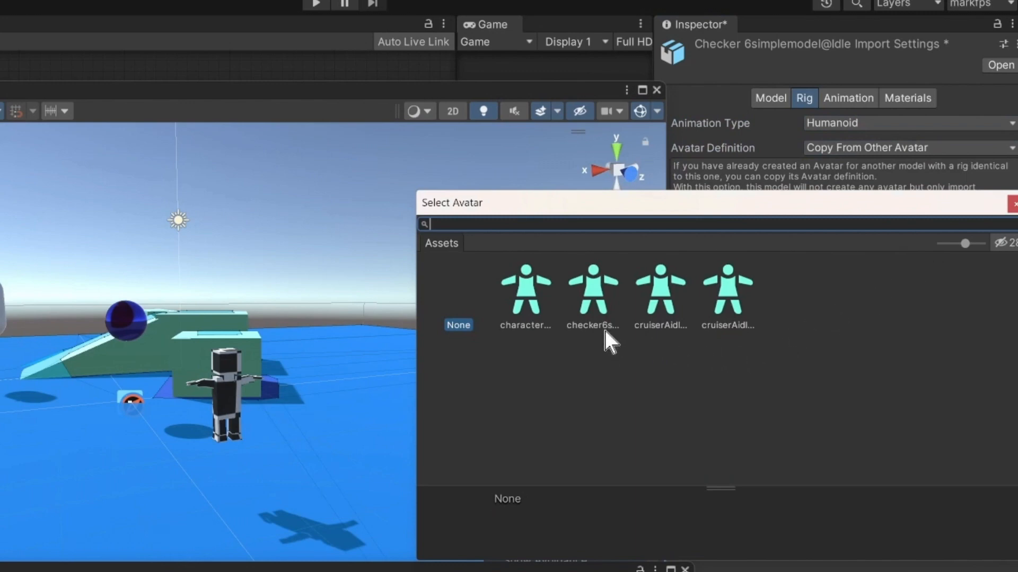
{"action": "left_click", "coordinate": [594, 296]}
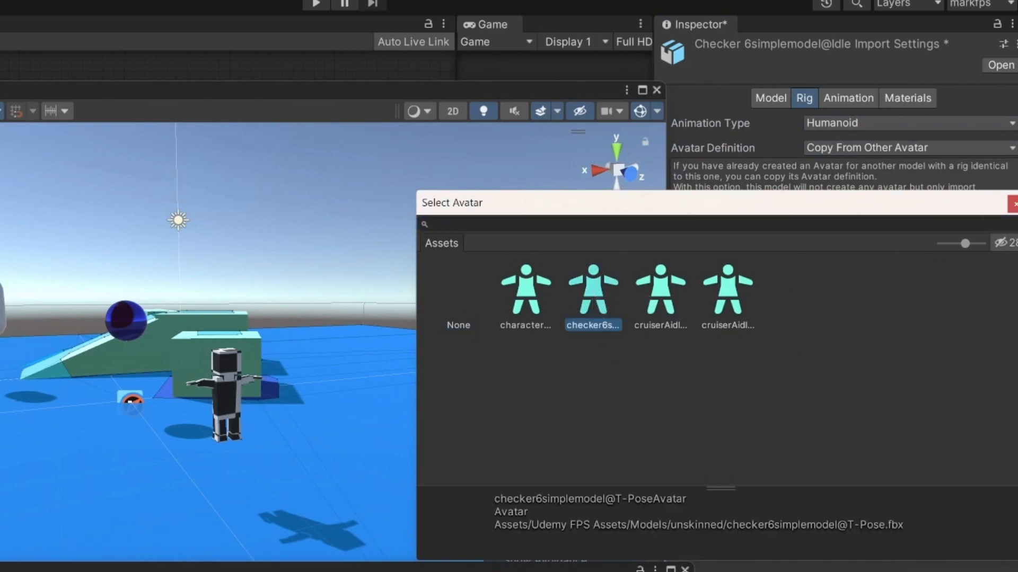
{"action": "left_click", "coordinate": [1012, 203]}
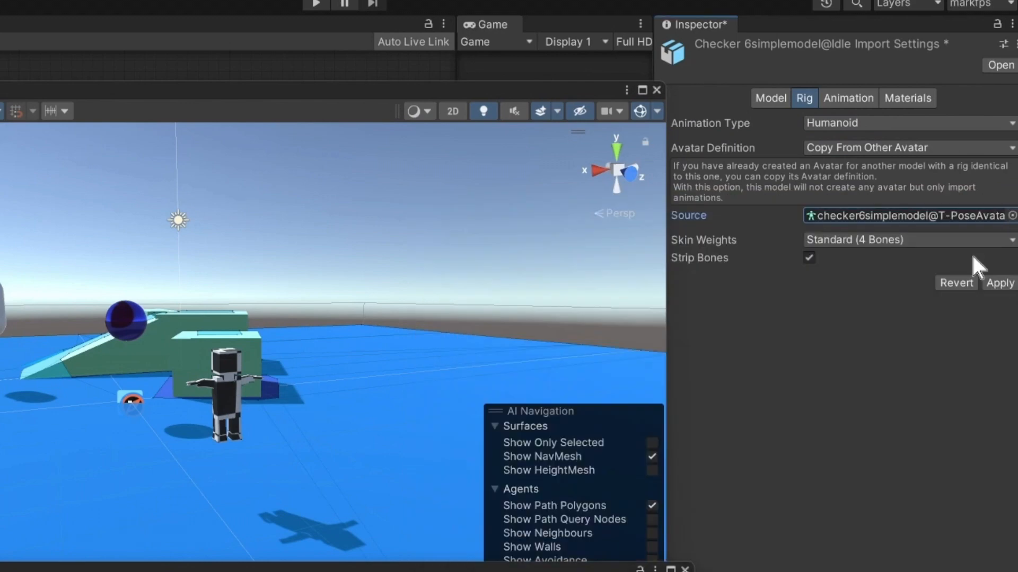
{"action": "left_click", "coordinate": [999, 284]}
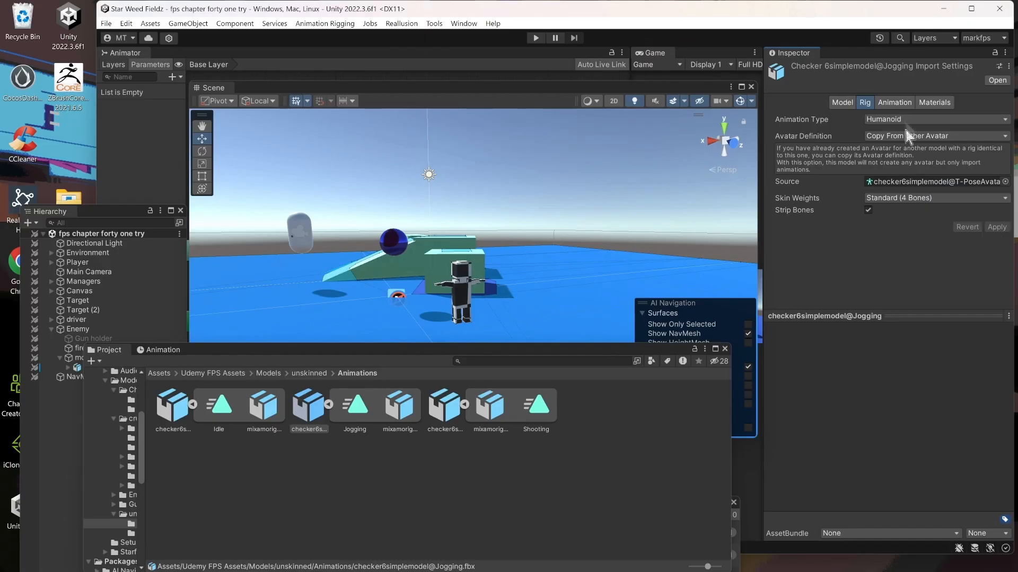
Step: Check the Jogging import's animation settings and play the Jogging clip's preview
{"action": "left_click", "coordinate": [899, 104]}
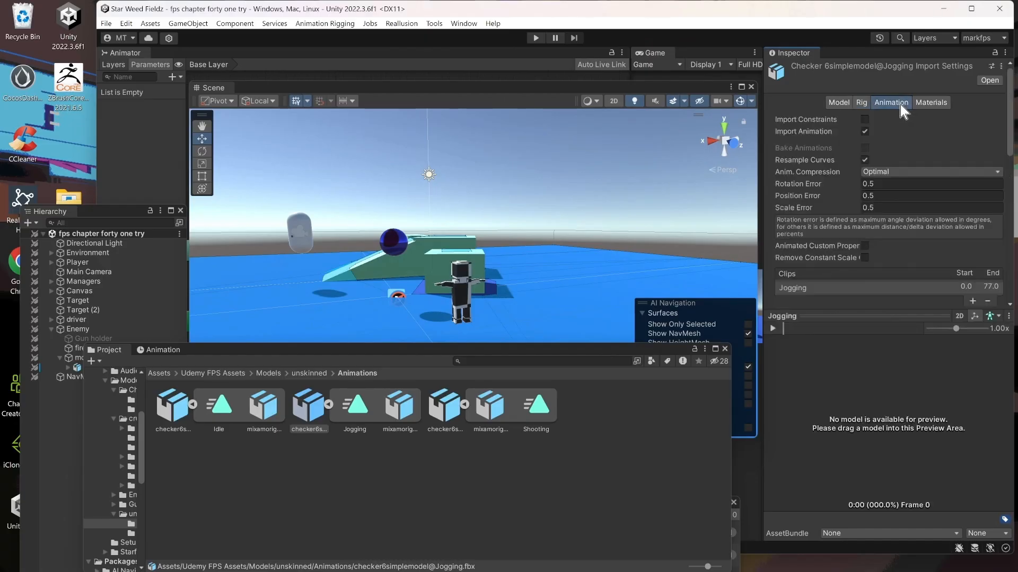
{"action": "left_click", "coordinate": [357, 406]}
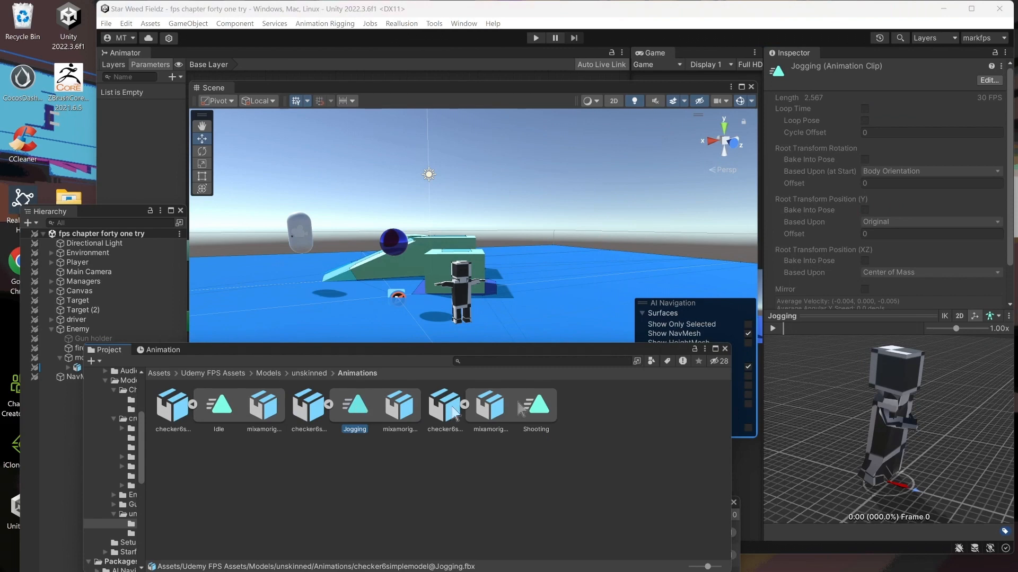
{"action": "left_click", "coordinate": [773, 328]}
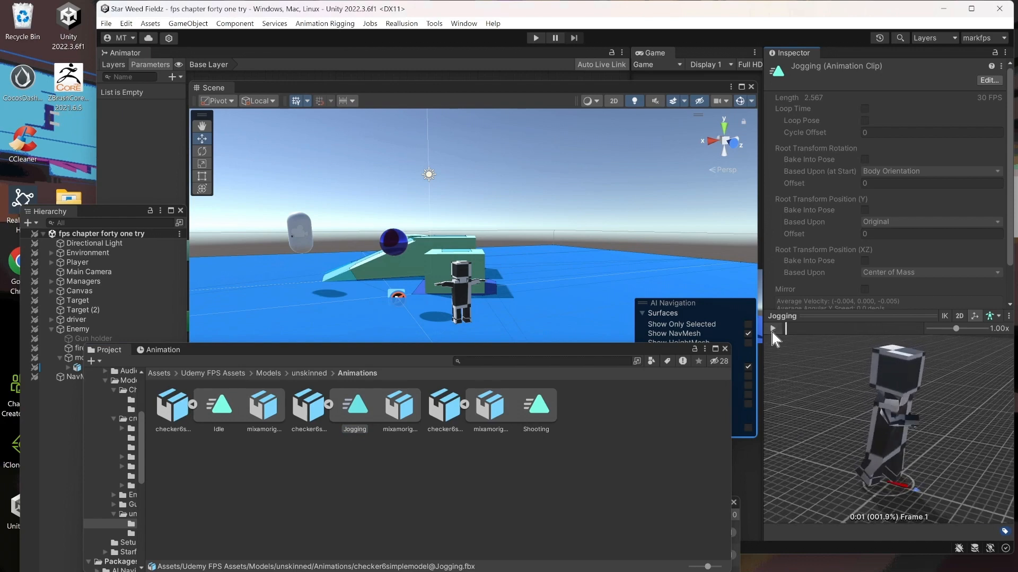
Step: Open the Shooting clip's import settings and set its rig's animation type to Humanoid
{"action": "left_click", "coordinate": [527, 412]}
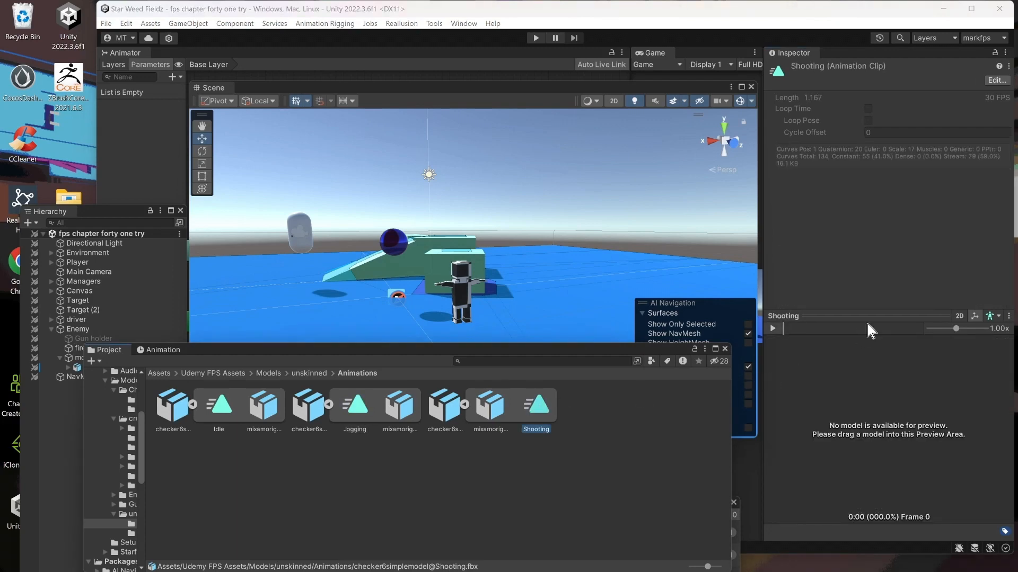
{"action": "left_click", "coordinate": [997, 80]}
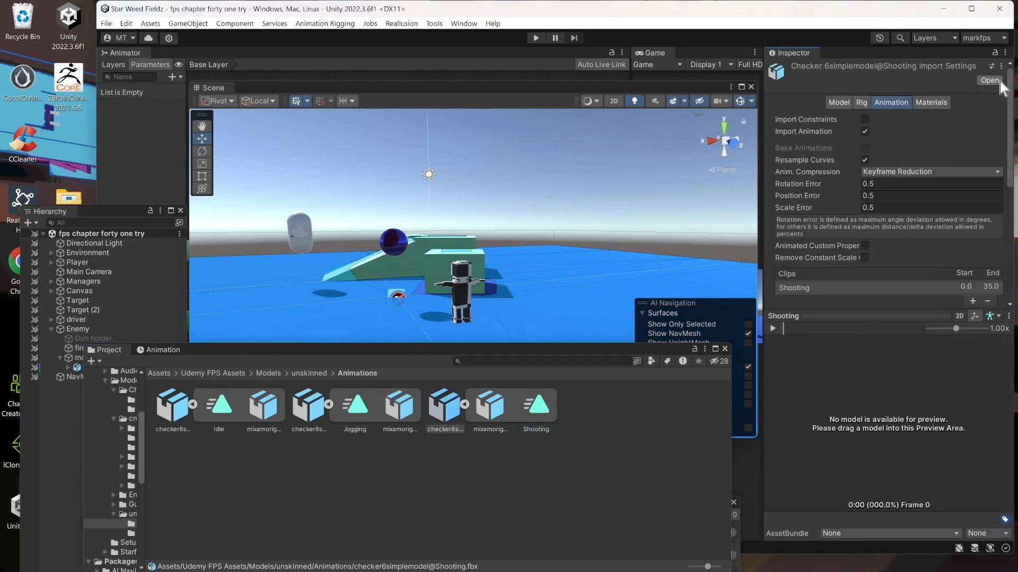
{"action": "left_click", "coordinate": [864, 103]}
{"action": "left_click", "coordinate": [972, 119]}
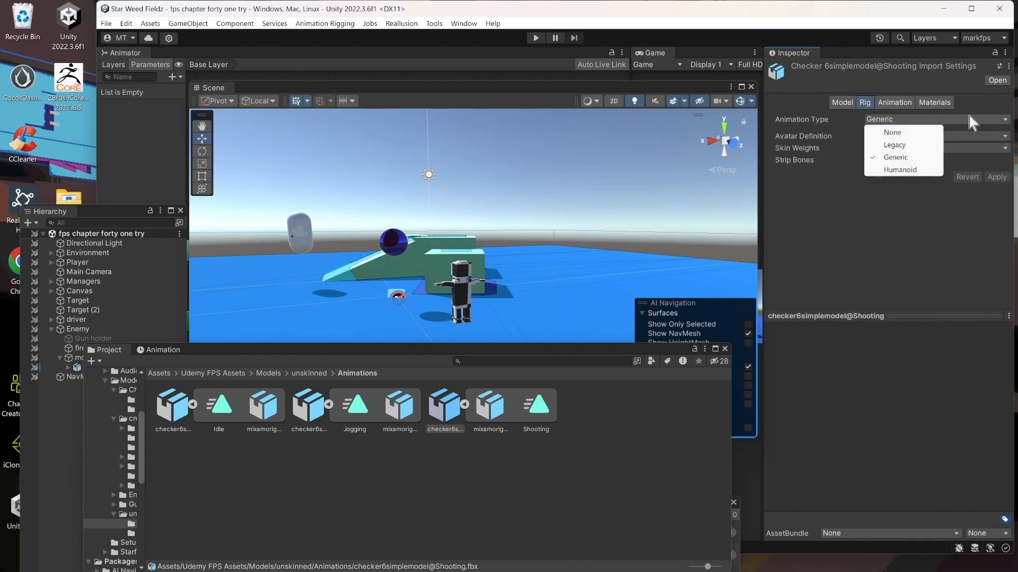
{"action": "left_click", "coordinate": [905, 168]}
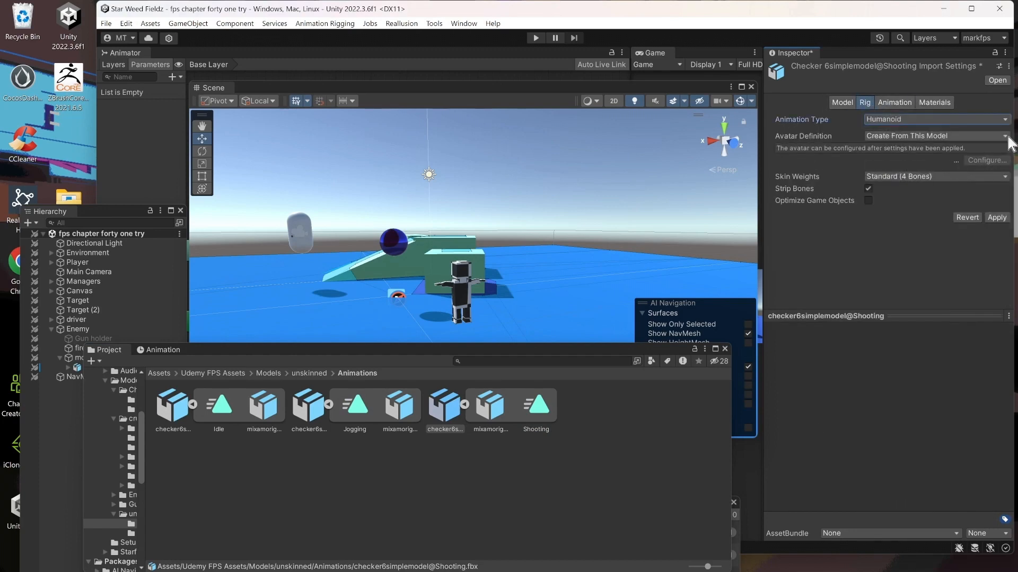
Step: Set the Shooting rig to Copy From Other Avatar using checker6simplemodel@T-PoseAvatar as source, and apply the change
{"action": "left_click", "coordinate": [1004, 140]}
{"action": "left_click", "coordinate": [944, 175]}
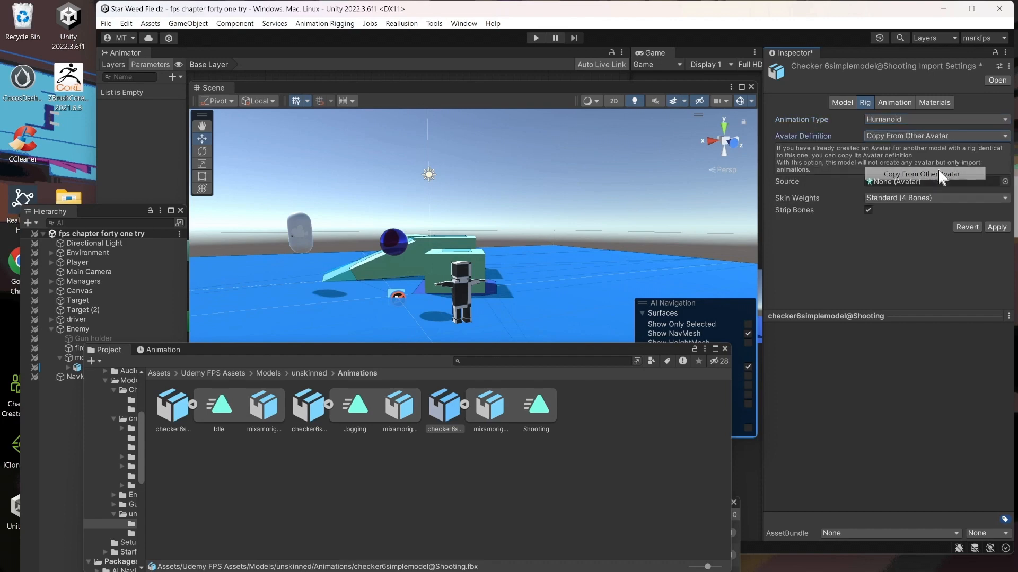
{"action": "left_click", "coordinate": [1004, 182]}
{"action": "left_click", "coordinate": [722, 236]}
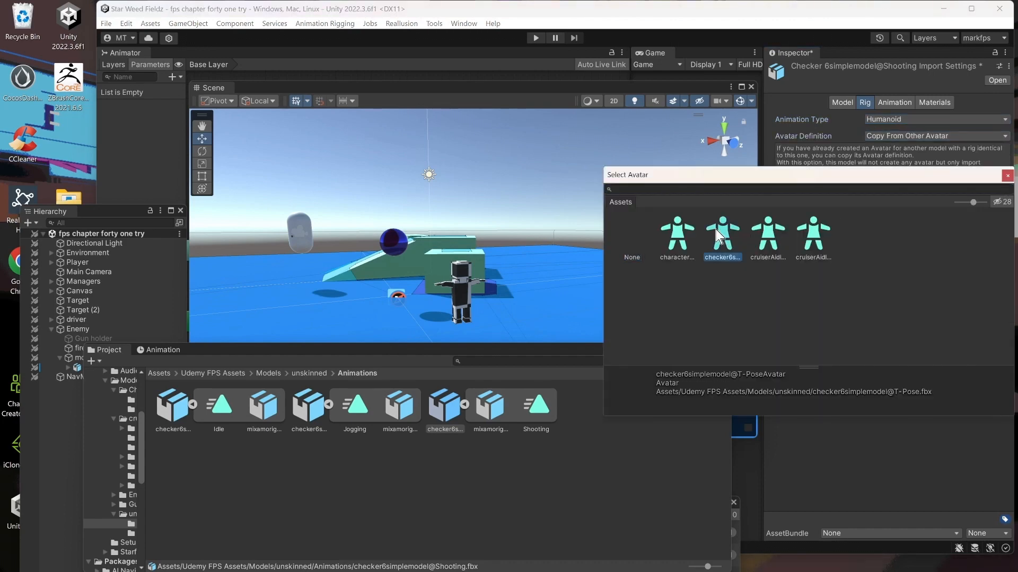
{"action": "left_click", "coordinate": [1006, 176]}
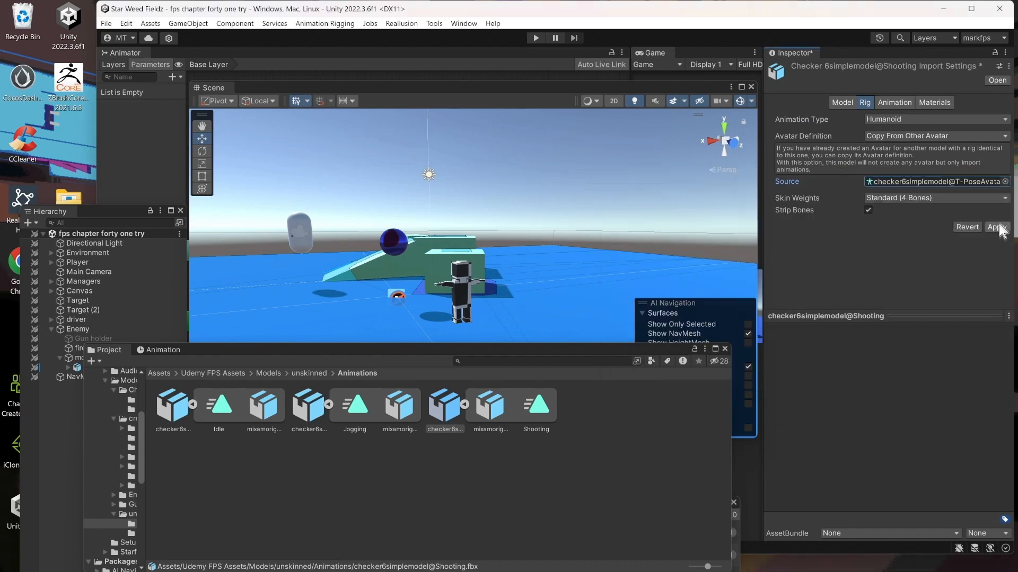
Step: Check the Shooting import's animation settings and play the Shooting clip's preview
{"action": "left_click", "coordinate": [895, 103]}
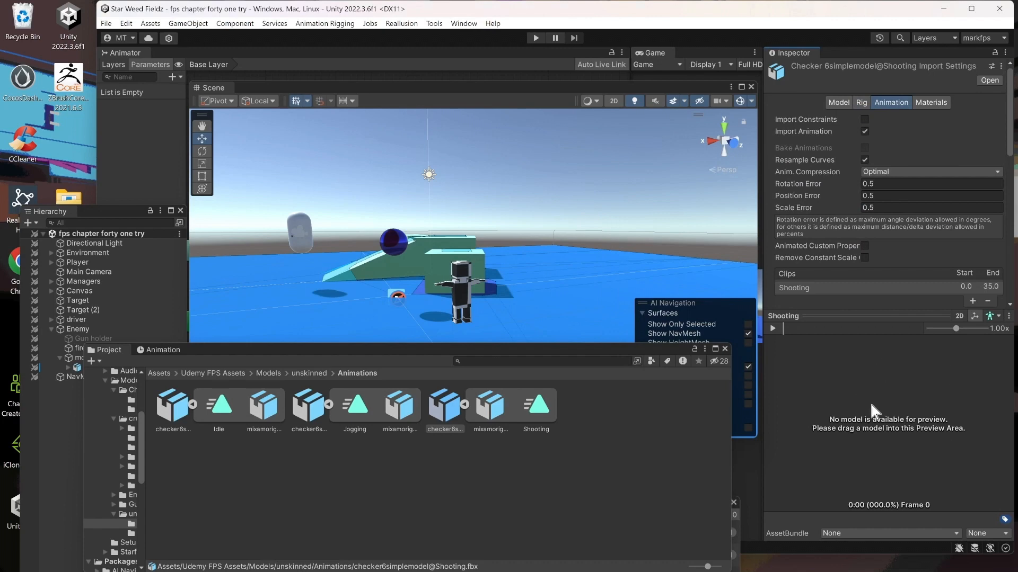
{"action": "left_click", "coordinate": [537, 408]}
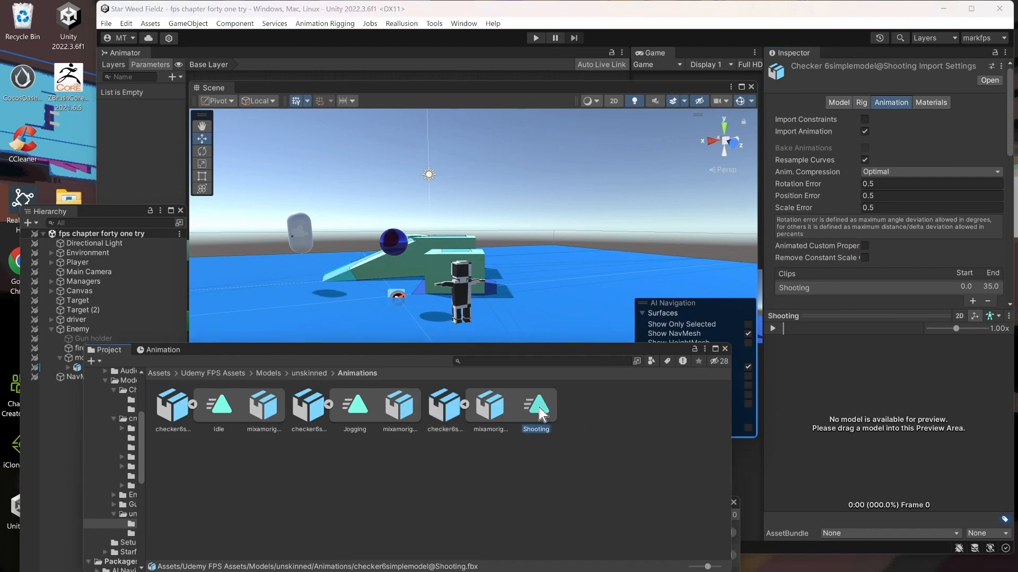
{"action": "left_click", "coordinate": [773, 329]}
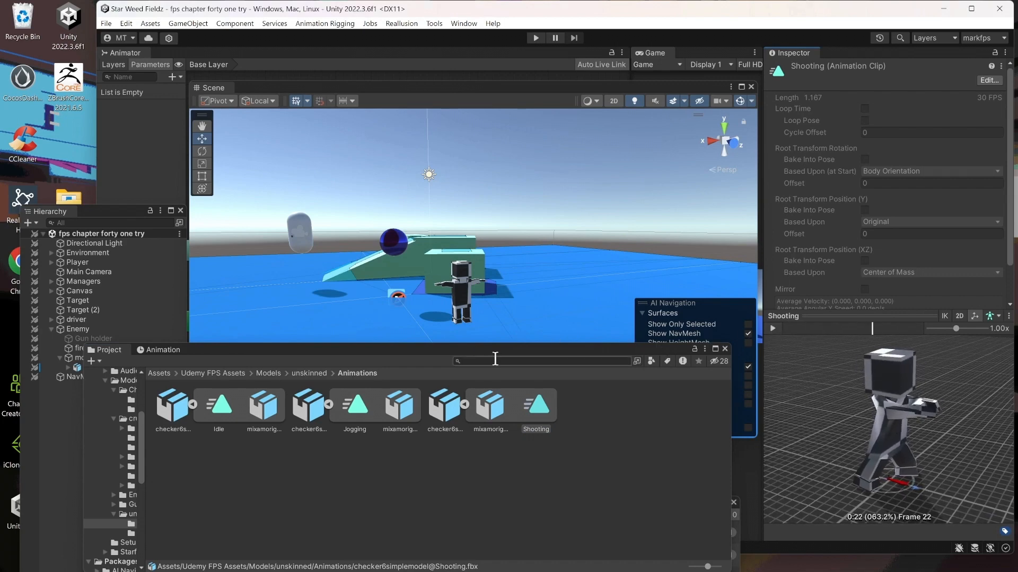
Step: Move the Scene and Project windows aside to uncover the Idle and Shooting states in the state graph
{"action": "left_click_drag", "start_coordinate": [491, 349], "coordinate": [717, 339]}
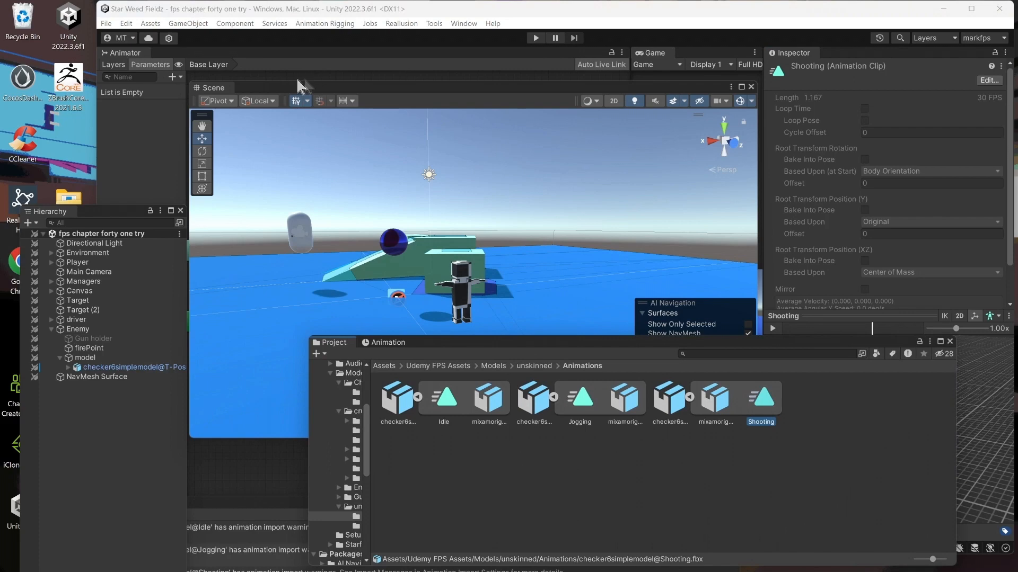
{"action": "left_click_drag", "start_coordinate": [307, 84], "coordinate": [624, 54]}
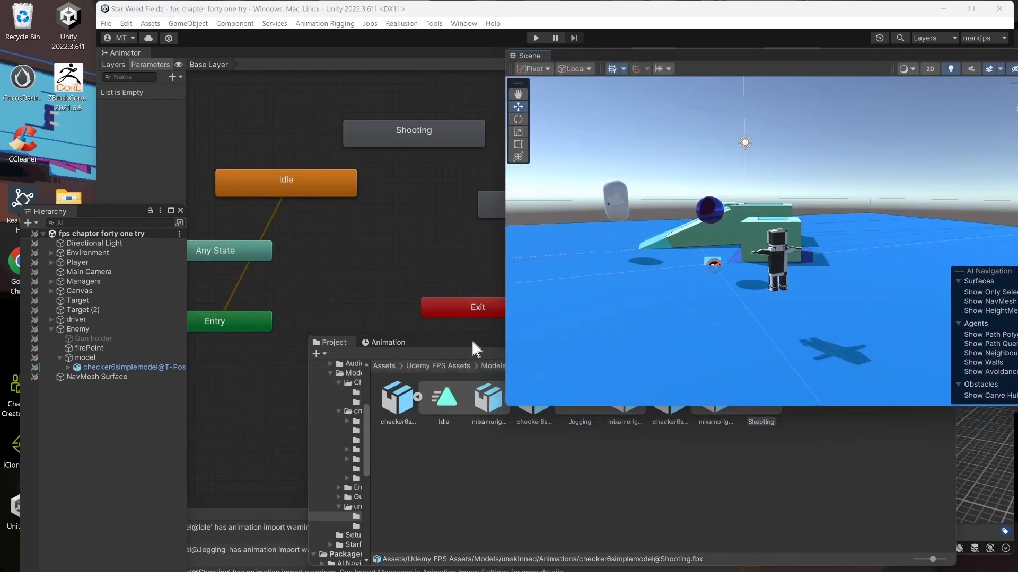
{"action": "left_click_drag", "start_coordinate": [471, 339], "coordinate": [307, 330]}
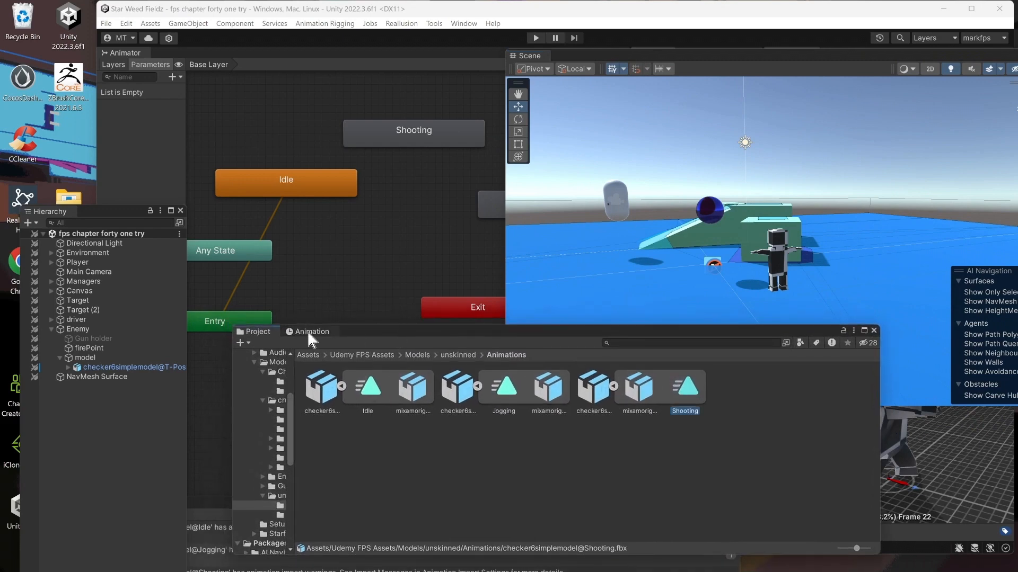
Step: View the Shooting clip's keyframes in the Animation window and select the Idle and Shooting states in the graph
{"action": "left_click", "coordinate": [314, 336]}
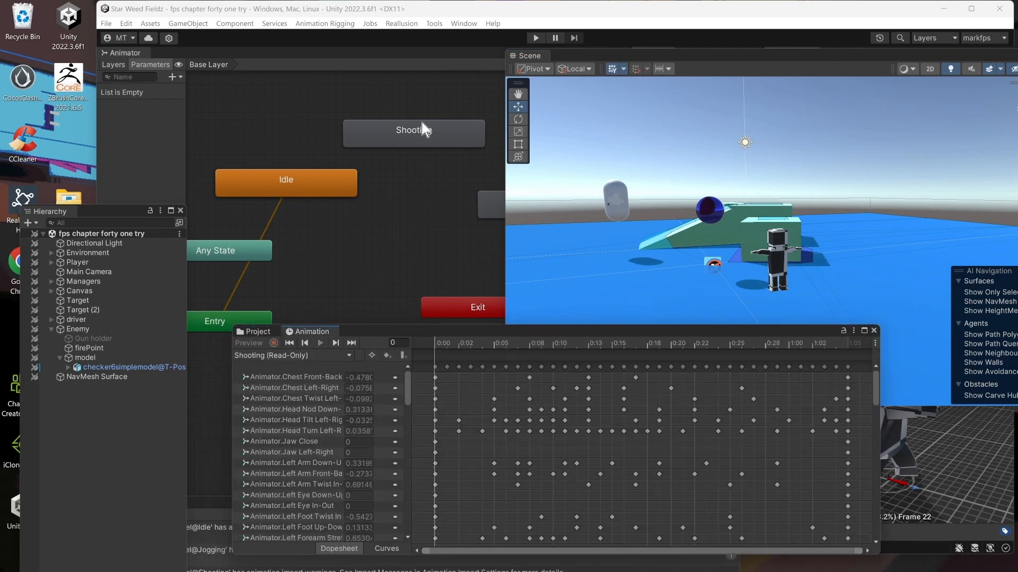
{"action": "left_click", "coordinate": [310, 181]}
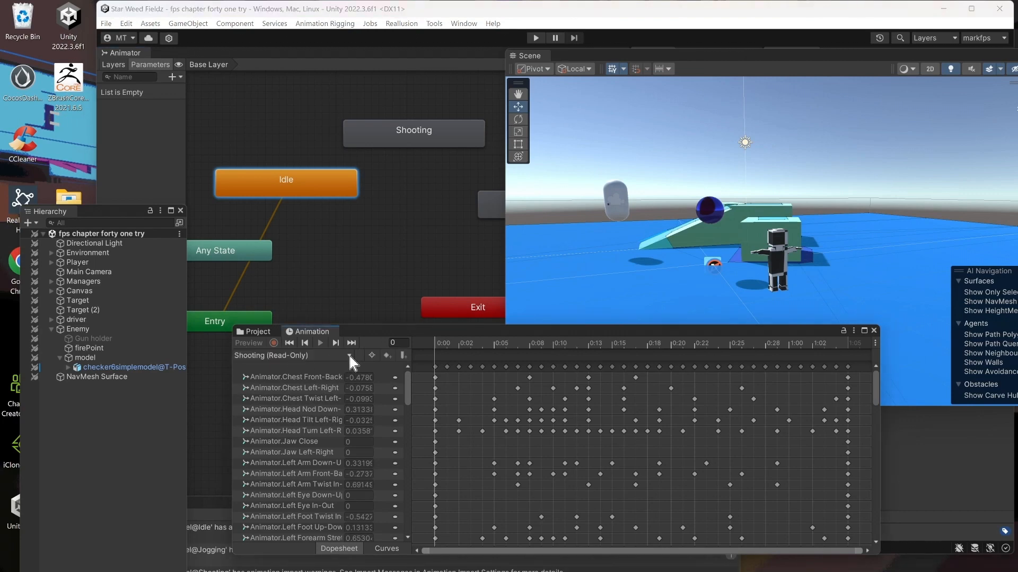
{"action": "left_click", "coordinate": [421, 134]}
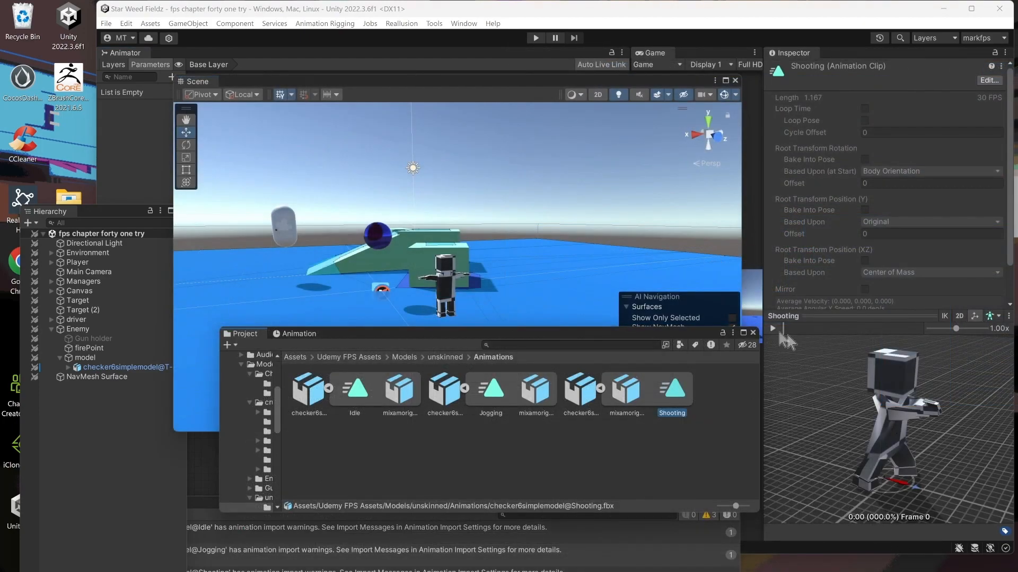
Step: Play and pause the Shooting clip's preview, and bring up its keyframe timeline in the Animation window
{"action": "left_click", "coordinate": [775, 329]}
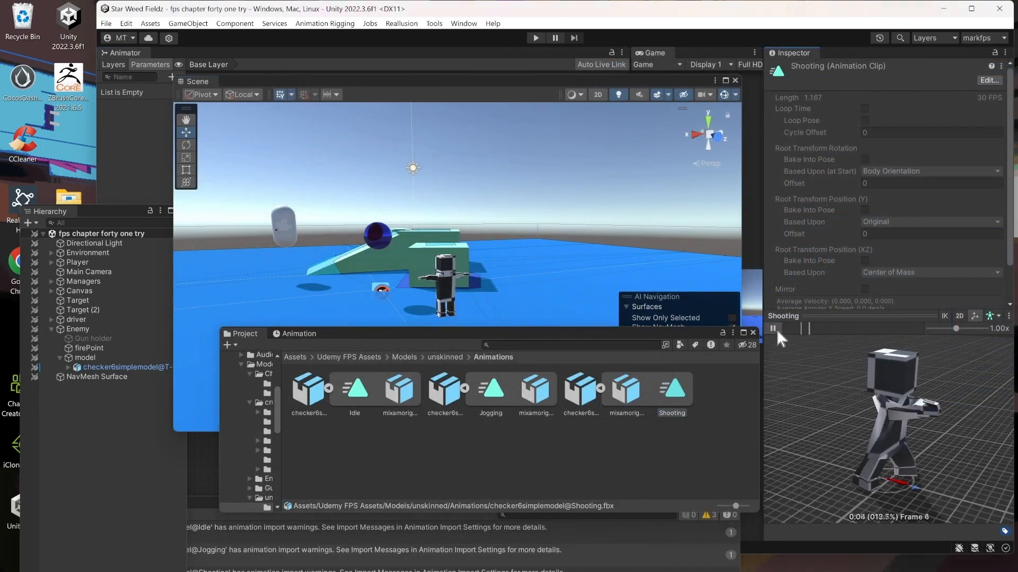
{"action": "left_click", "coordinate": [775, 329]}
{"action": "left_click", "coordinate": [300, 333]}
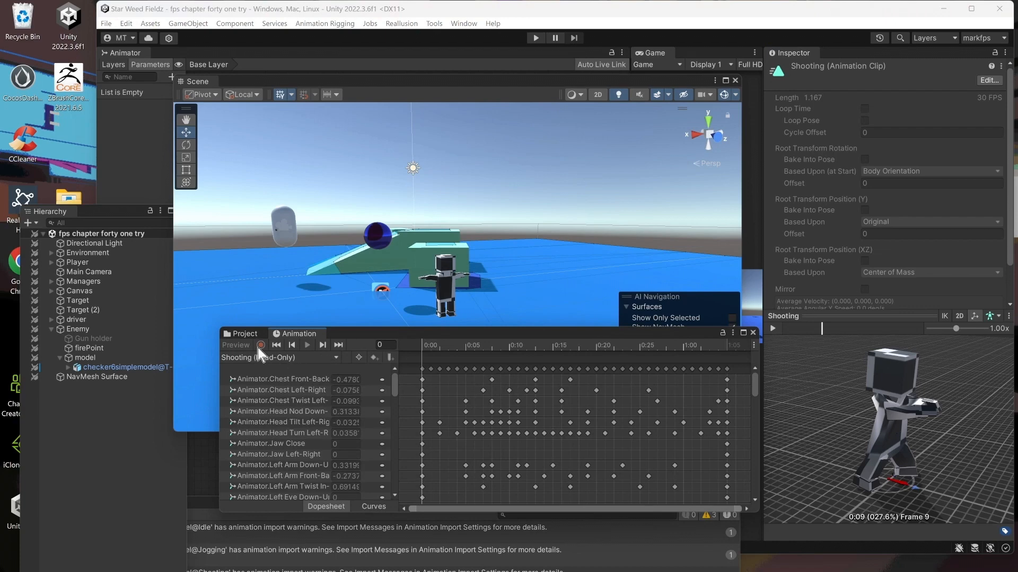
Step: Select the checker6simplemodel@T-Pose model under Enemy and move the Scene window off the state graph
{"action": "left_click", "coordinate": [131, 368]}
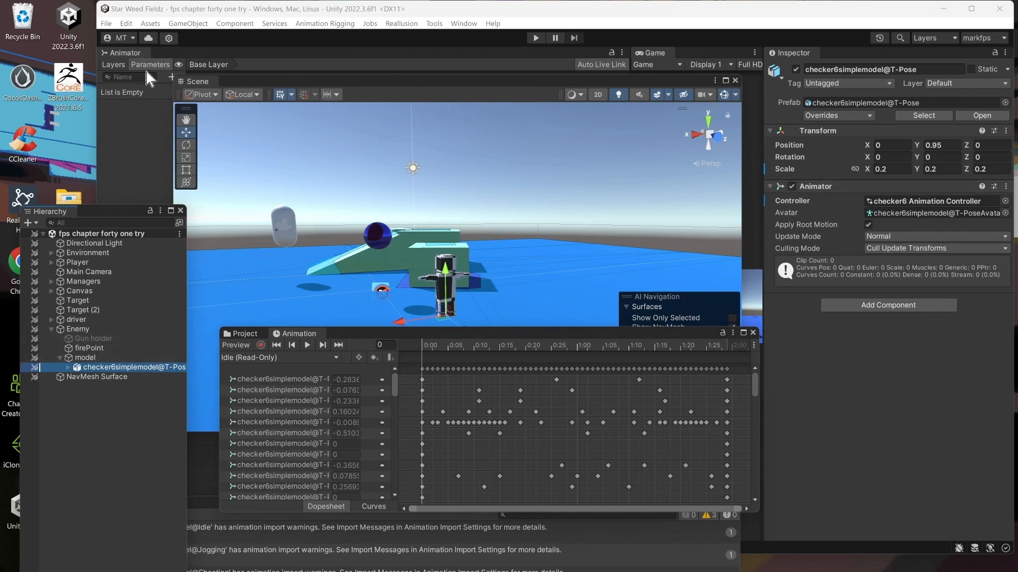
{"action": "left_click", "coordinate": [138, 51]}
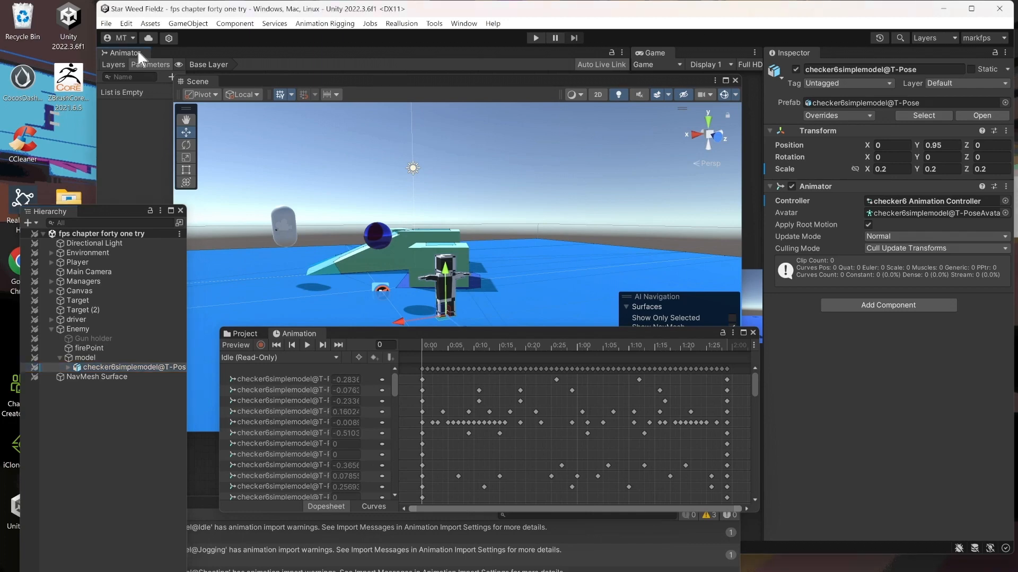
{"action": "left_click_drag", "start_coordinate": [290, 80], "coordinate": [556, 62]}
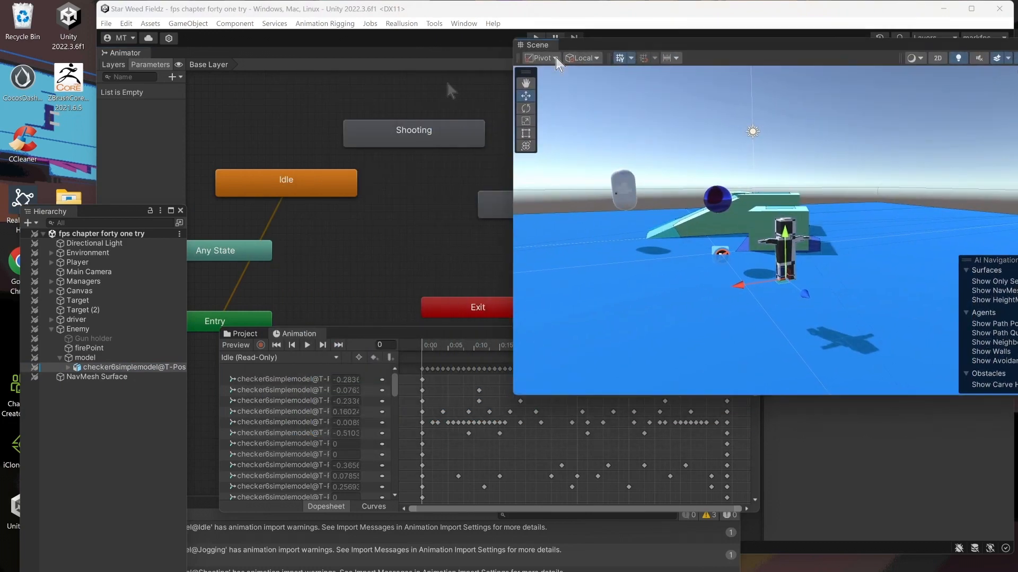
Step: Move the Scene window clear of the Jogging state and select the Shooting, Jogging and Idle states in the graph
{"action": "left_click", "coordinate": [320, 183]}
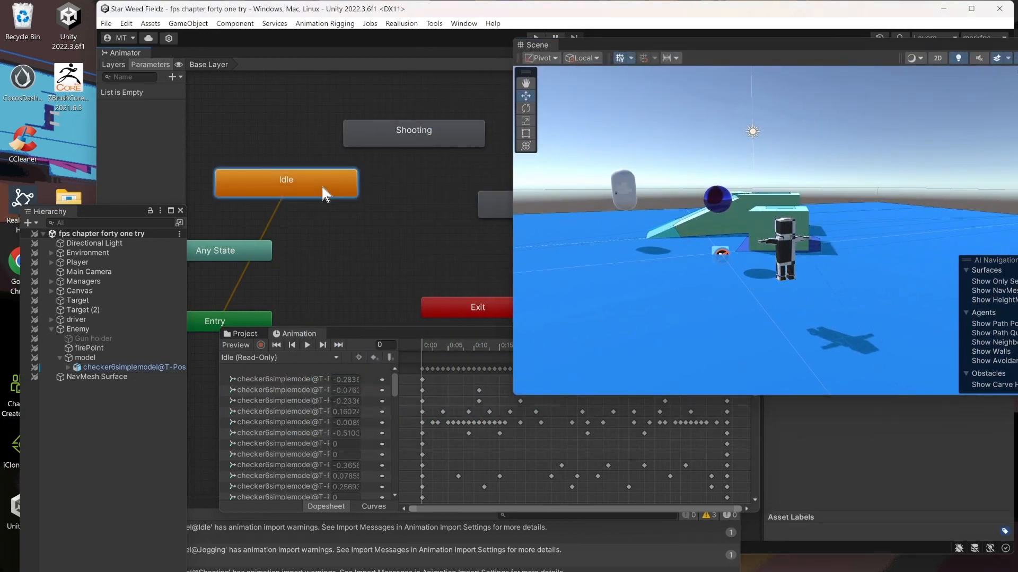
{"action": "left_click", "coordinate": [336, 358]}
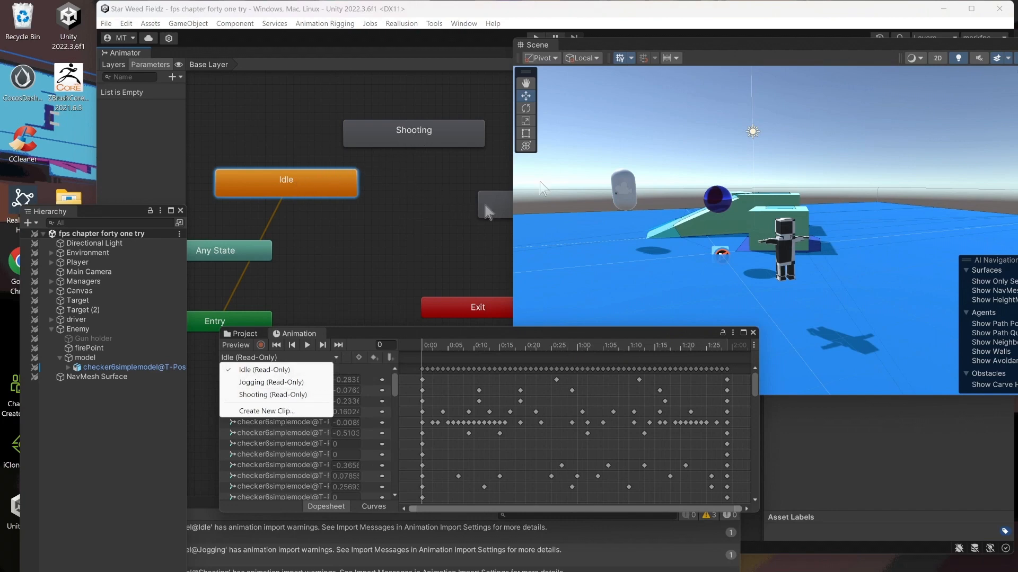
{"action": "left_click_drag", "start_coordinate": [733, 38], "coordinate": [775, 82]}
{"action": "left_click", "coordinate": [429, 137]}
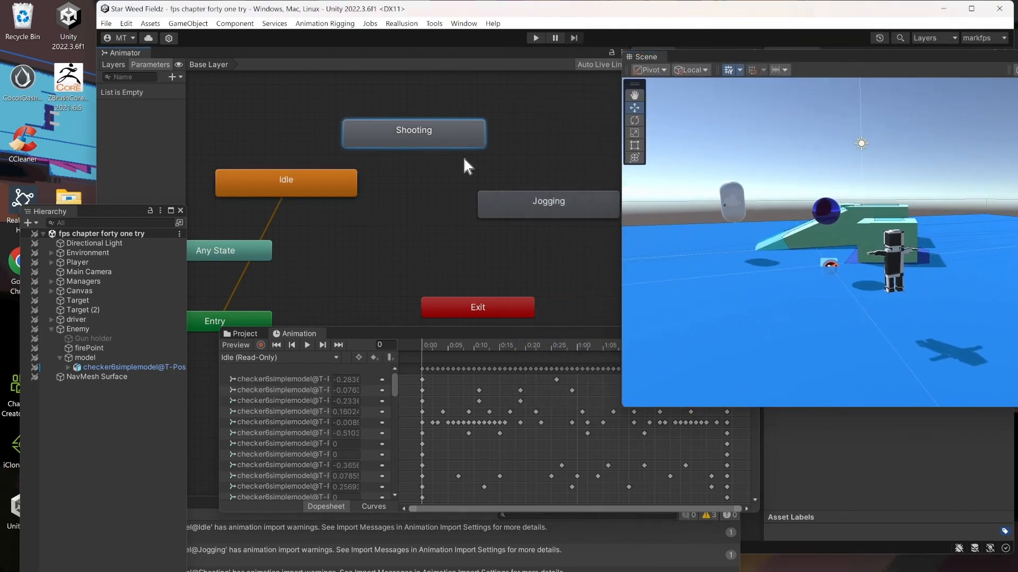
{"action": "left_click", "coordinate": [522, 202]}
{"action": "left_click", "coordinate": [418, 139]}
{"action": "left_click", "coordinate": [329, 186]}
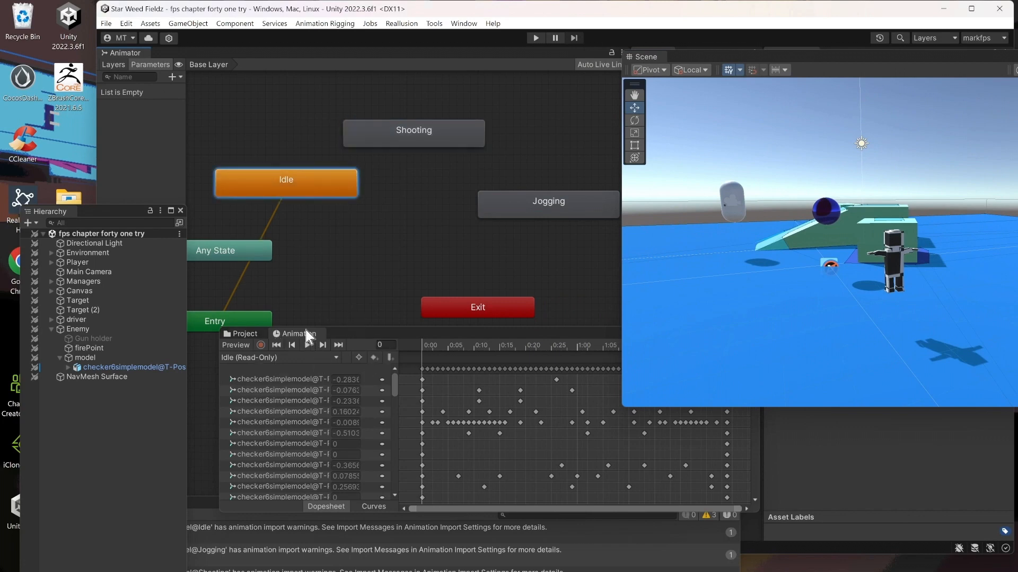
Step: Turn on the Idle clip's preview in the Animation window, frame the checker model in the Scene view, and play and stop the clip
{"action": "left_click", "coordinate": [337, 356]}
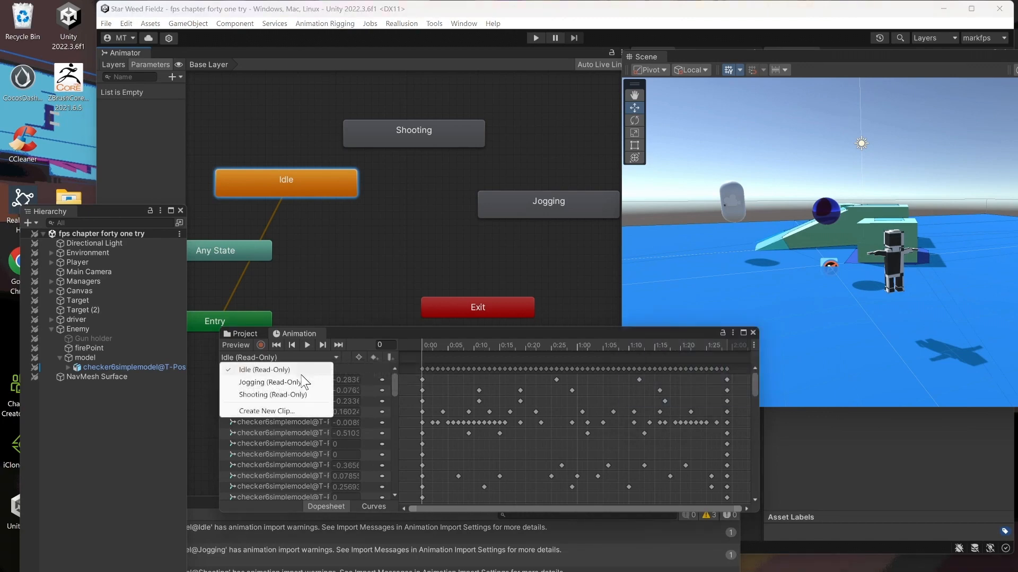
{"action": "left_click", "coordinate": [375, 330]}
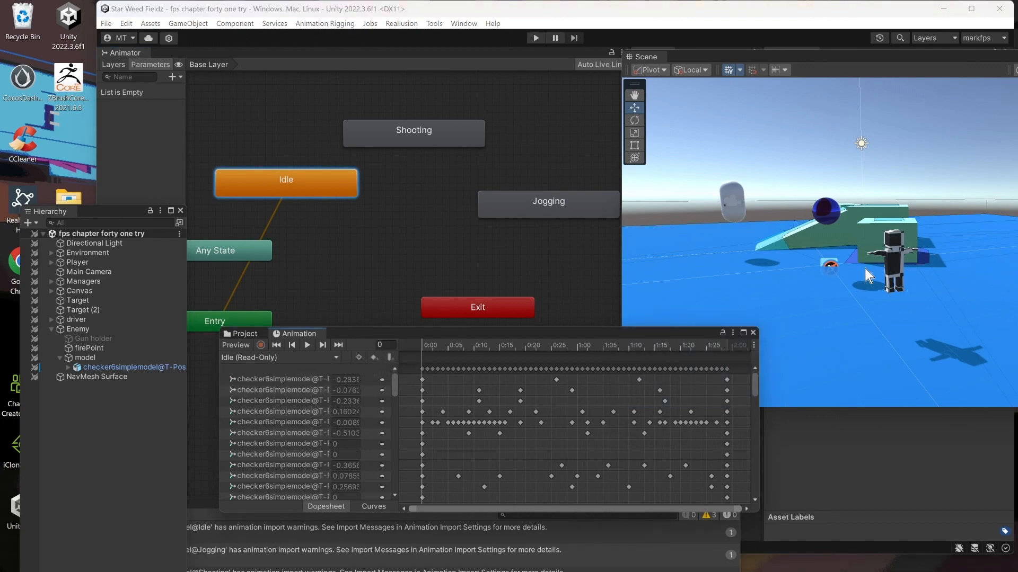
{"action": "scroll", "coordinate": [876, 271], "scroll_direction": "up", "scroll_amount": 5}
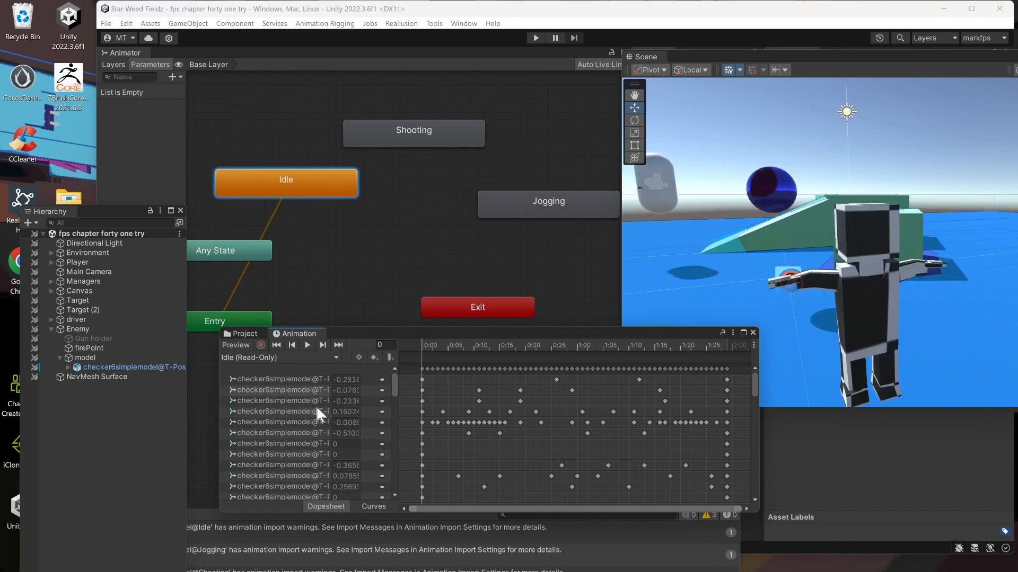
{"action": "left_click", "coordinate": [236, 345]}
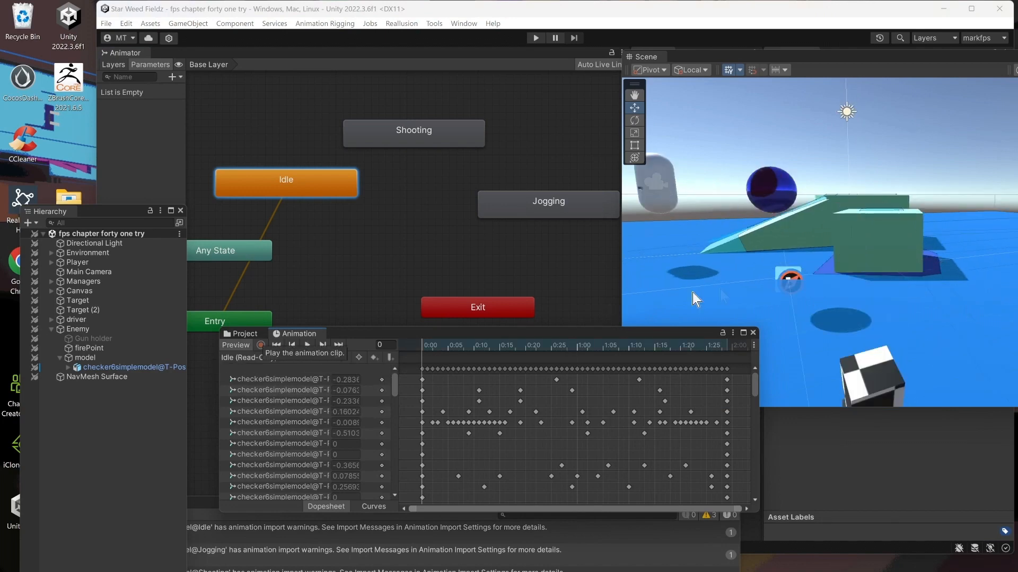
{"action": "middle_click_drag", "start_coordinate": [818, 286], "coordinate": [808, 191]}
{"action": "scroll", "coordinate": [801, 212], "scroll_direction": "down", "scroll_amount": 2}
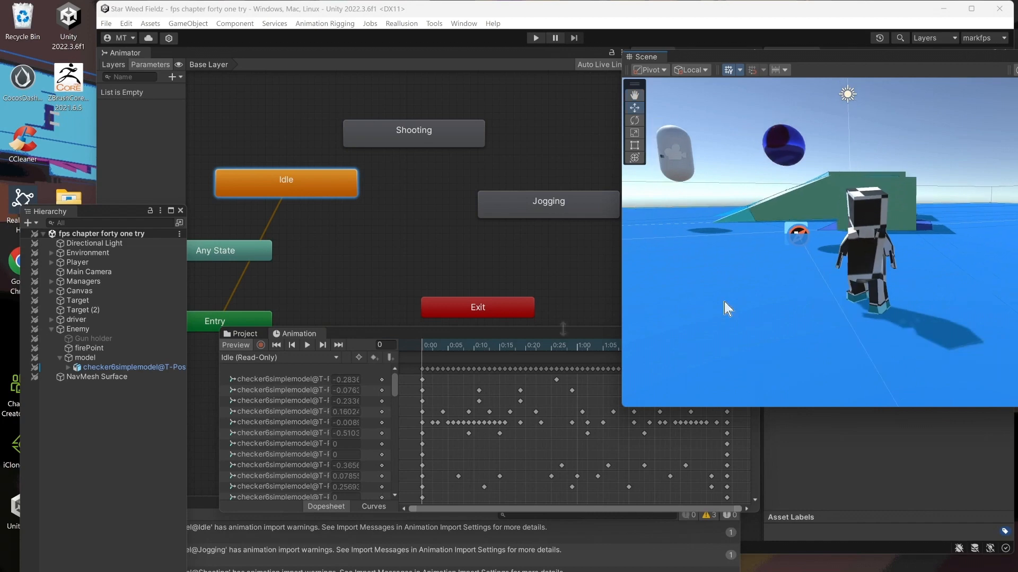
{"action": "left_click", "coordinate": [308, 345]}
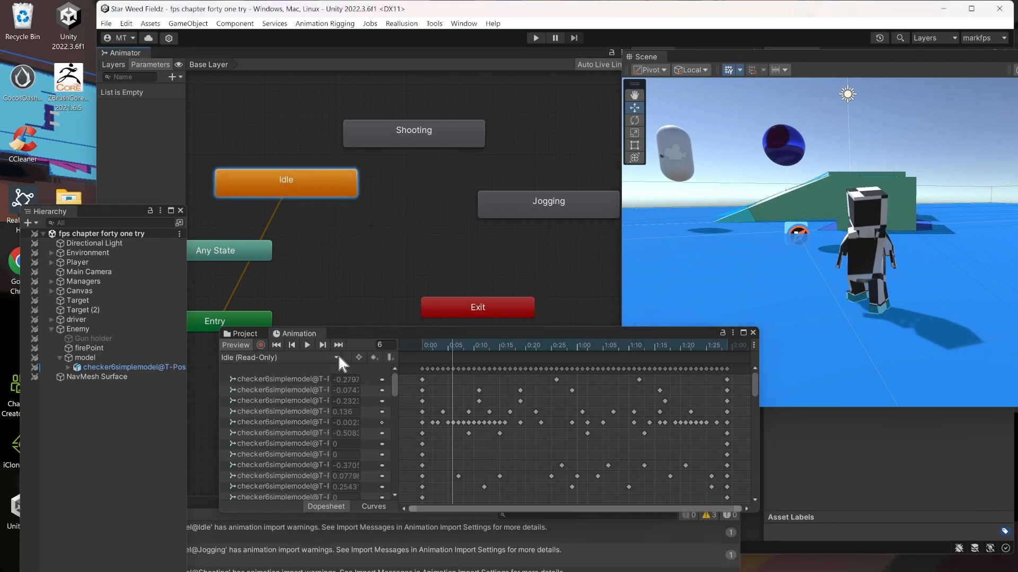
{"action": "left_click", "coordinate": [403, 275]}
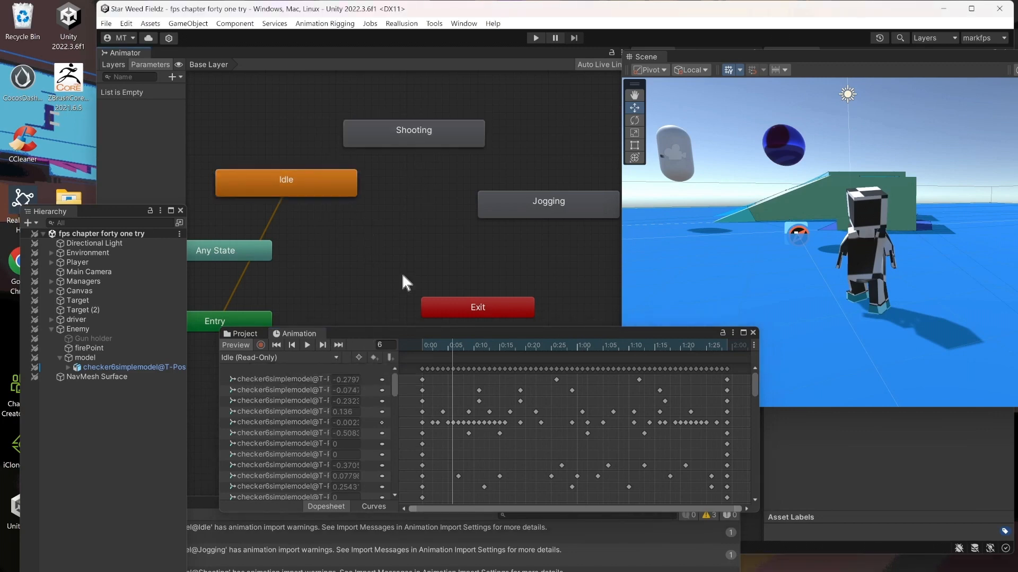
Step: Switch the Animation window to the Jogging clip, preview its playback on the checker model up close and from another angle, and stop it
{"action": "left_click", "coordinate": [336, 360]}
{"action": "left_click", "coordinate": [294, 382]}
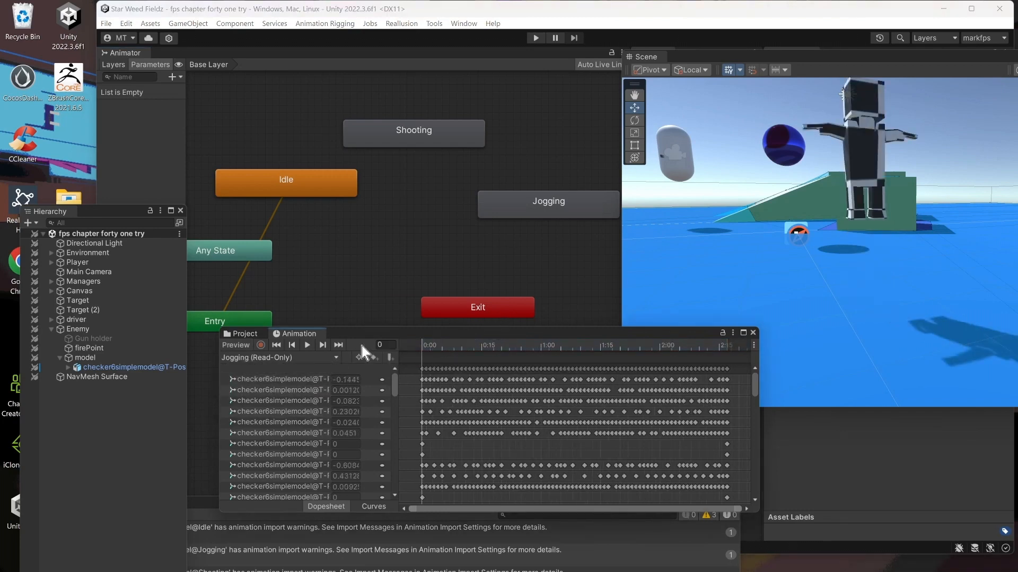
{"action": "left_click", "coordinate": [226, 344]}
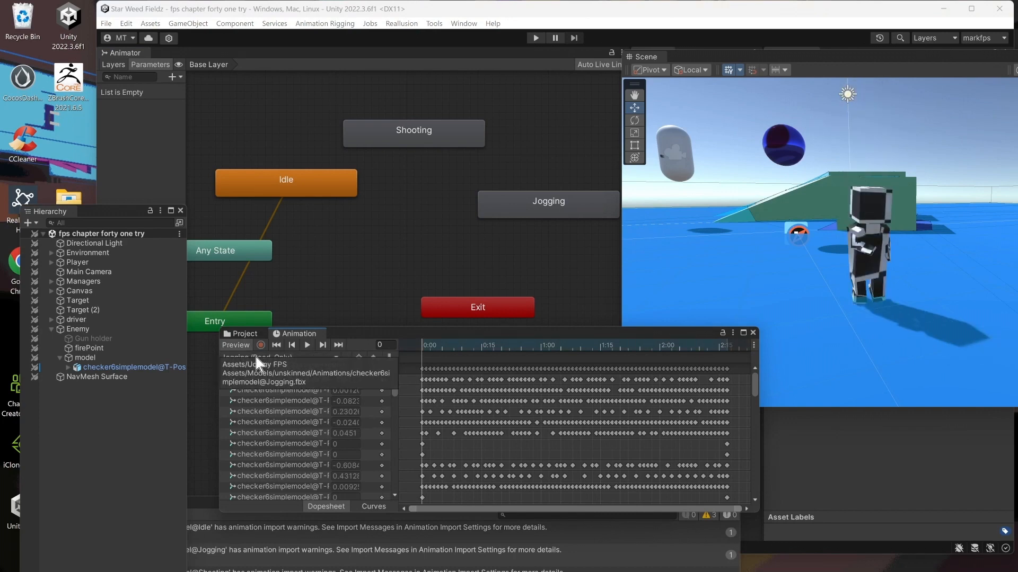
{"action": "left_click", "coordinate": [308, 346]}
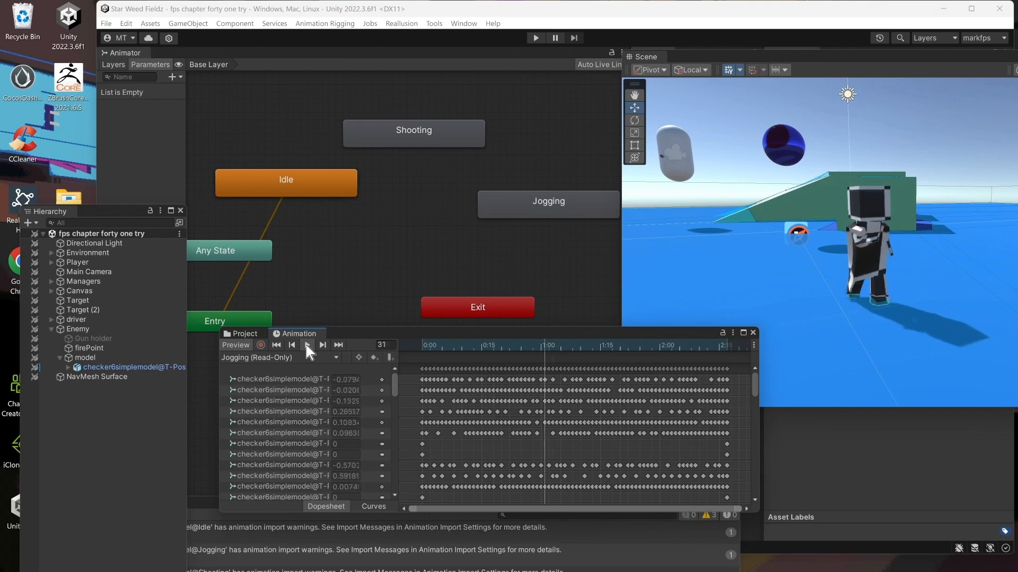
{"action": "scroll", "coordinate": [846, 334], "scroll_direction": "up", "scroll_amount": 8}
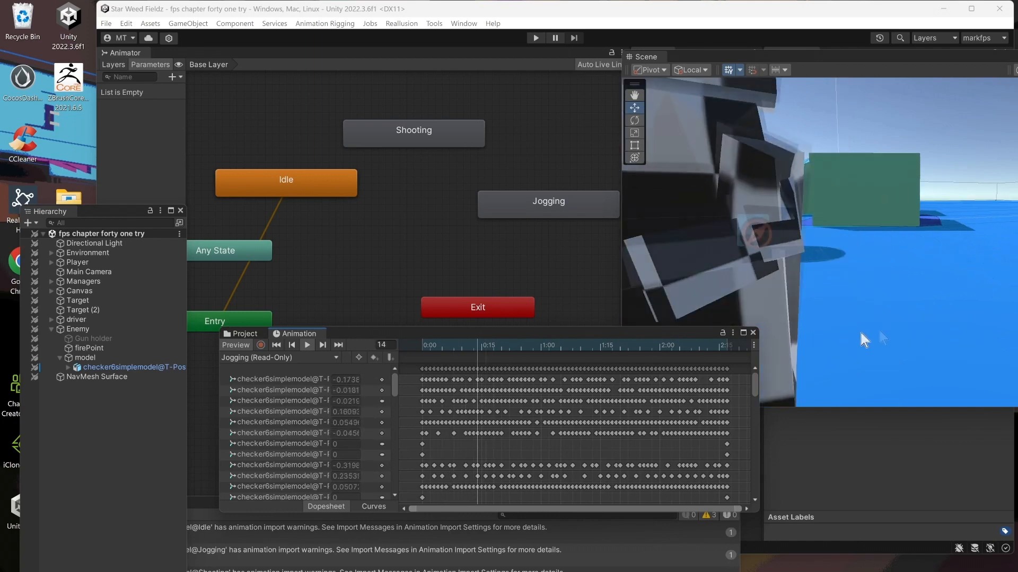
{"action": "scroll", "coordinate": [877, 328], "scroll_direction": "down", "scroll_amount": 4}
{"action": "middle_click_drag", "start_coordinate": [905, 320], "coordinate": [905, 304]}
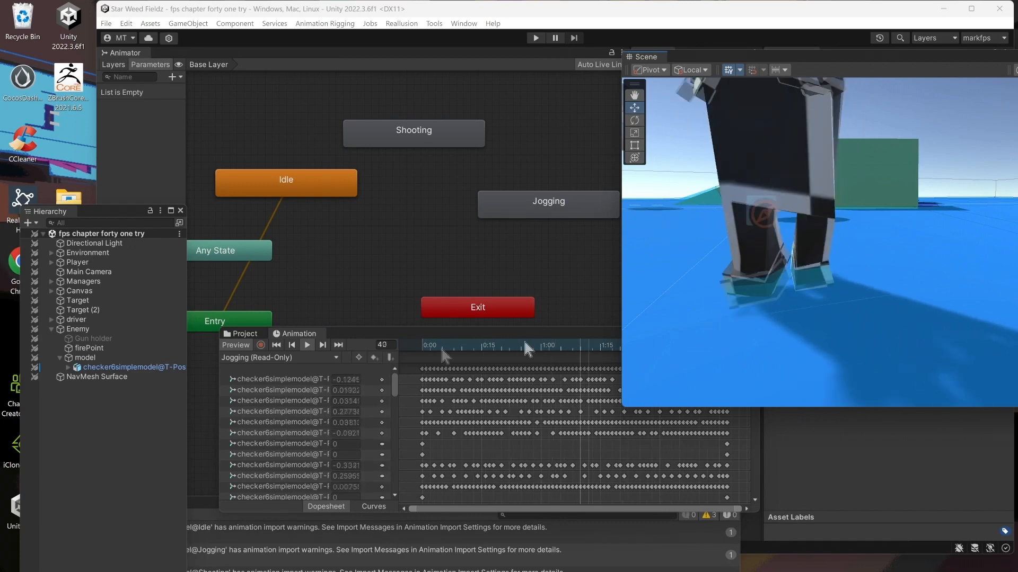
{"action": "scroll", "coordinate": [773, 289], "scroll_direction": "down", "scroll_amount": 5}
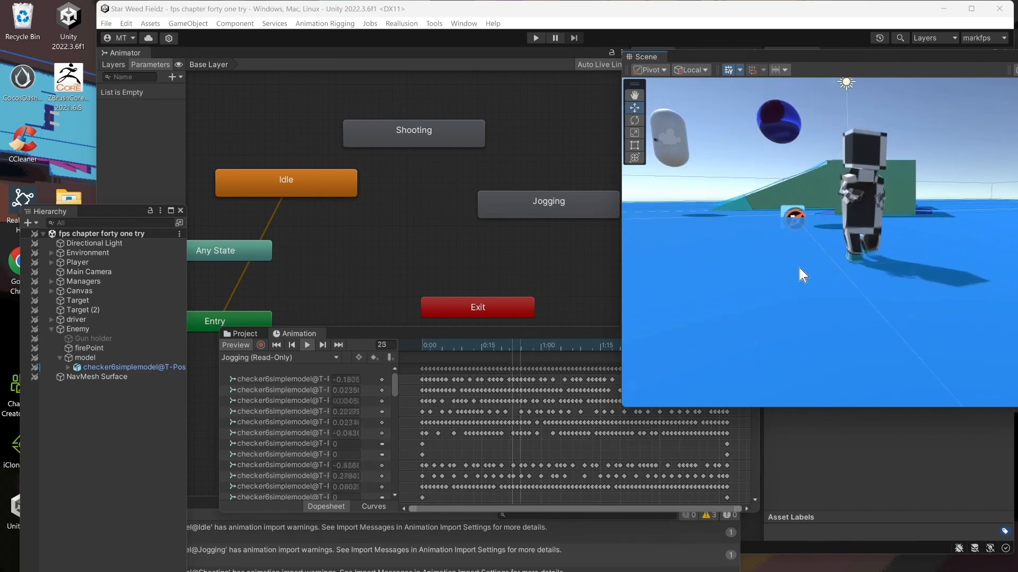
{"action": "left_click_drag", "start_coordinate": [799, 270], "coordinate": [762, 282]}
{"action": "middle_click_drag", "start_coordinate": [763, 283], "coordinate": [816, 264]}
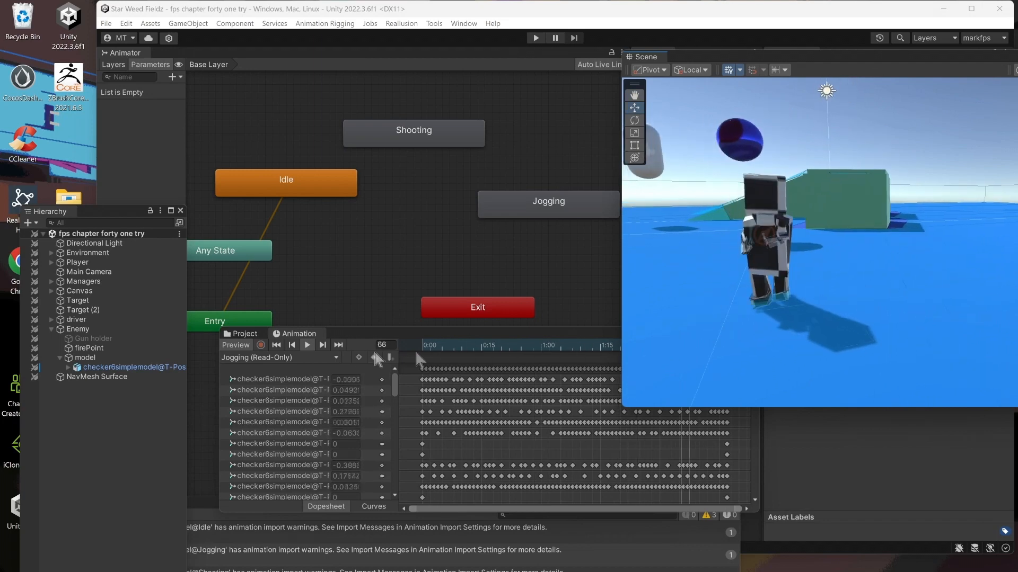
{"action": "left_click", "coordinate": [306, 345]}
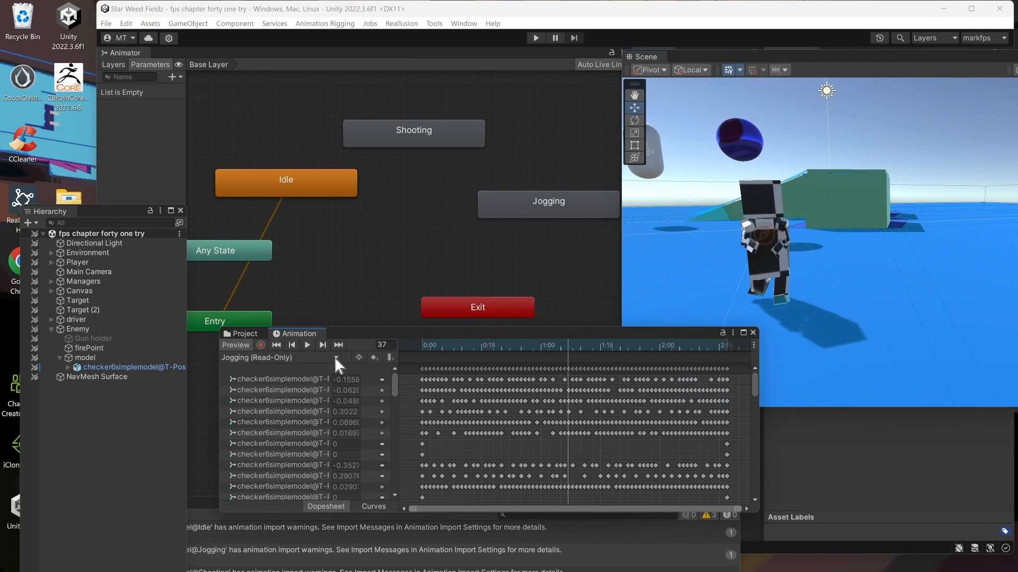
Step: Switch the Animation window to the Shooting clip and play its preview on the checker model
{"action": "left_click", "coordinate": [334, 357]}
{"action": "left_click", "coordinate": [291, 395]}
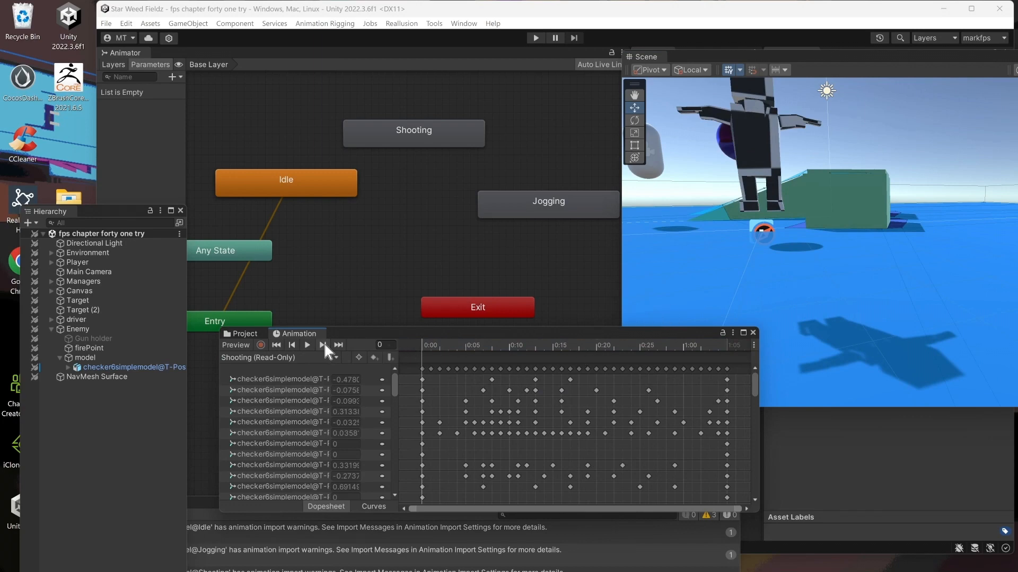
{"action": "left_click", "coordinate": [230, 344]}
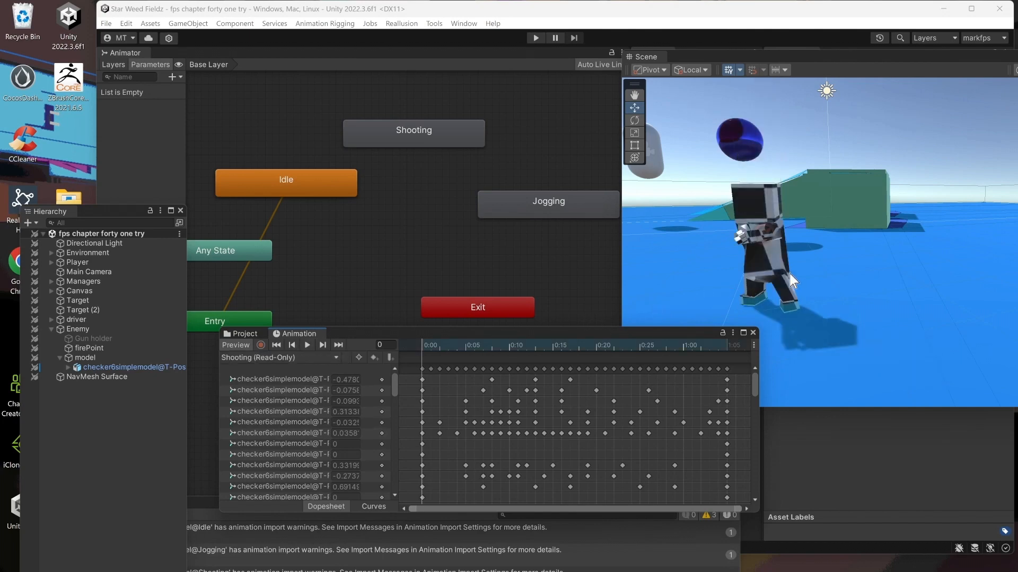
{"action": "scroll", "coordinate": [787, 271], "scroll_direction": "up", "scroll_amount": 3}
{"action": "middle_click_drag", "start_coordinate": [789, 272], "coordinate": [822, 271]}
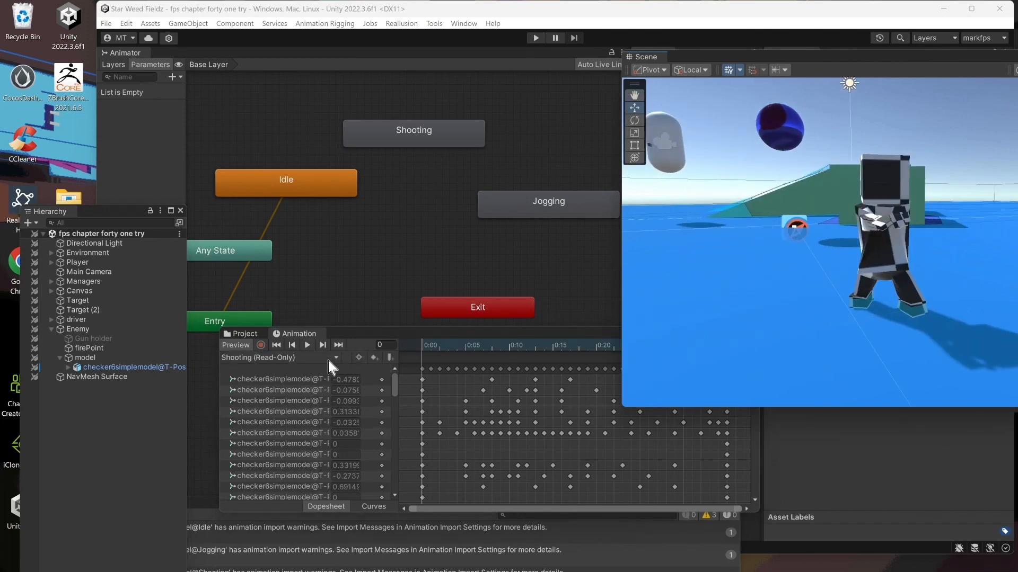
{"action": "left_click", "coordinate": [305, 344]}
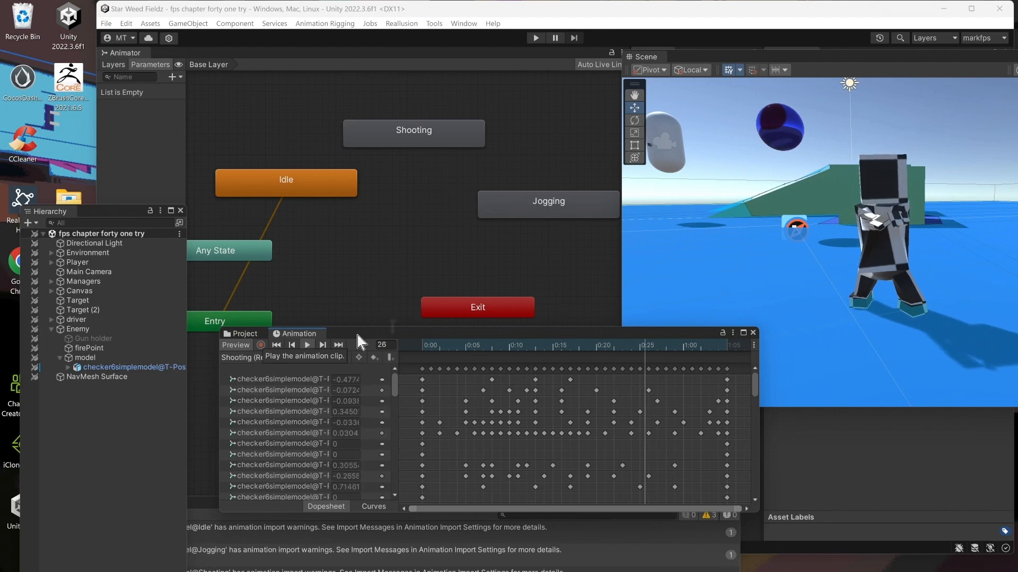
Step: Examine the checker model's shooting pose from the side during playback, and stop the clip
{"action": "right_click_drag", "start_coordinate": [747, 296], "coordinate": [932, 291]}
{"action": "scroll", "coordinate": [841, 292], "scroll_direction": "down", "scroll_amount": 4}
{"action": "scroll", "coordinate": [842, 292], "scroll_direction": "up", "scroll_amount": 4}
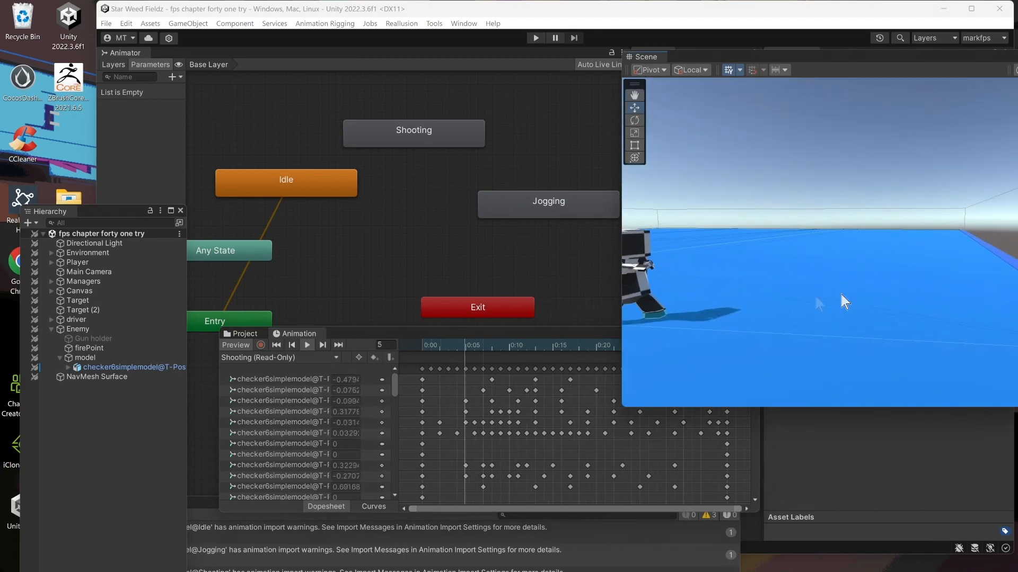
{"action": "middle_click_drag", "start_coordinate": [841, 292], "coordinate": [922, 286]}
{"action": "scroll", "coordinate": [956, 283], "scroll_direction": "up", "scroll_amount": 3}
{"action": "scroll", "coordinate": [956, 285], "scroll_direction": "up", "scroll_amount": 2}
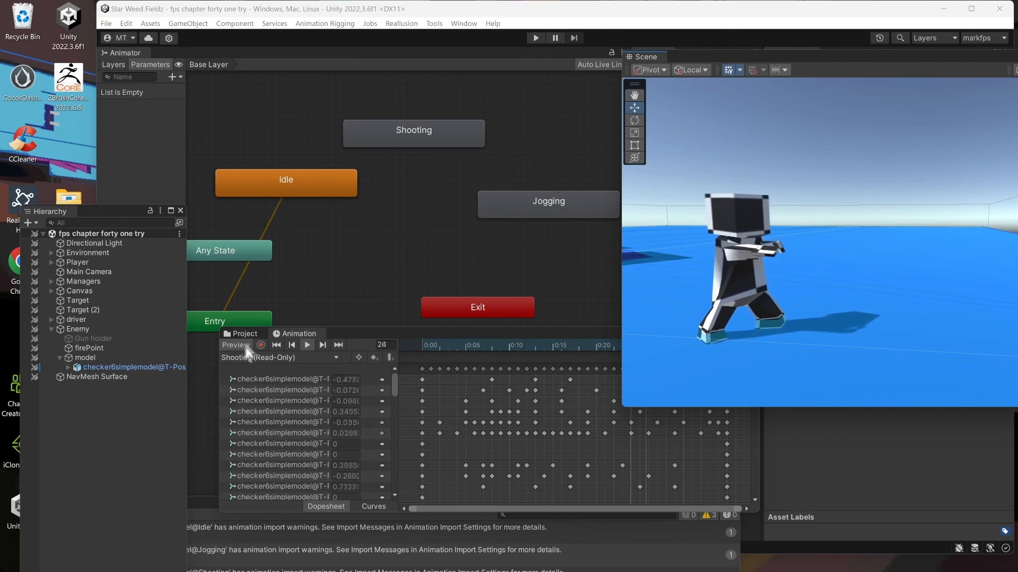
{"action": "left_click", "coordinate": [309, 345]}
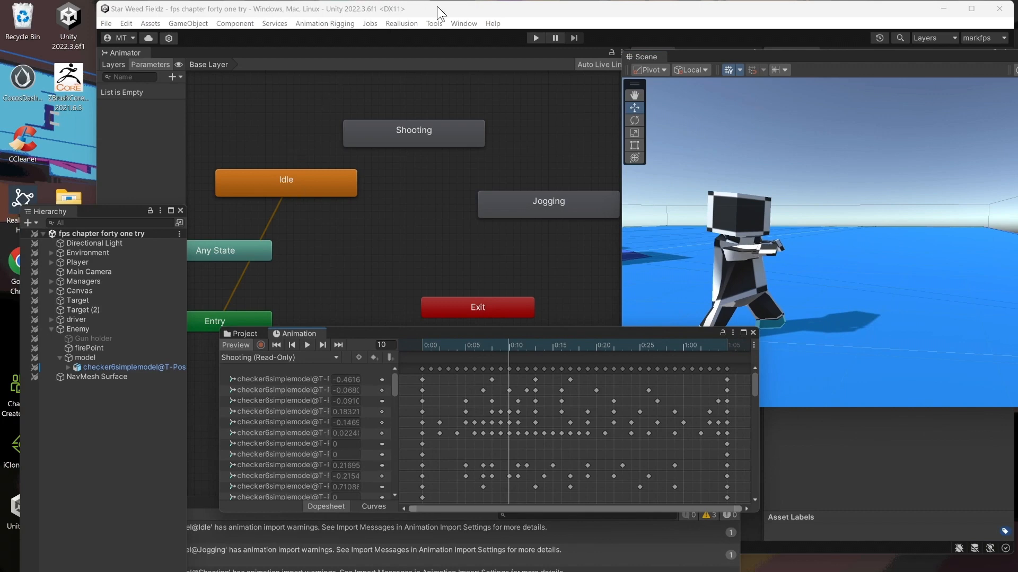
Step: Save the scene as fps chapter forty one.unity in the Assets/Scenes folder, replacing the existing file
{"action": "left_click", "coordinate": [109, 24]}
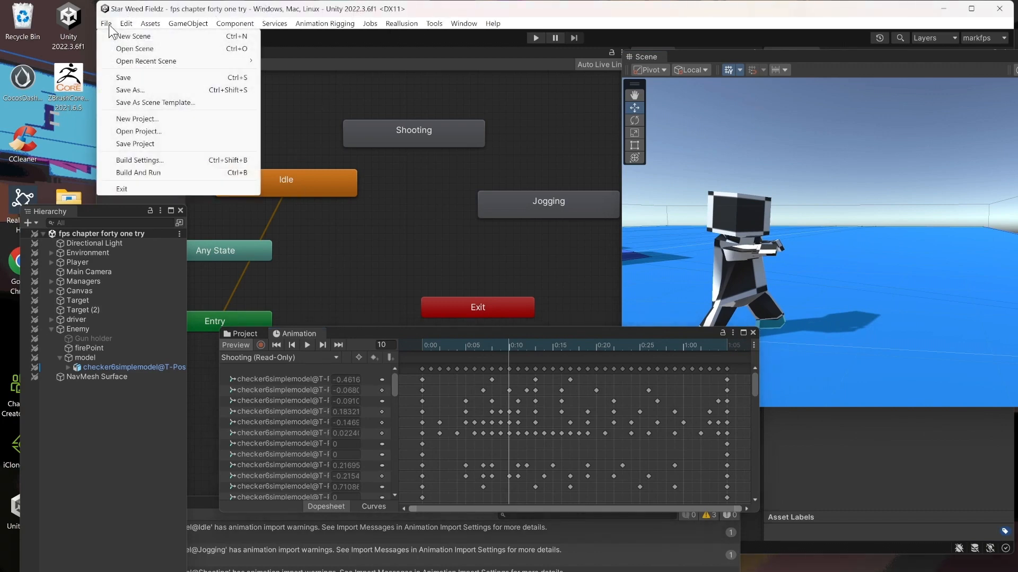
{"action": "left_click", "coordinate": [128, 90]}
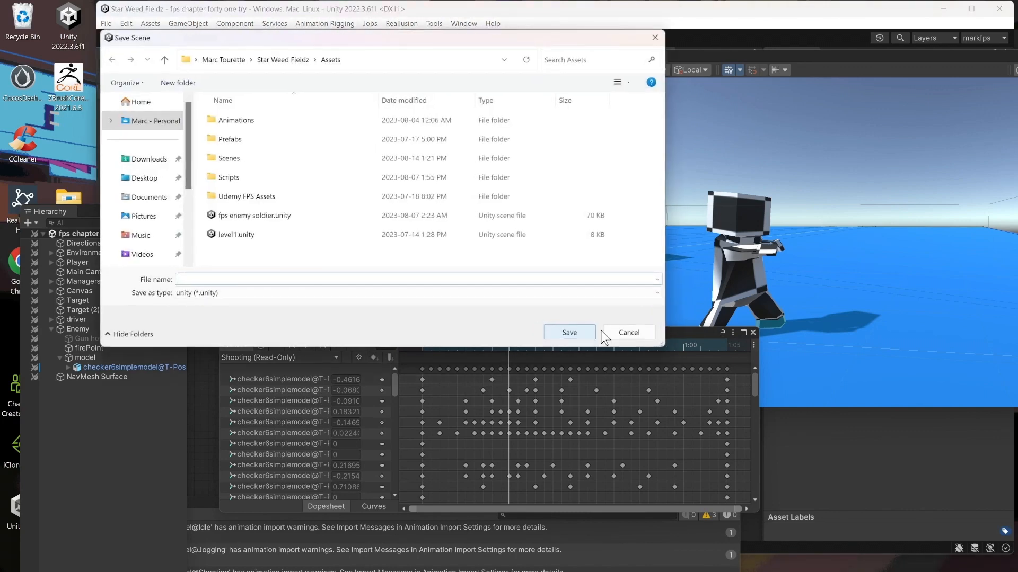
{"action": "double_click", "coordinate": [228, 164]}
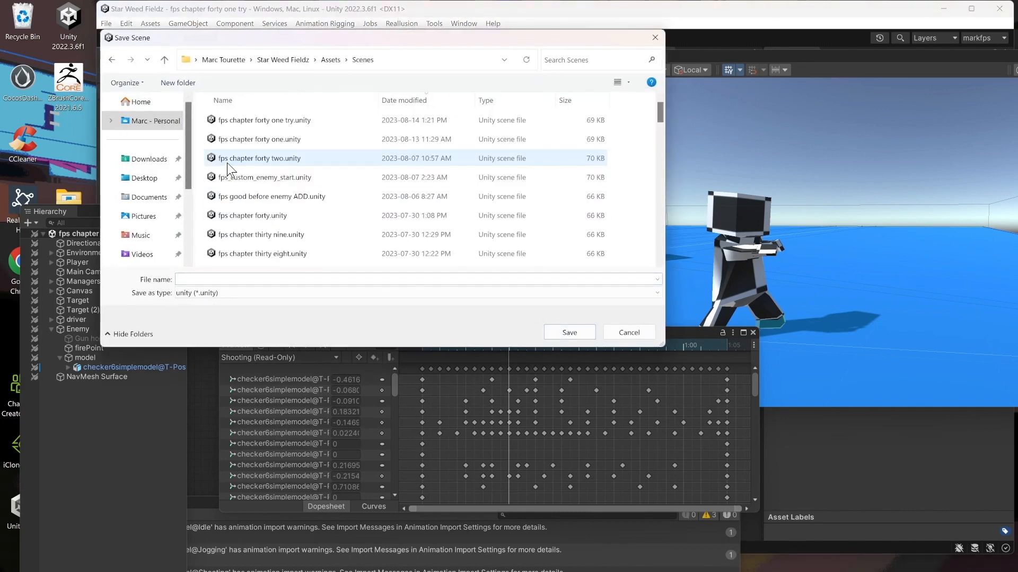
{"action": "left_click", "coordinate": [294, 141]}
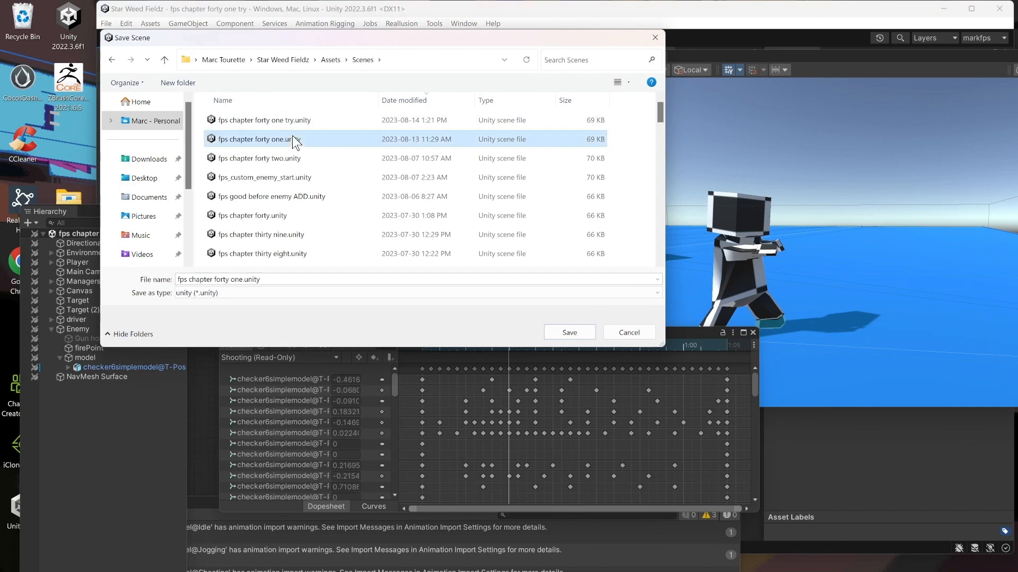
{"action": "left_click", "coordinate": [585, 333]}
{"action": "left_click", "coordinate": [540, 296]}
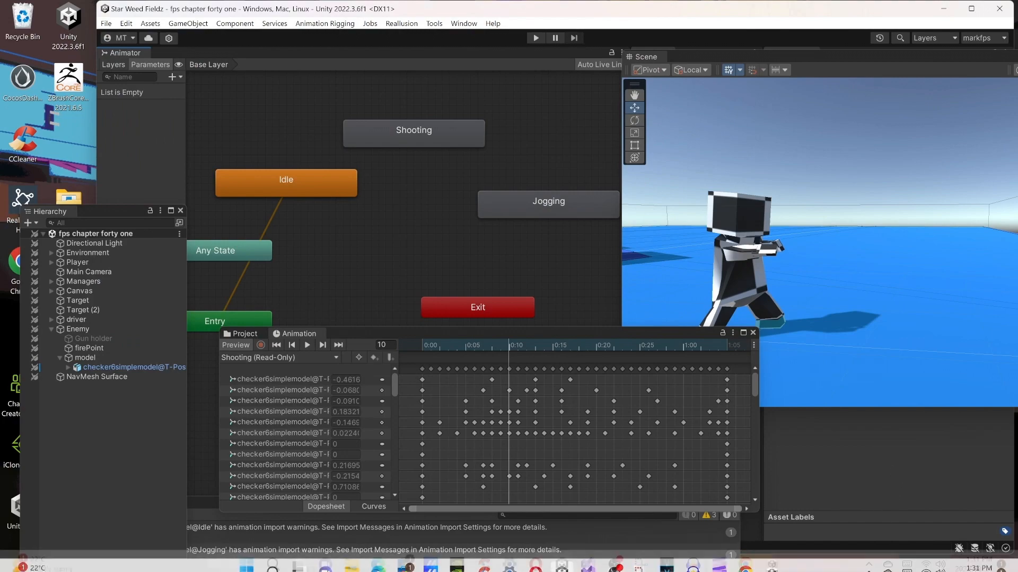
{"action": "mouse_move", "coordinate": [724, 558]}
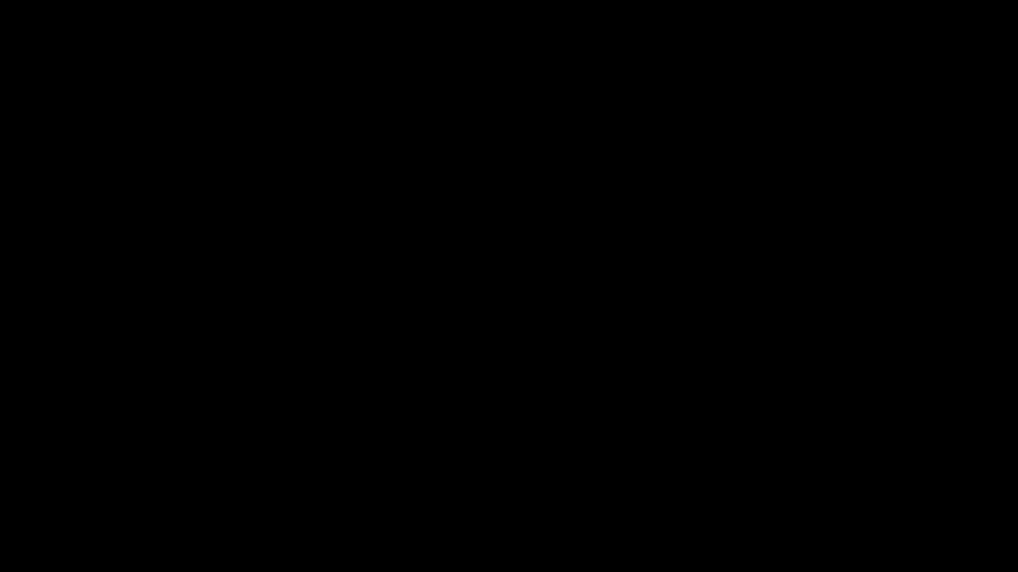